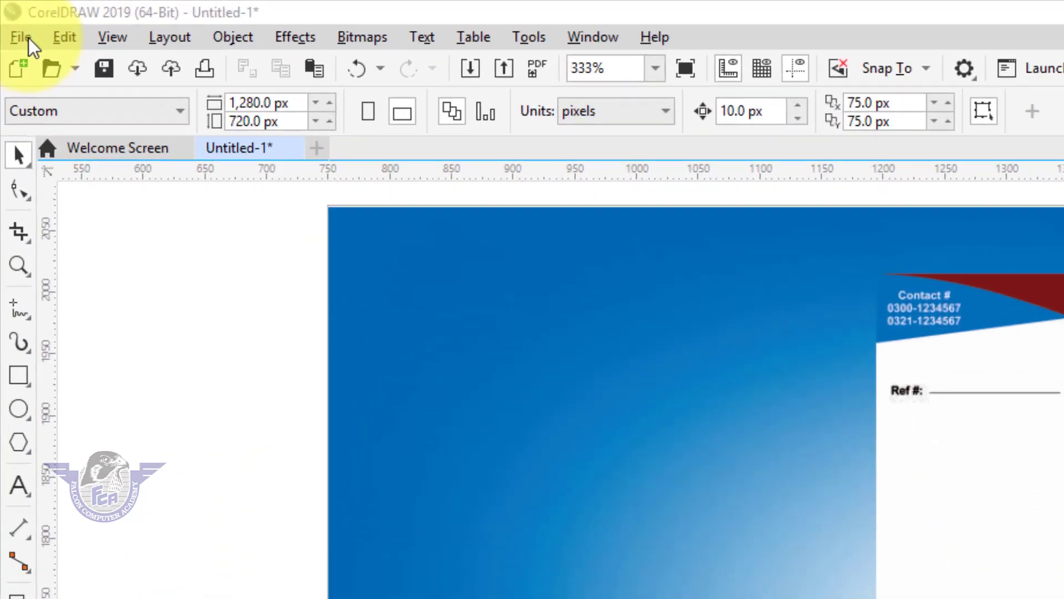
Create a new one-page CMYK document with the landscape Business Card page size at 300 dpi.
click(12, 20)
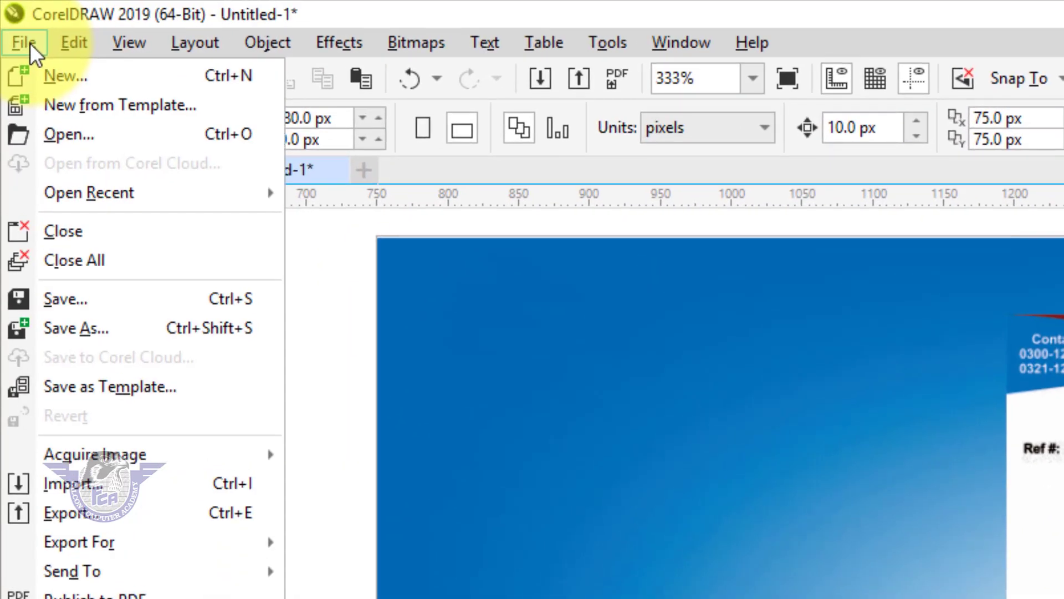
click(43, 78)
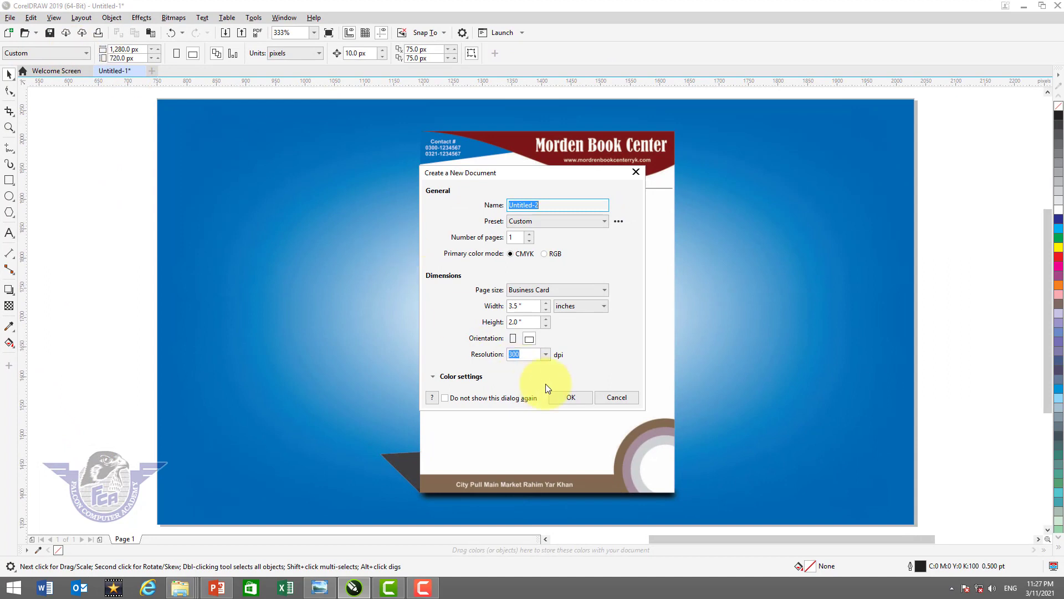
click(573, 399)
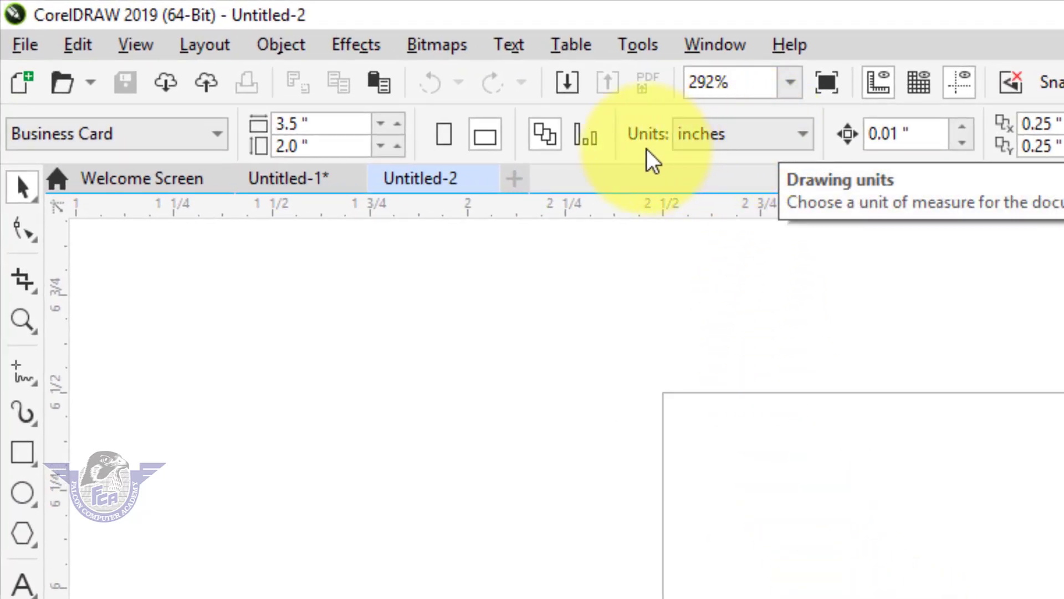
Set the drawing units to inches and the page size to 7.75 by 11 inches, and fit the page in view.
click(745, 138)
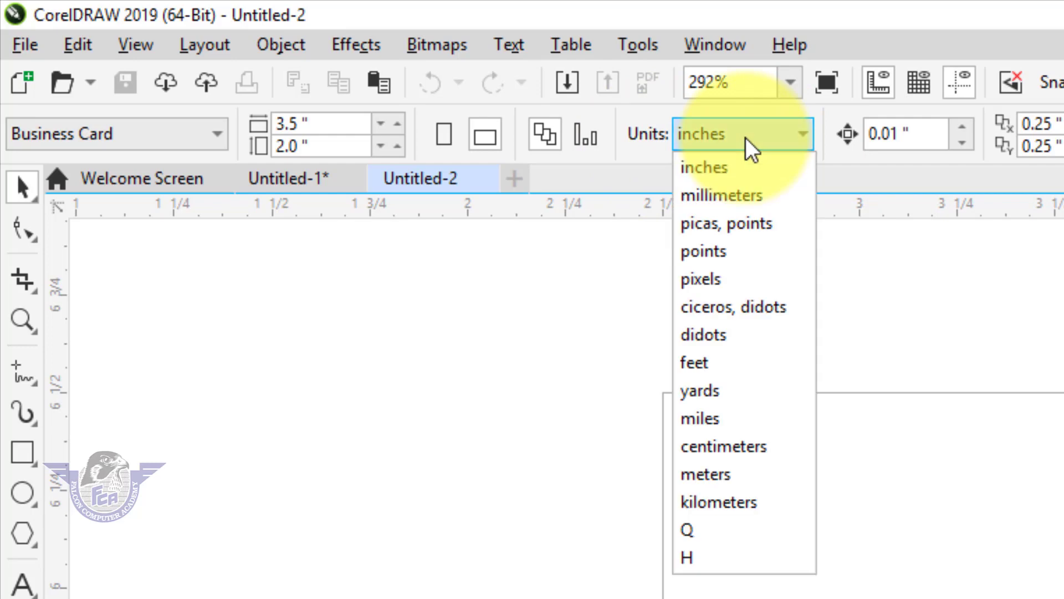
click(735, 166)
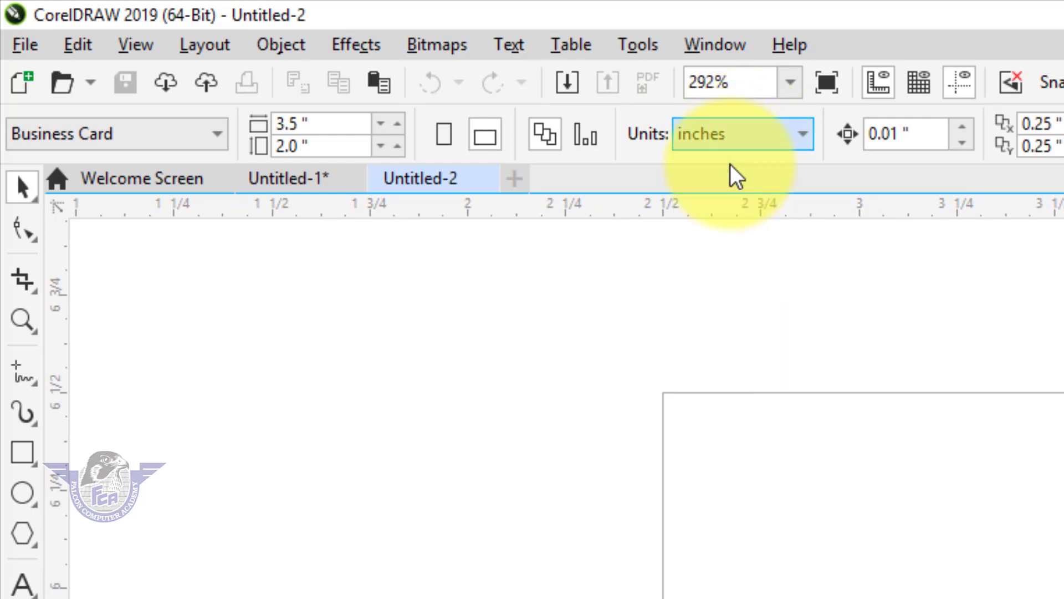
click(339, 123)
double_click(282, 126)
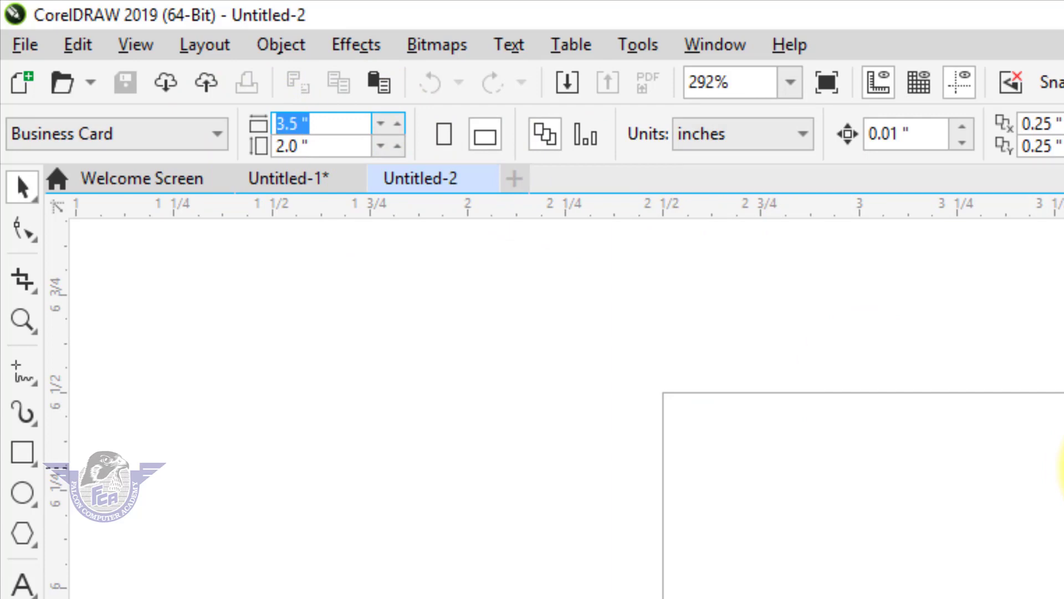
text(7.75)
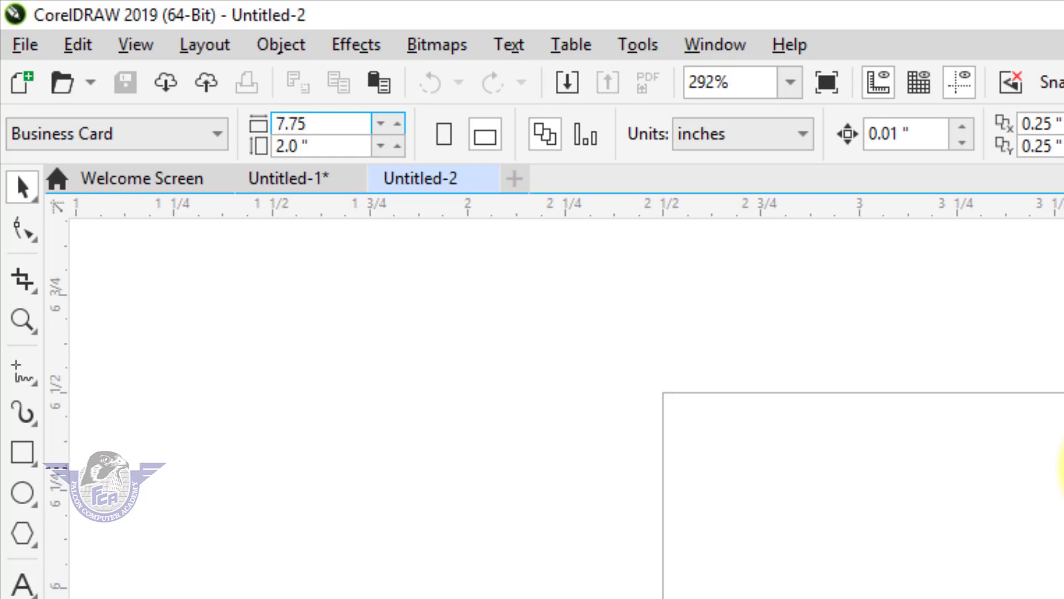
key(Tab)
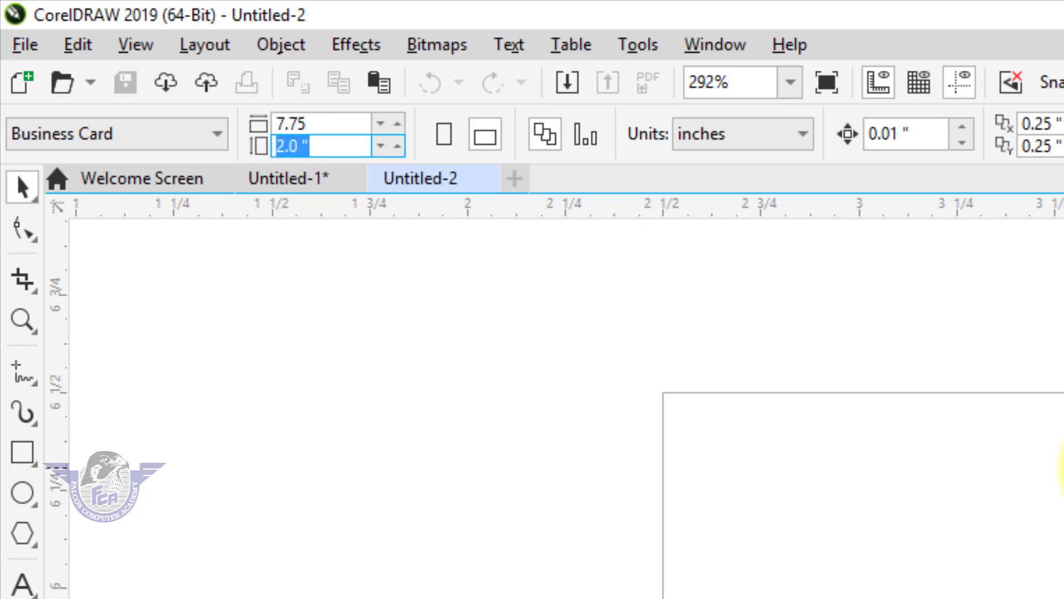
text(11)
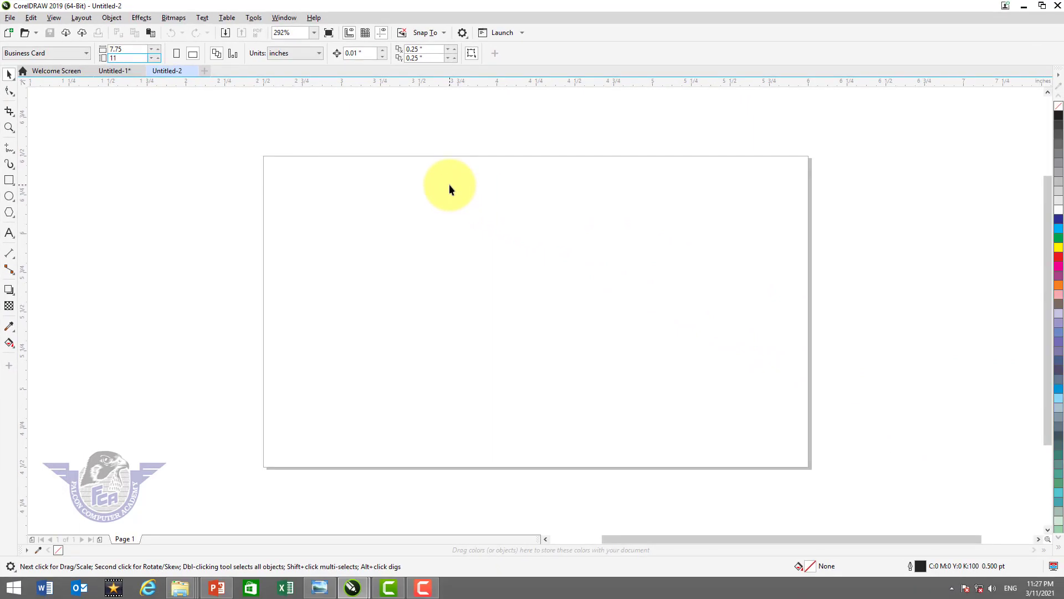
key(Return)
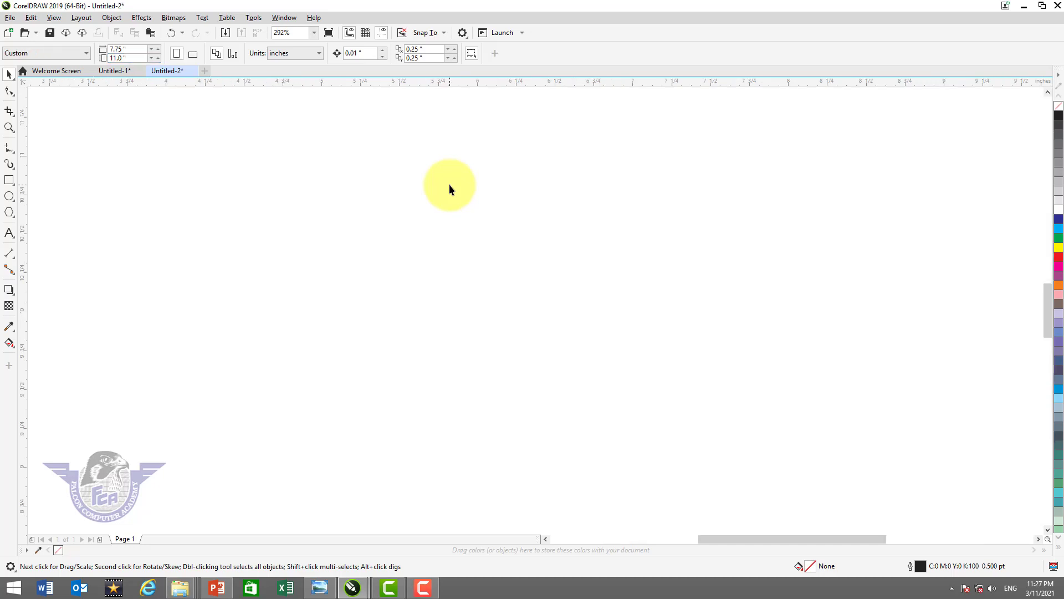
key(shift+F4)
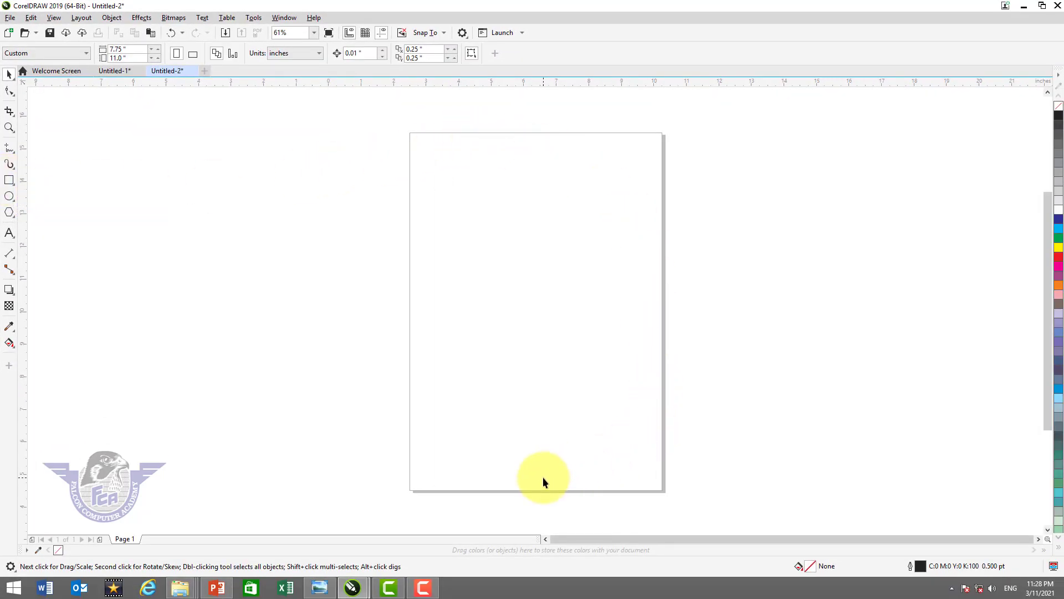
Add a page-frame rectangle and shrink it from its lower edge into a band about 1.3 inches high across the page top.
double_click(9, 182)
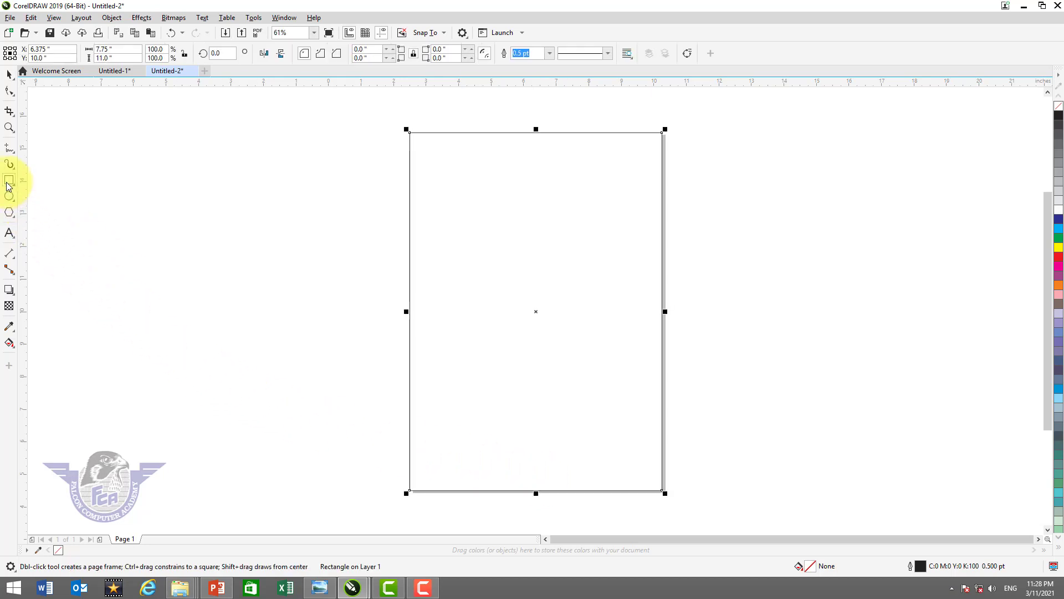
click(9, 77)
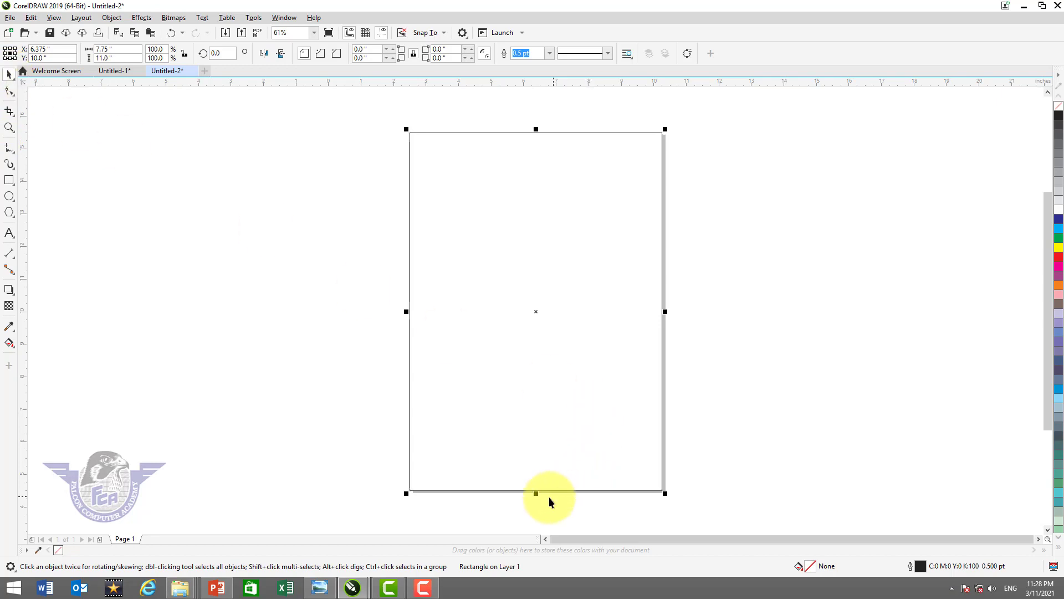
drag(536, 494, 561, 181)
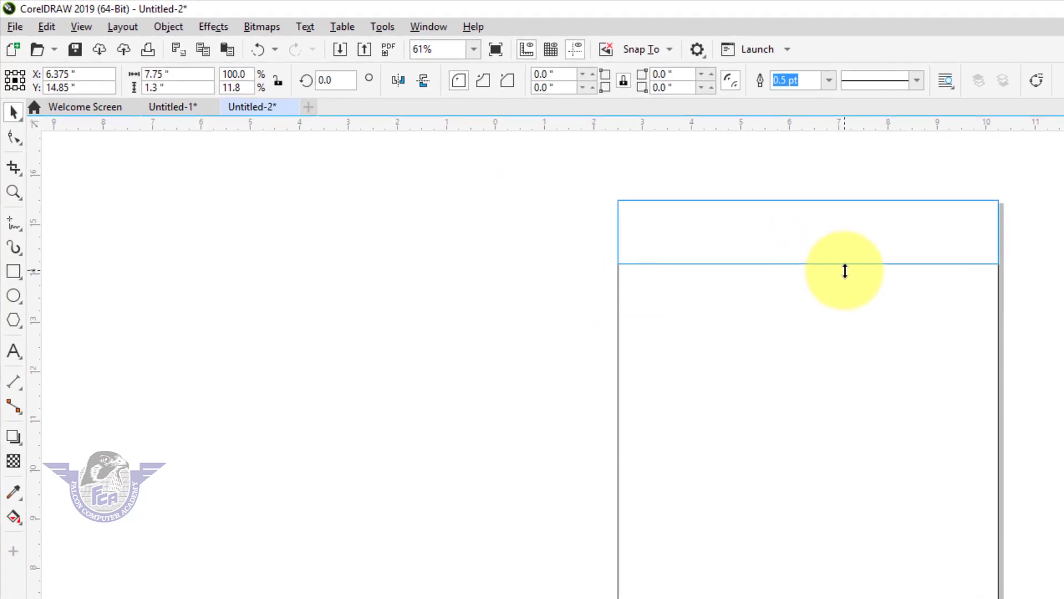
drag(844, 271, 844, 272)
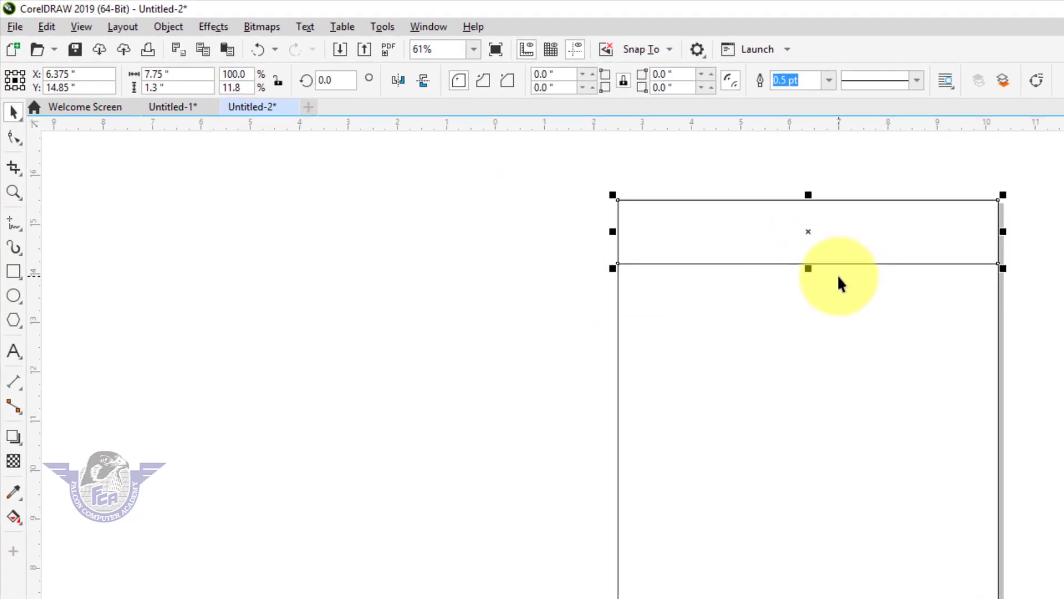
Convert the rectangle at the top of the page to curves.
key(ctrl+q)
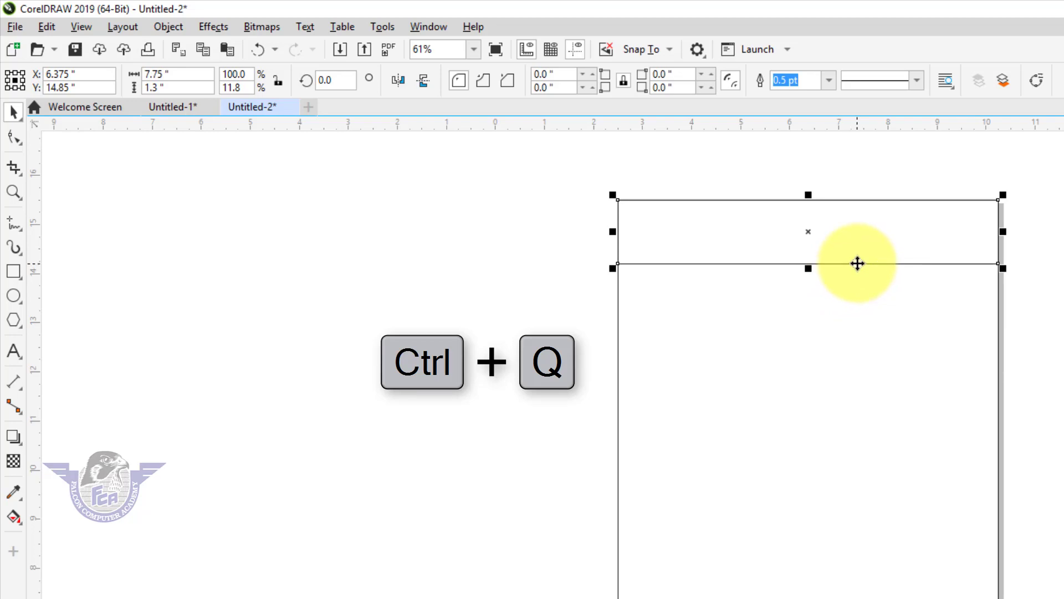
right_click(859, 262)
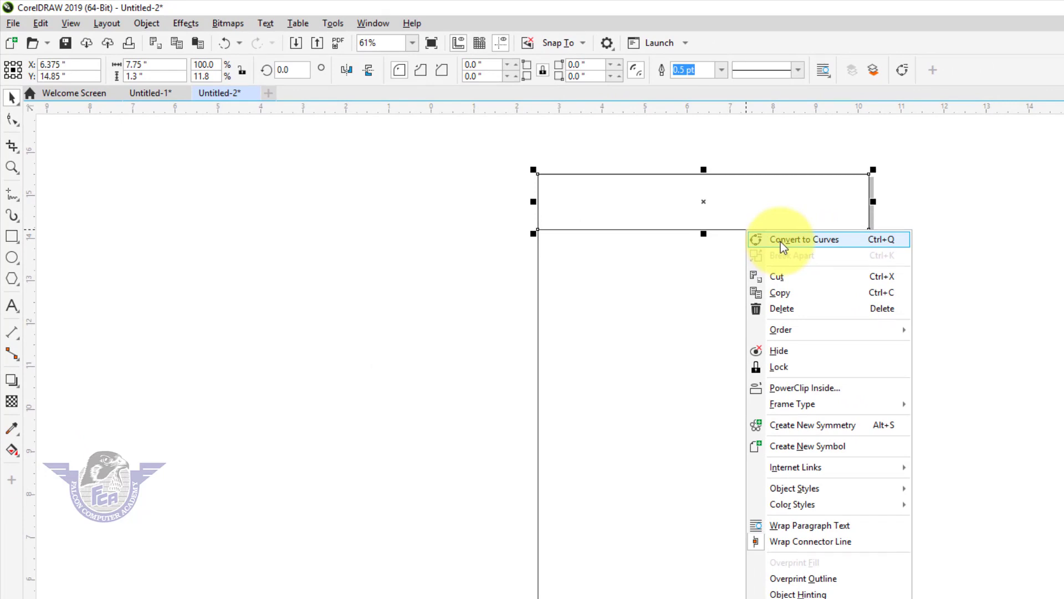
click(783, 244)
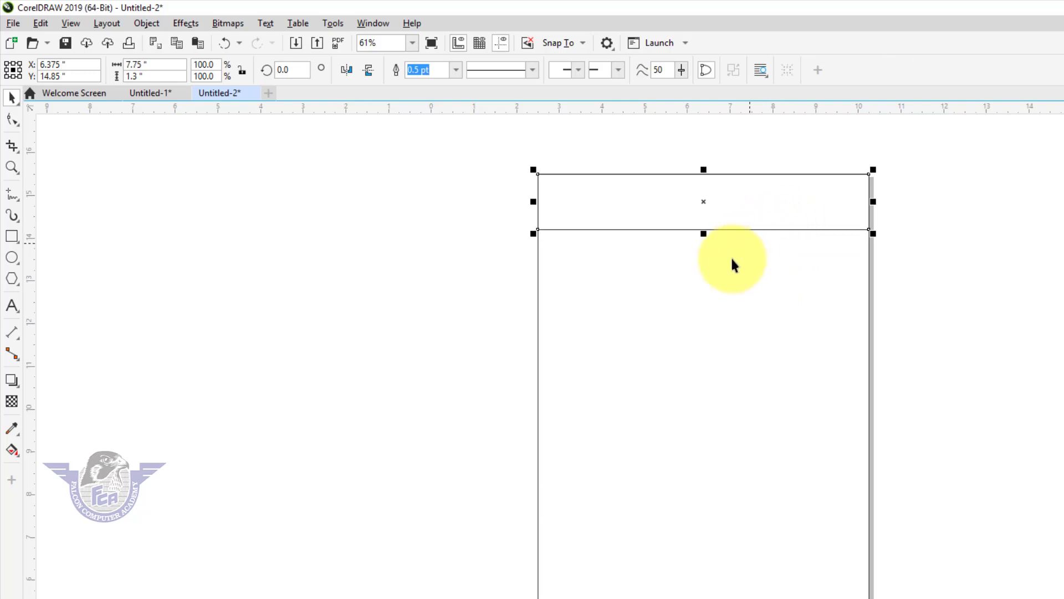
Delete the band's lower-left node with the Shape tool to turn the band into a triangle.
key(F2)
drag(497, 146, 923, 307)
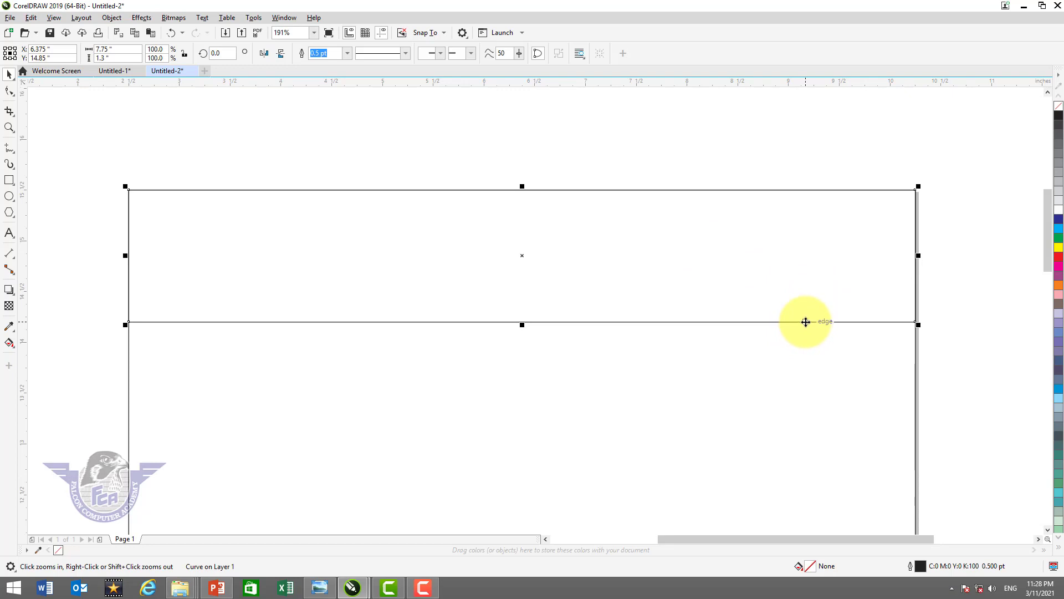
key(F10)
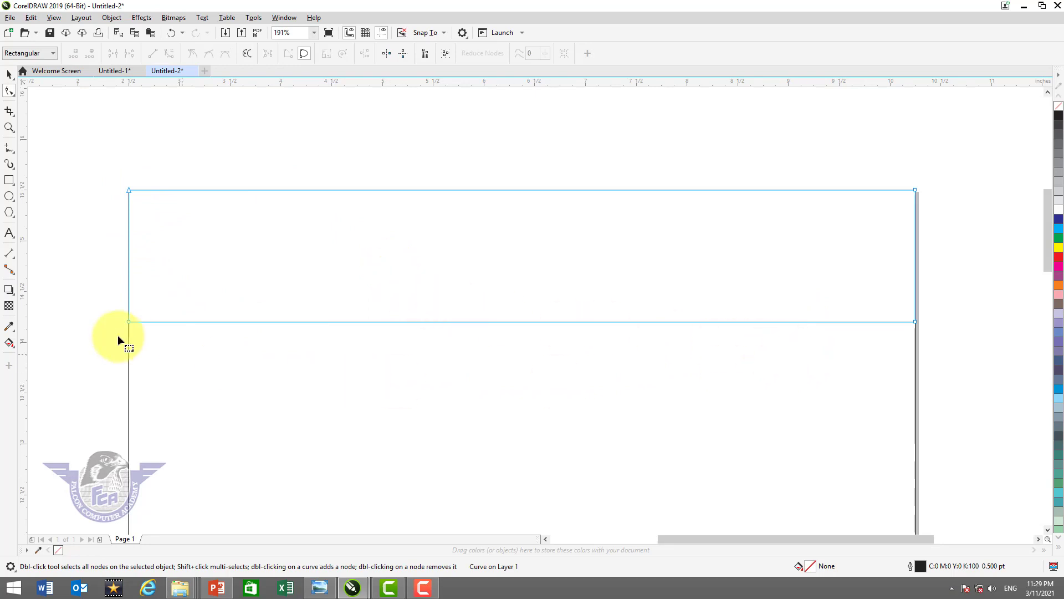
mouse_move(158, 357)
mouse_down()
mouse_move(176, 371)
mouse_move(156, 367)
mouse_up()
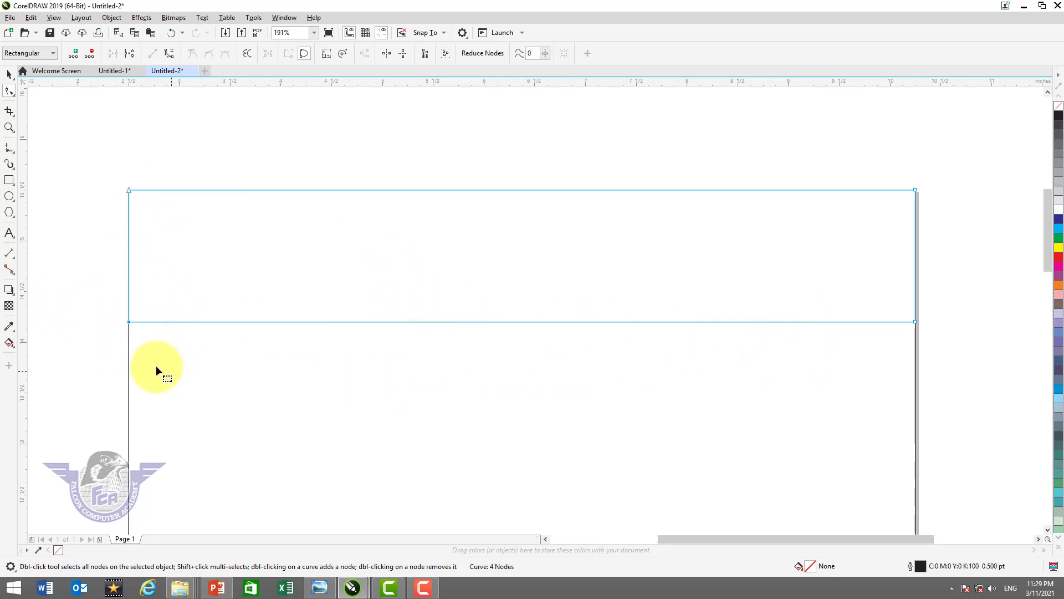
drag(85, 295, 169, 360)
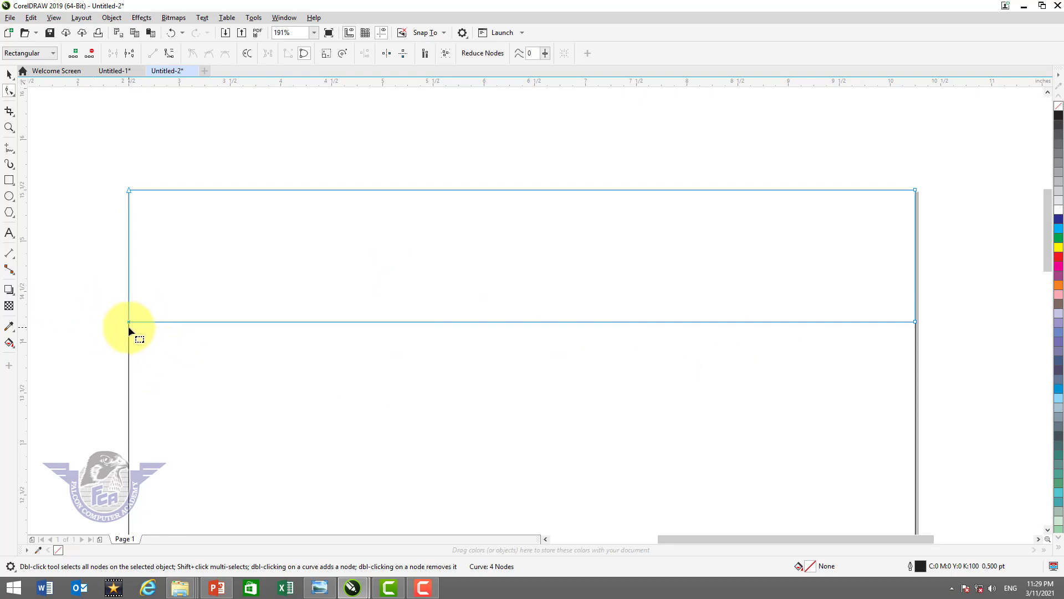
key(Delete)
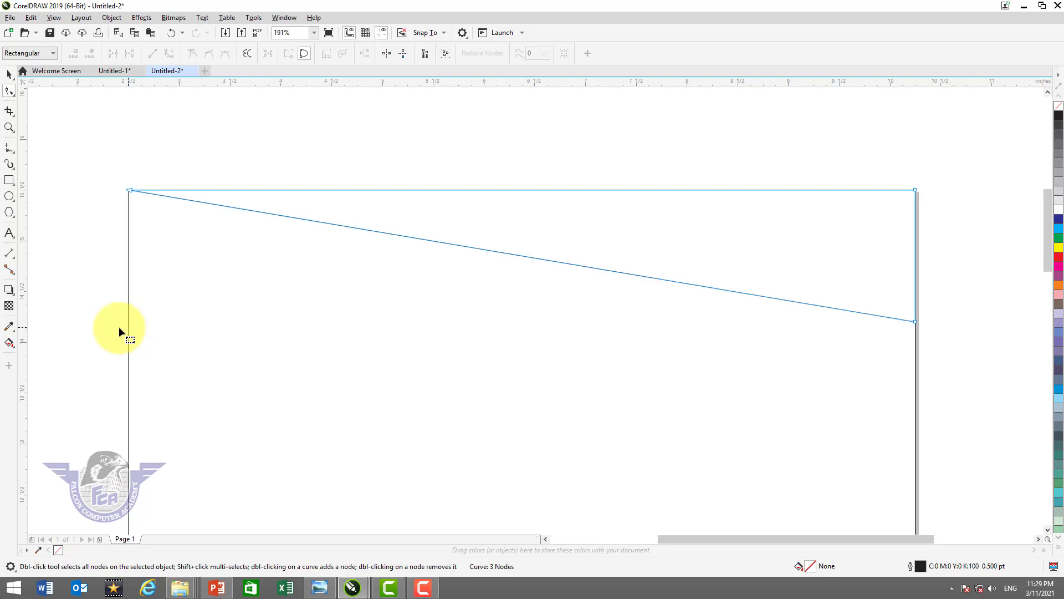
Fill the triangle with dark blue and mirror it horizontally so its tall side sits on the page's left edge.
click(9, 74)
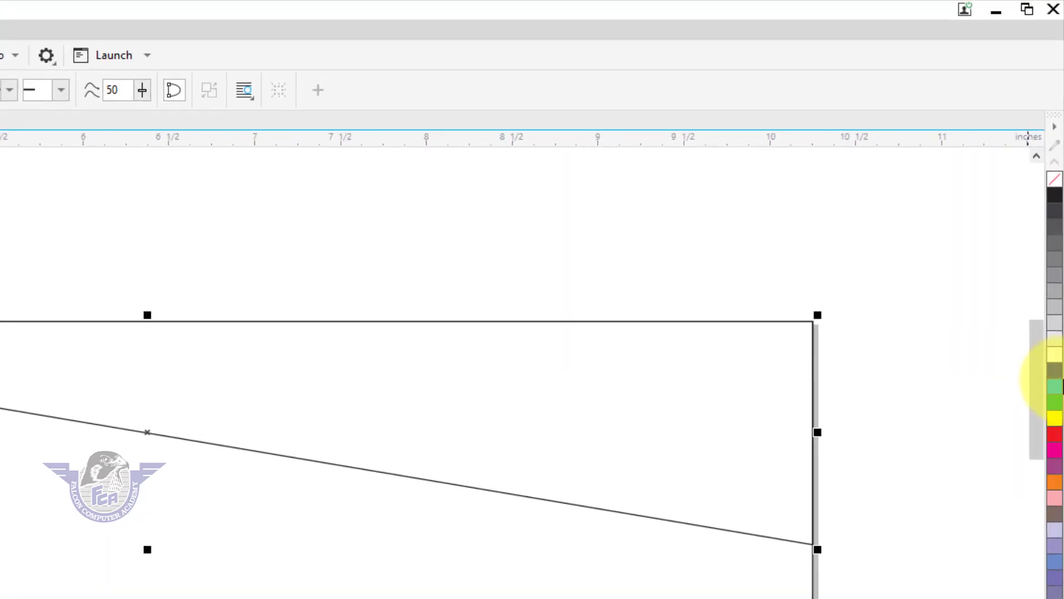
click(1058, 375)
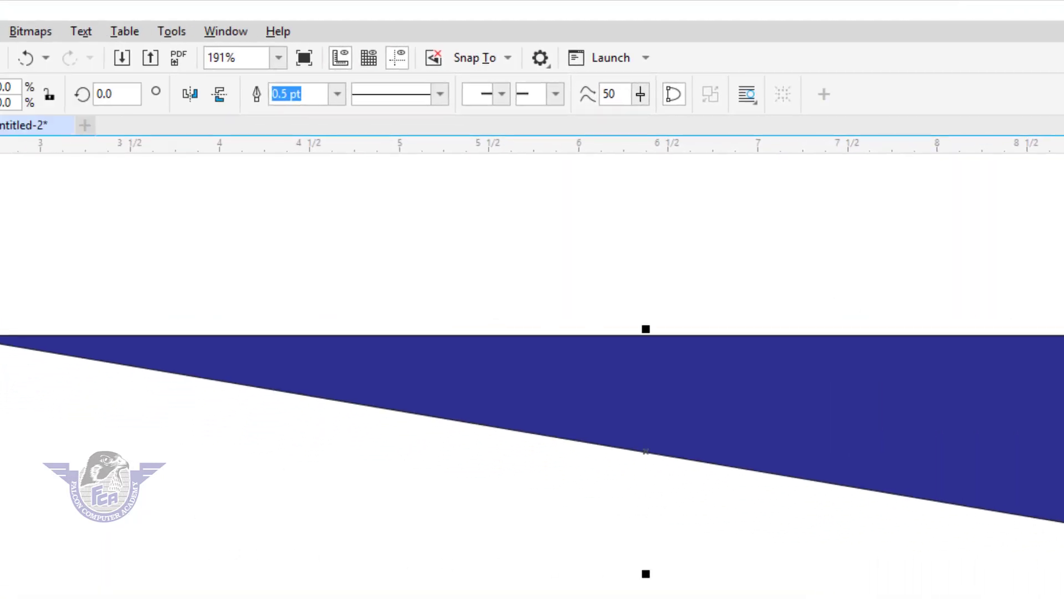
click(189, 93)
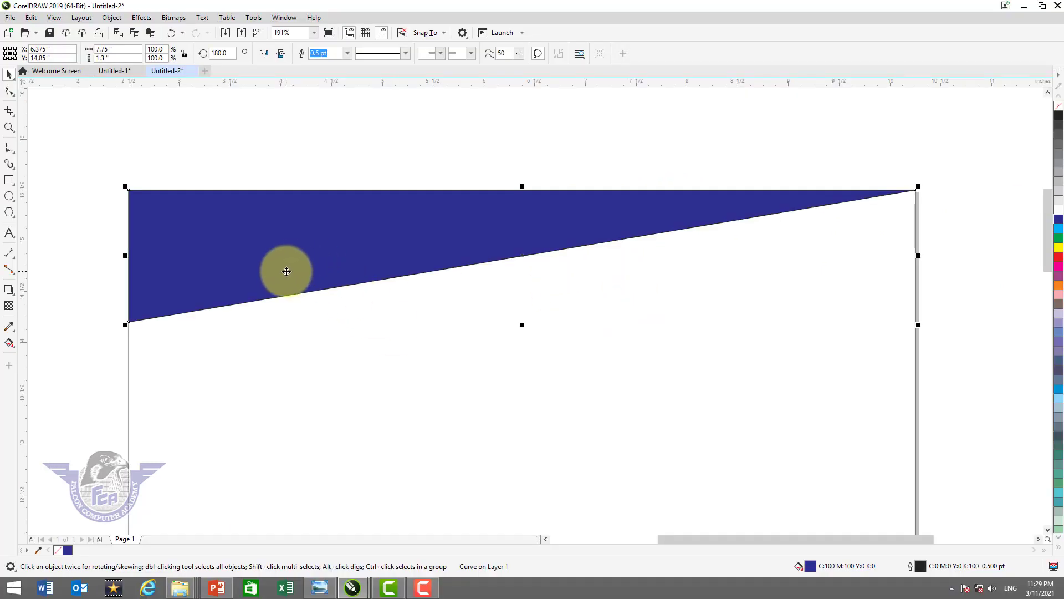
Mix cyan into the triangle's blue fill until it reaches C:100 M:59 Y:0 K:0, and remove its outline.
key(ctrl)
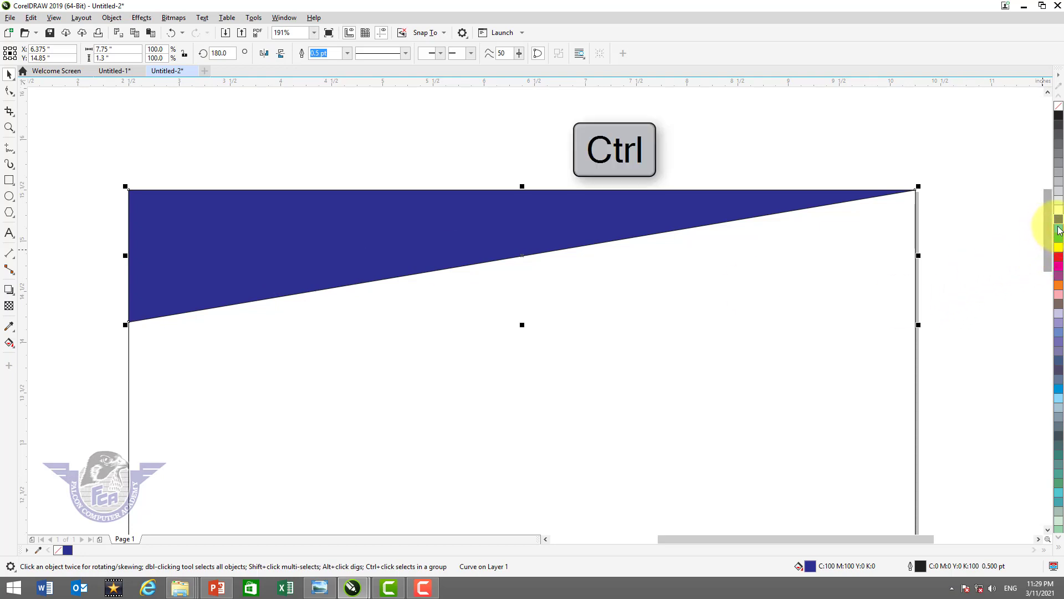
ctrl+click(1055, 231)
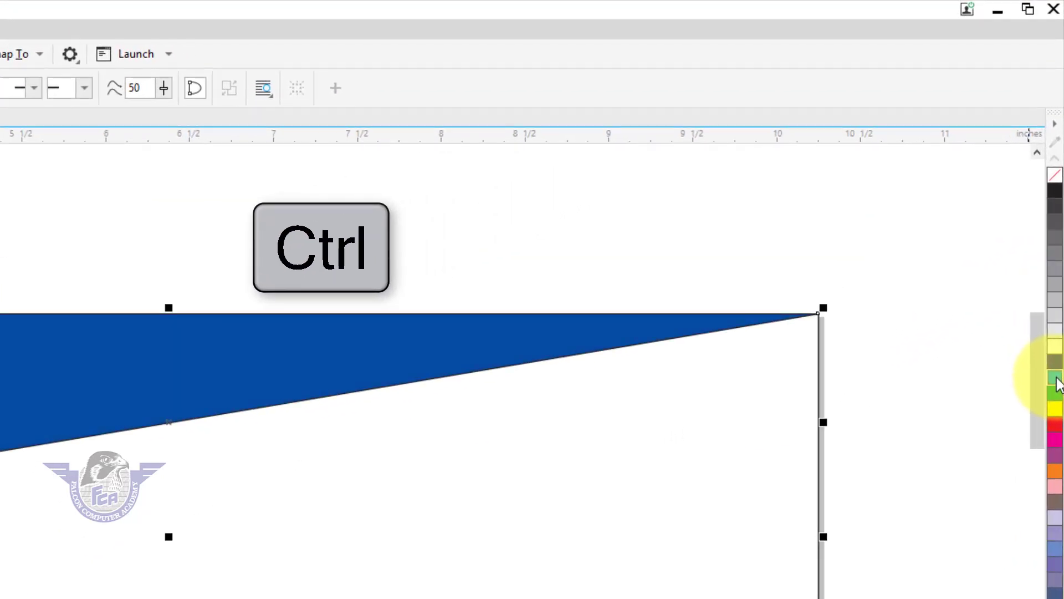
ctrl+click(1056, 377)
ctrl+click(1056, 377)
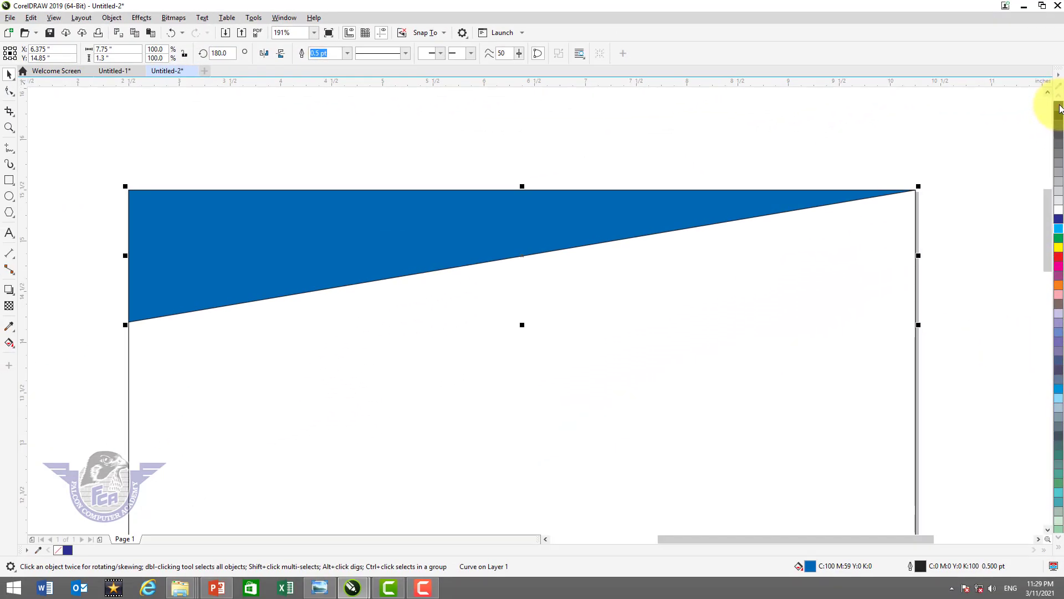
right_click(1058, 107)
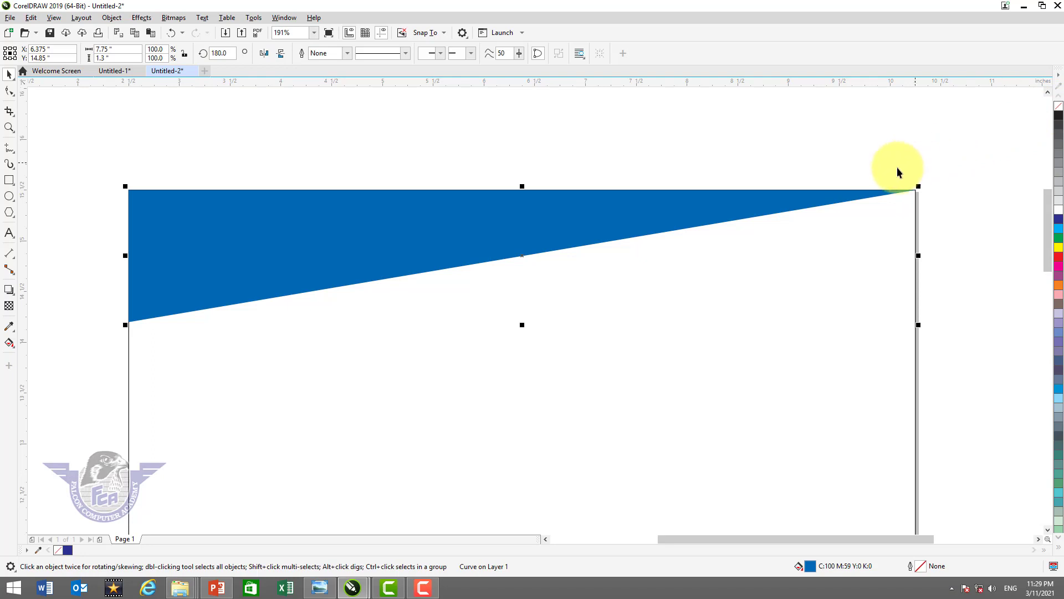
Make a horizontally mirrored copy of the blue triangle in place and fill the copy with red.
click(222, 229)
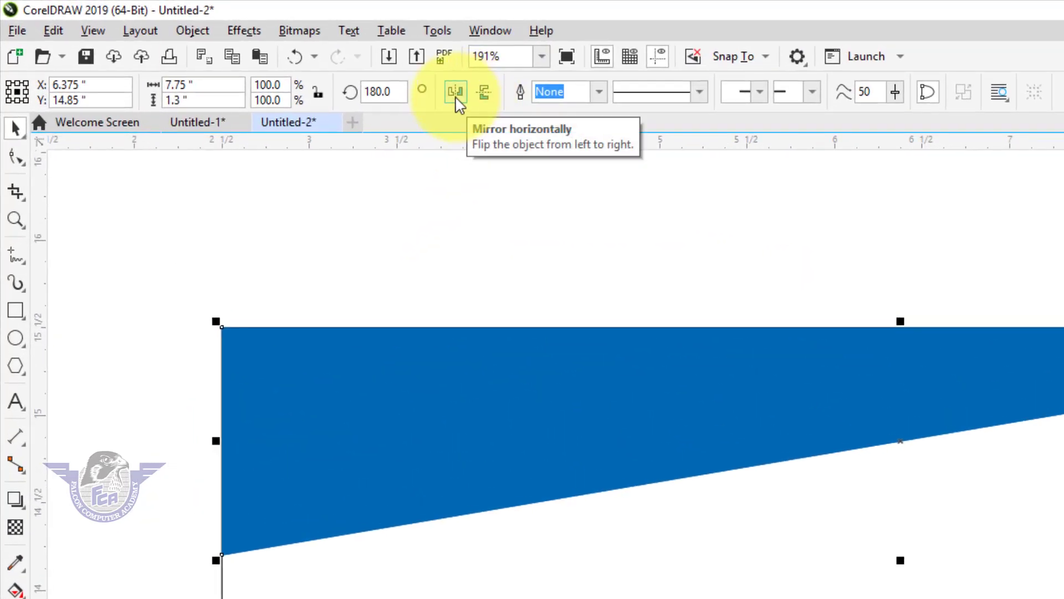
click(455, 96)
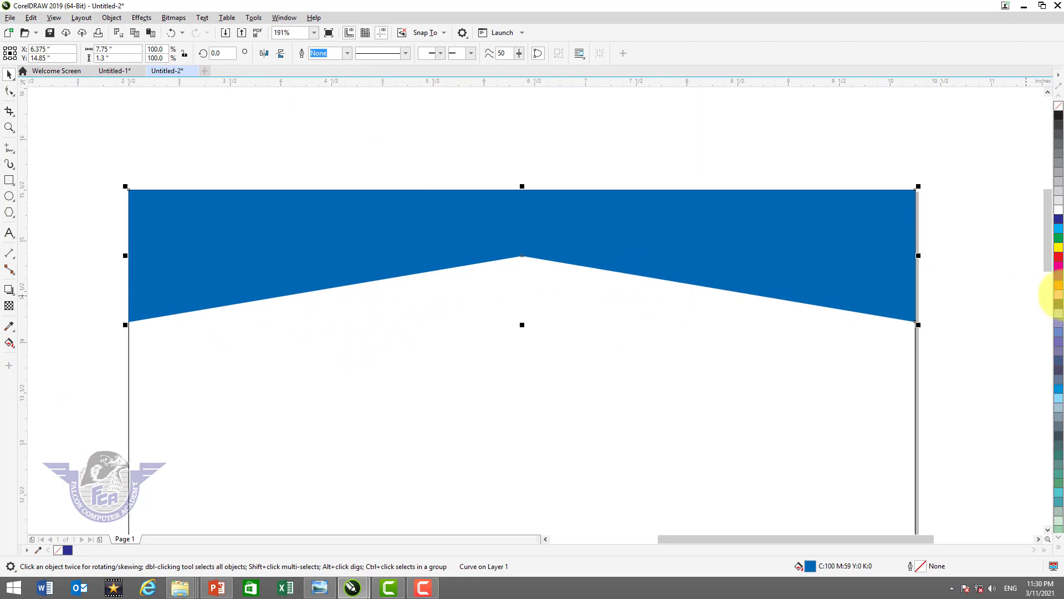
click(1059, 261)
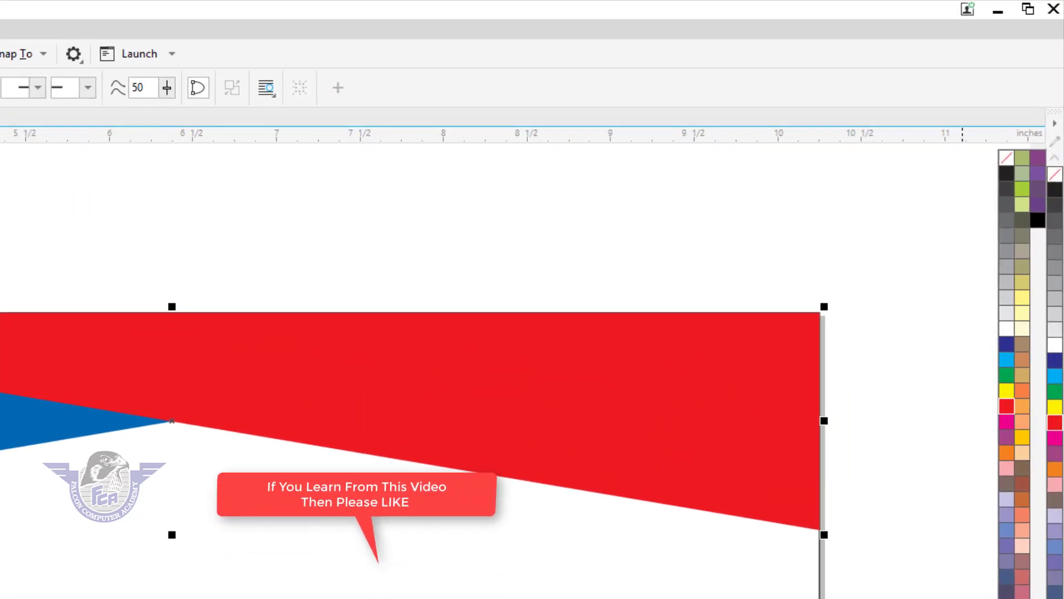
Mix black into the red triangle's fill until it reaches C:19 M:100 Y:100 K:19.
click(1036, 220)
scroll(1050, 345, down, 5)
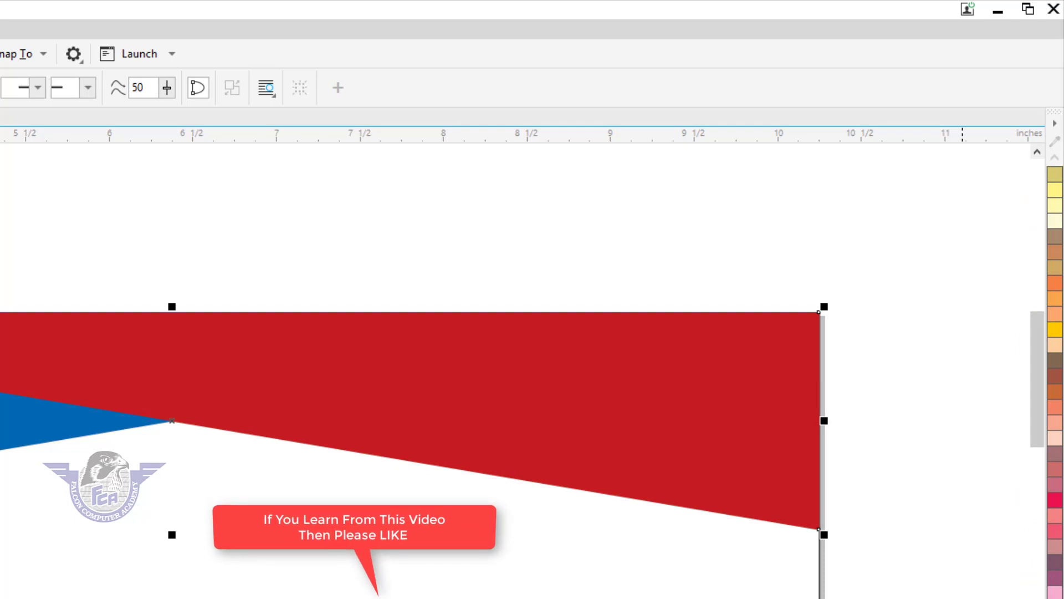
click(1054, 596)
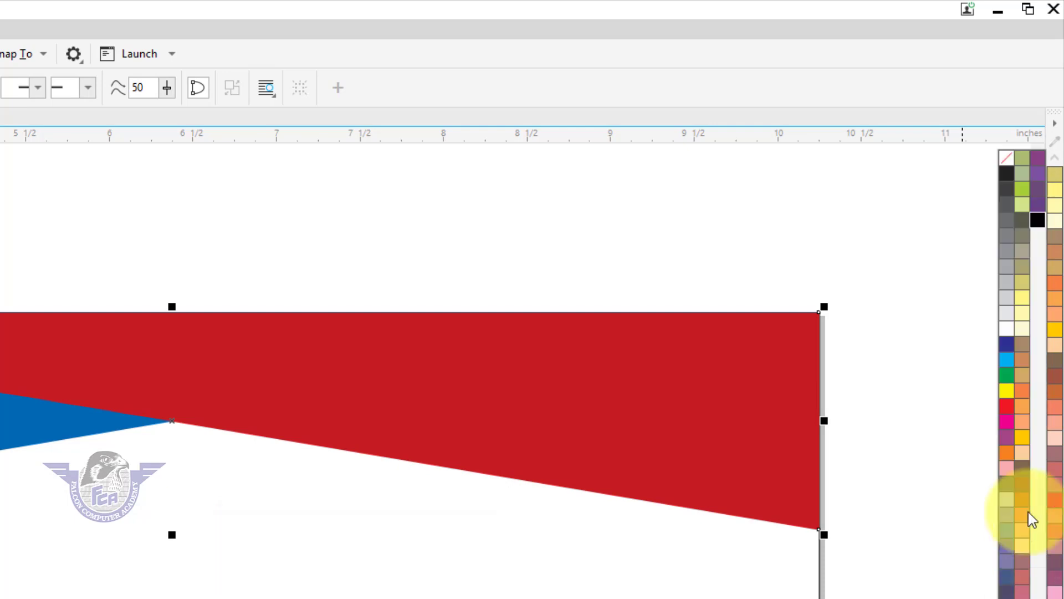
click(1038, 222)
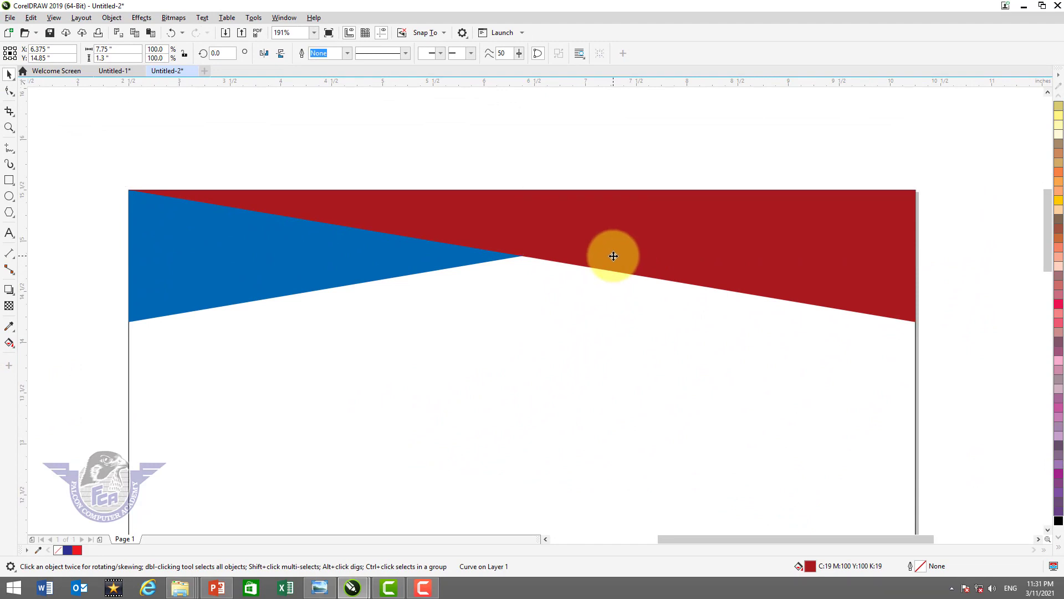
Convert the red triangle's slanted edge to a curve with the Shape tool and bend it into a wave that bulges below the page's right side.
key(F10)
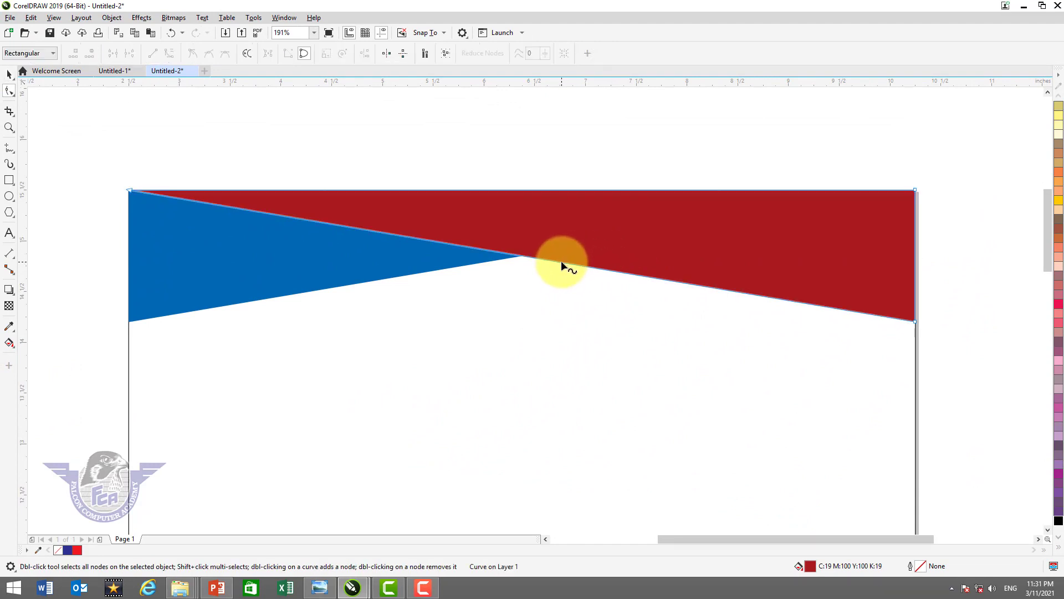
right_click(561, 260)
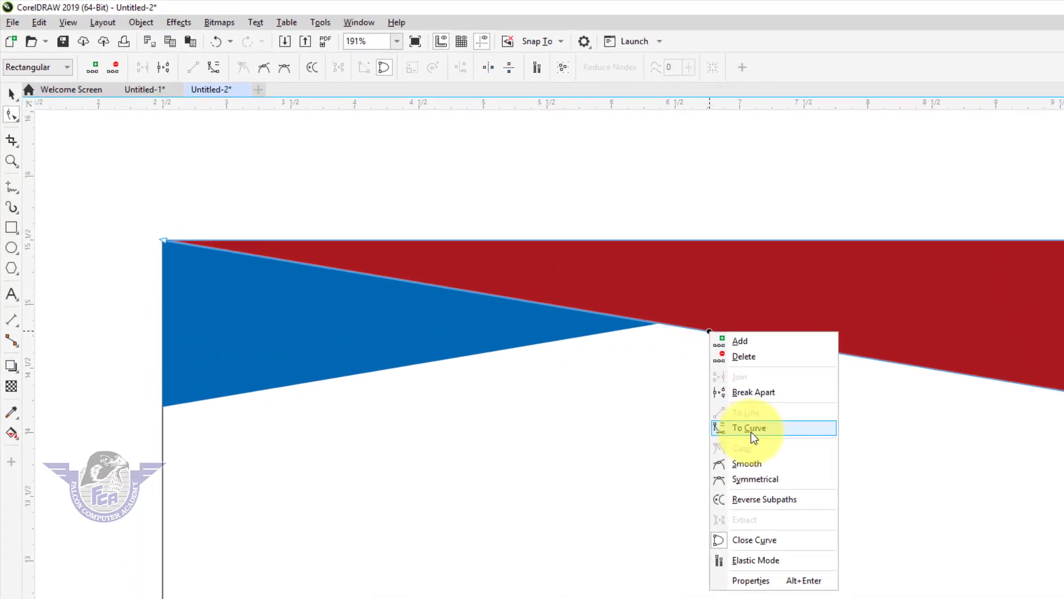
click(630, 359)
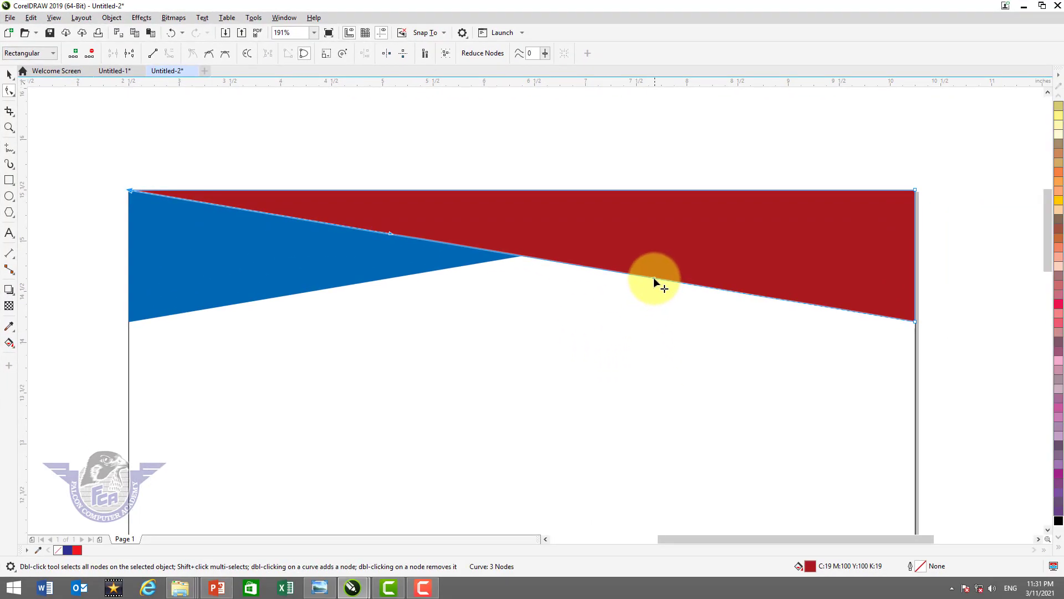
drag(654, 278, 621, 445)
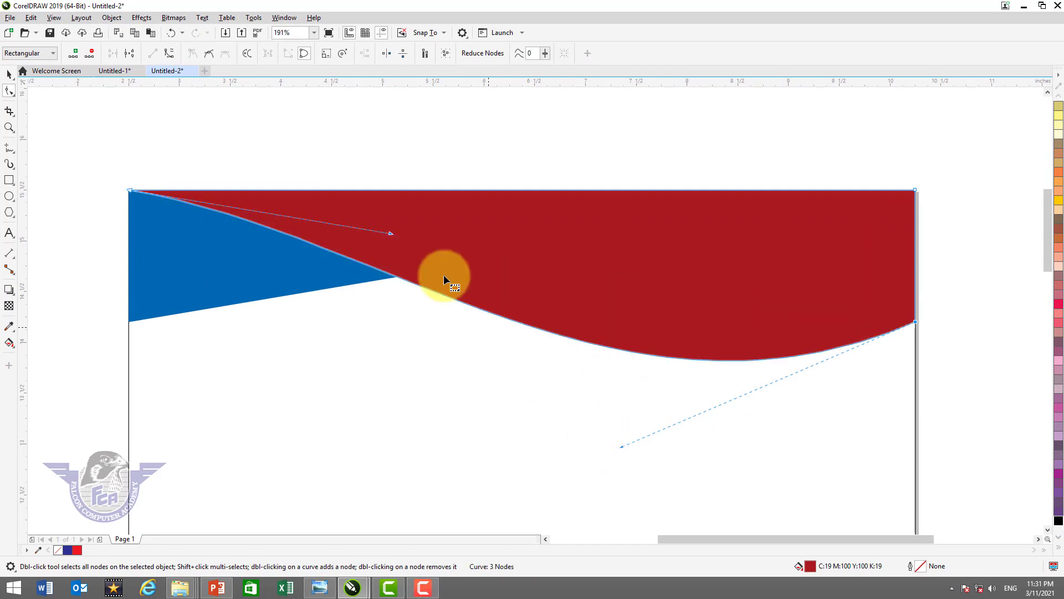
drag(393, 234, 427, 205)
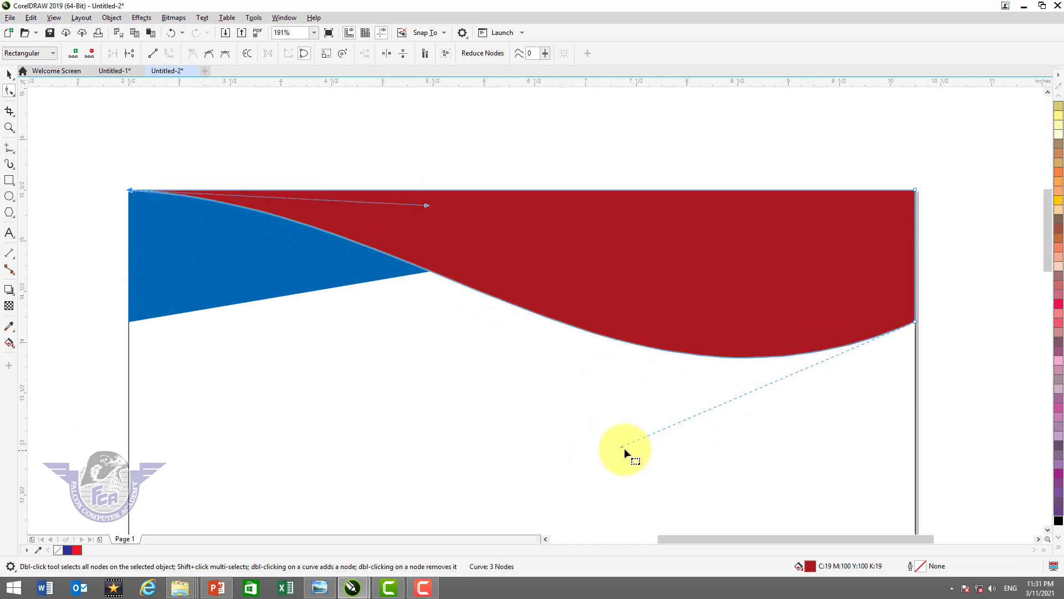
drag(621, 446, 648, 475)
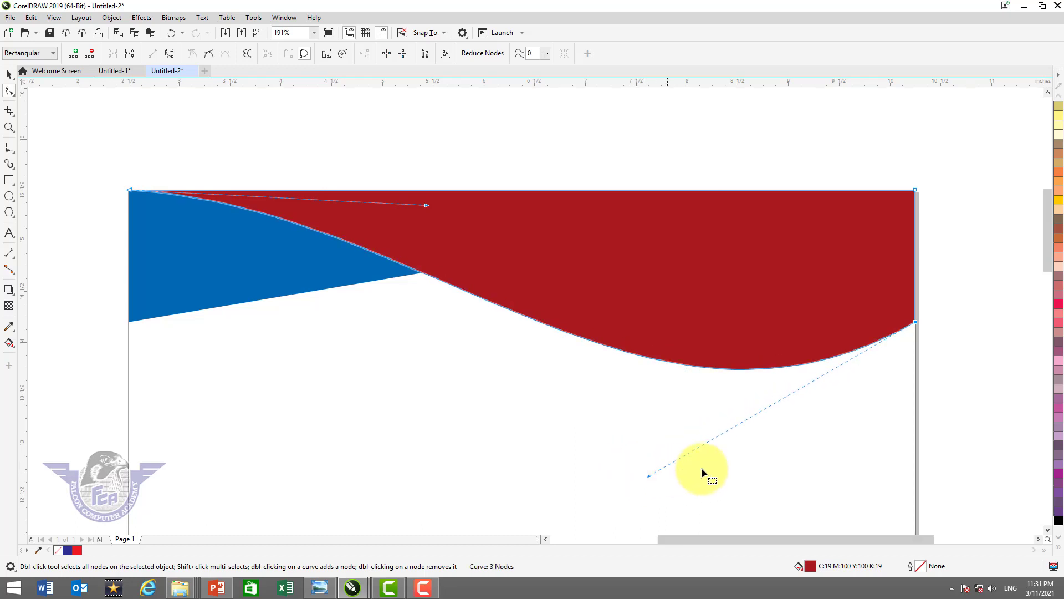
click(8, 74)
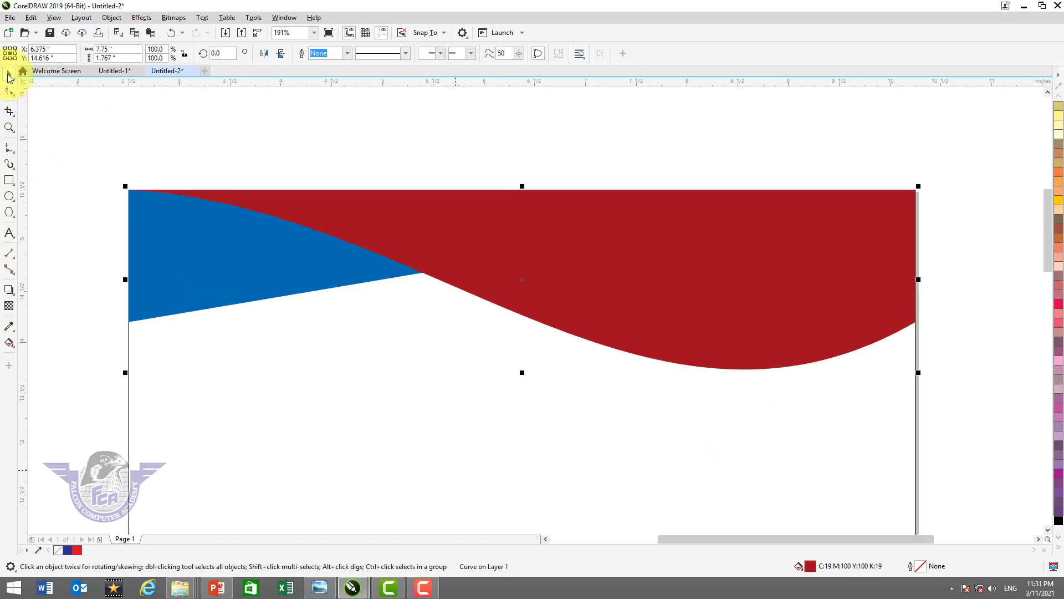
Make a copy of the page rectangle shrunk to about 0.718 inch tall at the page's bottom edge, and copy the header's blue fill onto it.
key(F4)
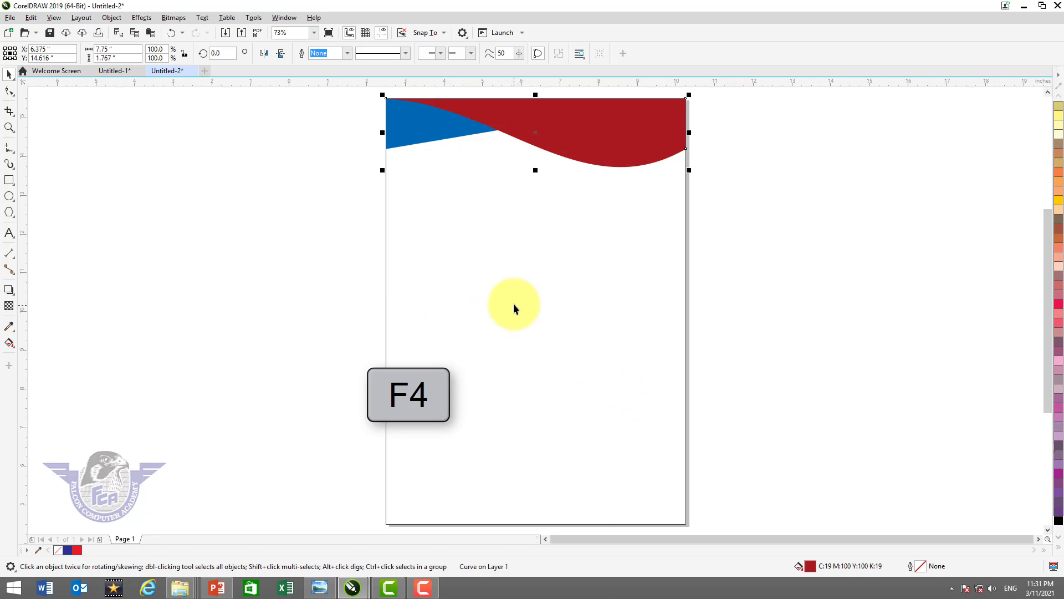
click(454, 313)
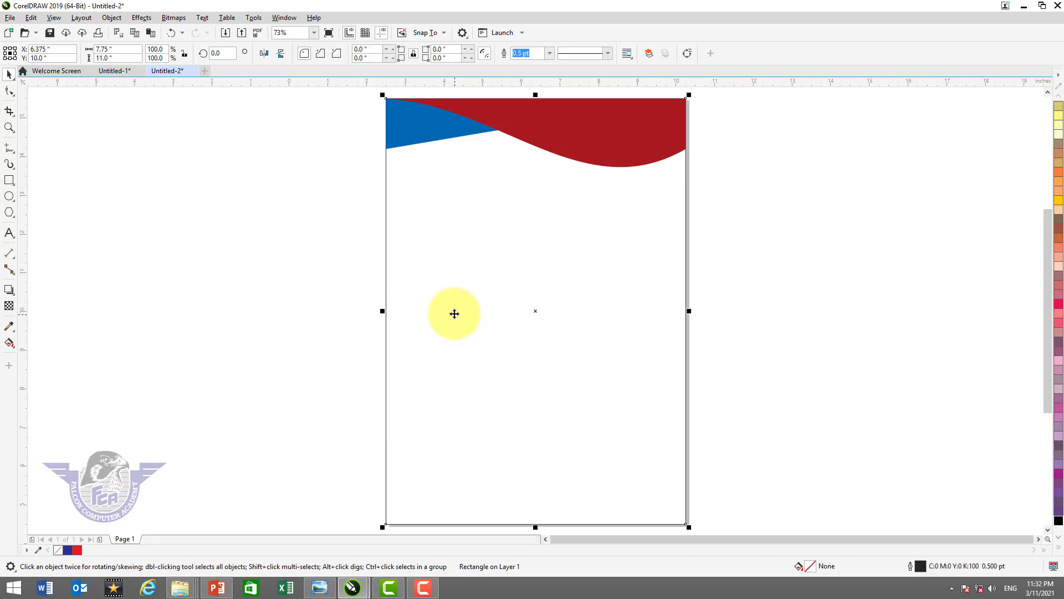
drag(537, 96, 568, 493)
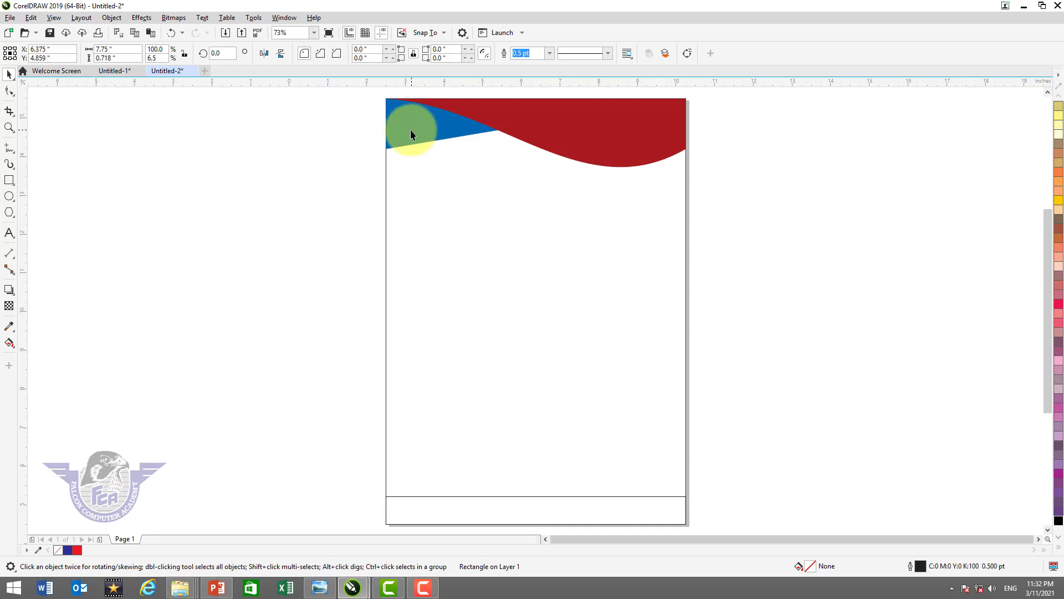
drag(411, 131, 496, 492)
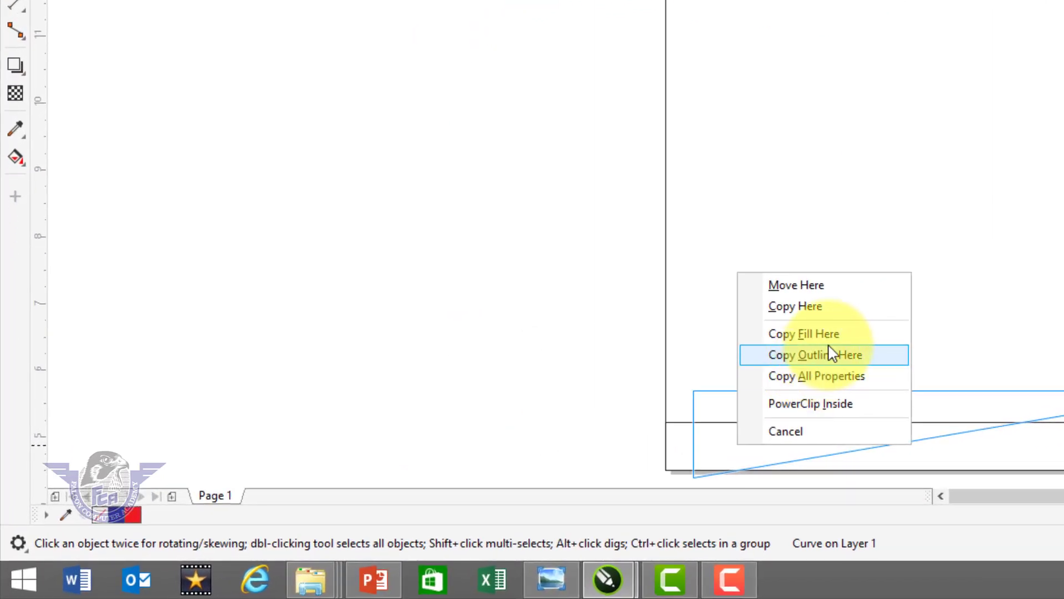
click(837, 335)
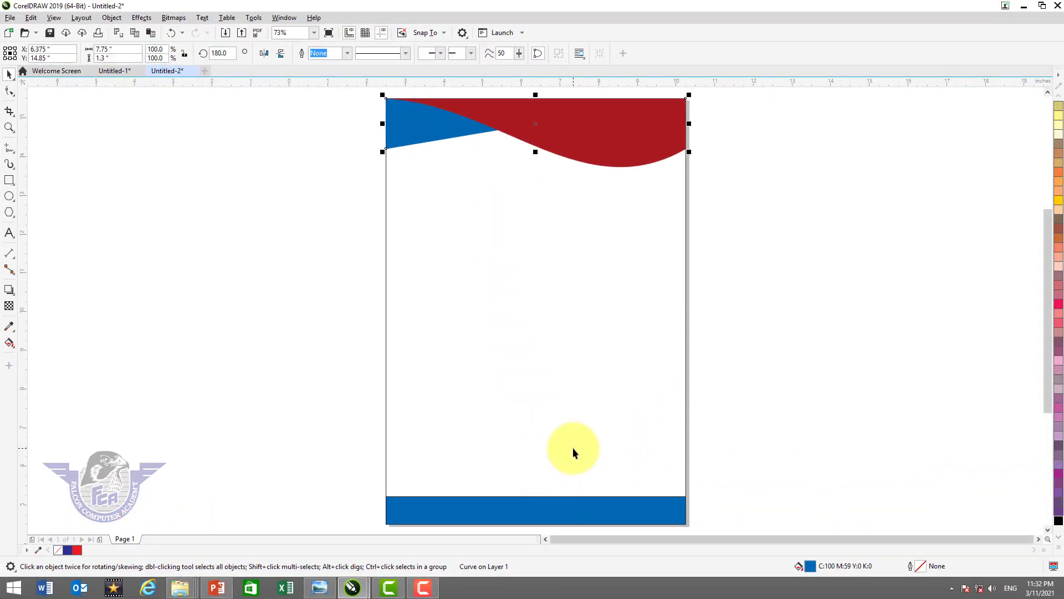
Draw a circle about 3.65 inches wide and centre it on the page's right edge, level with the footer strip's upper right corner.
click(9, 198)
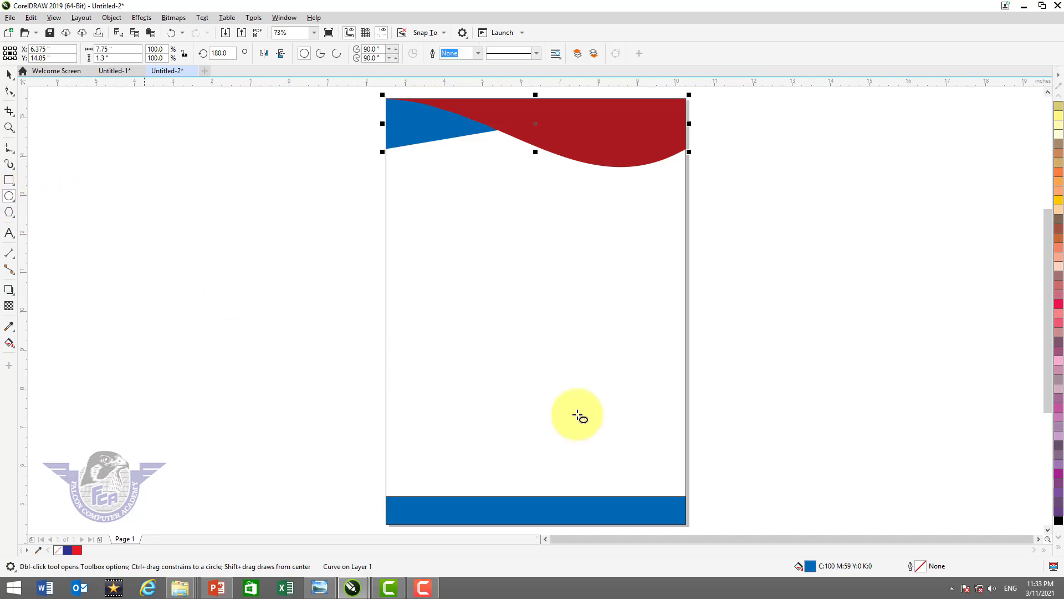
key(ctrl)
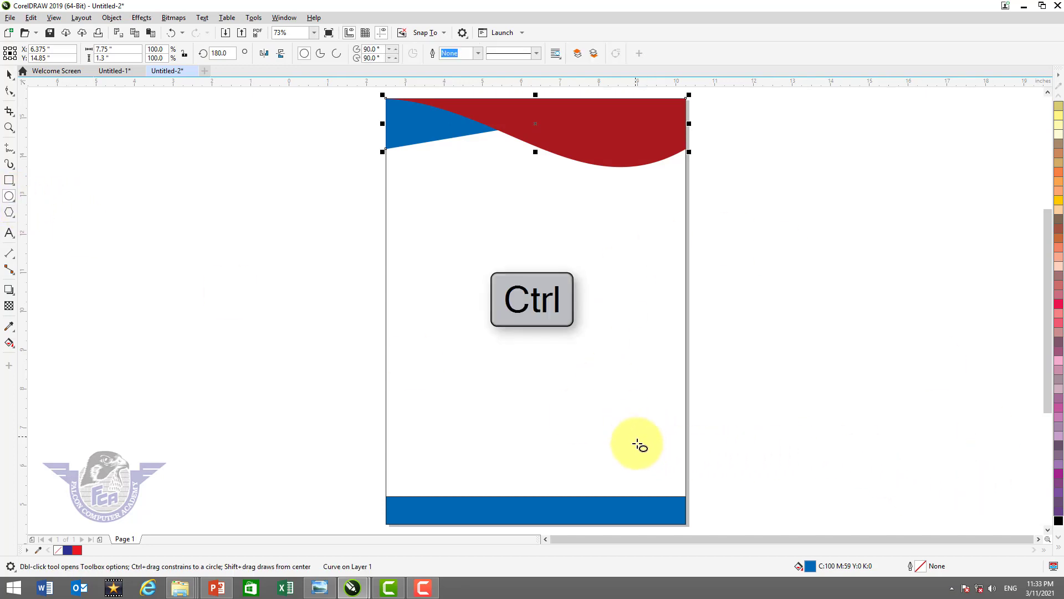
drag(636, 436, 761, 513)
click(9, 74)
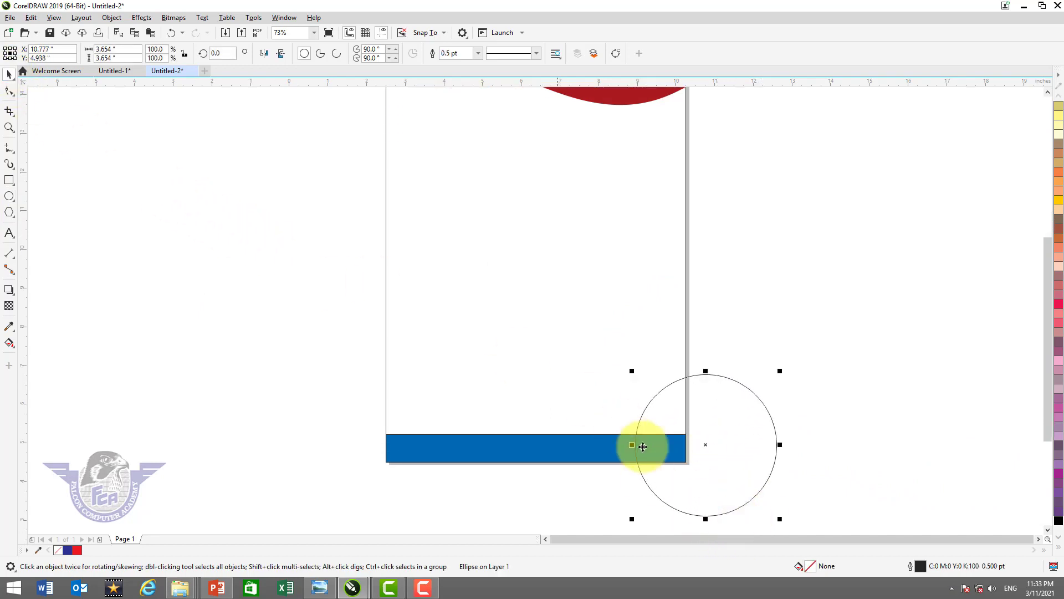
drag(706, 448, 686, 428)
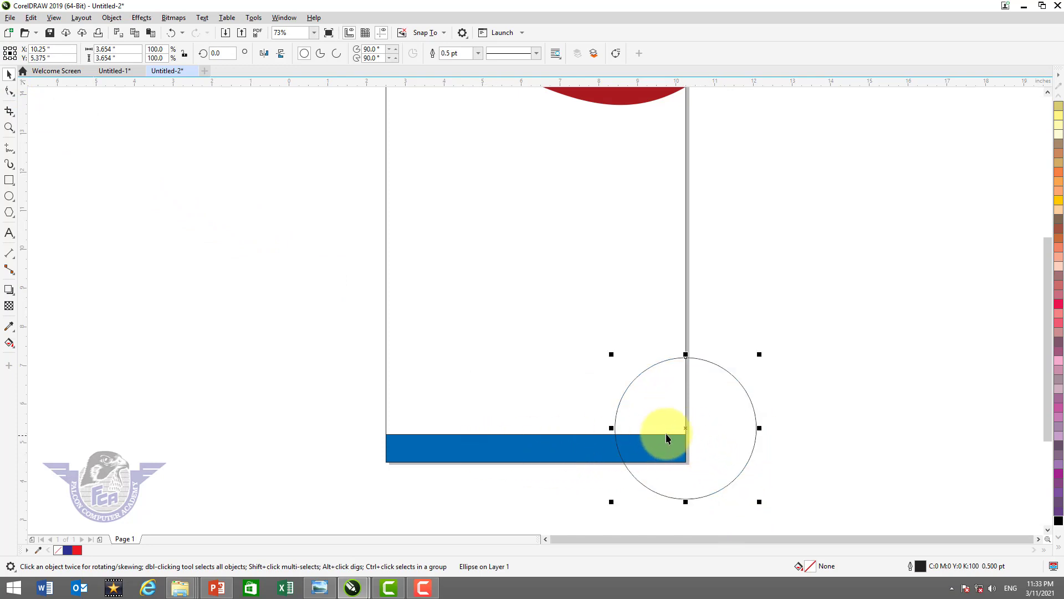
Copy the footer strip's blue fill onto the circle and remove the outlines of both the strip and the circle.
drag(491, 447, 648, 409)
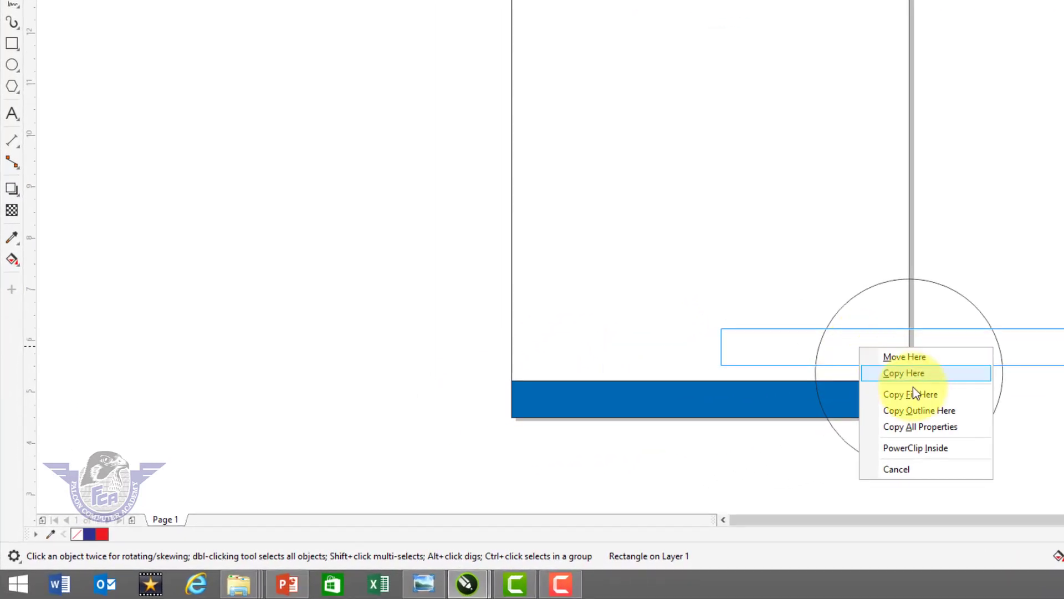
click(923, 401)
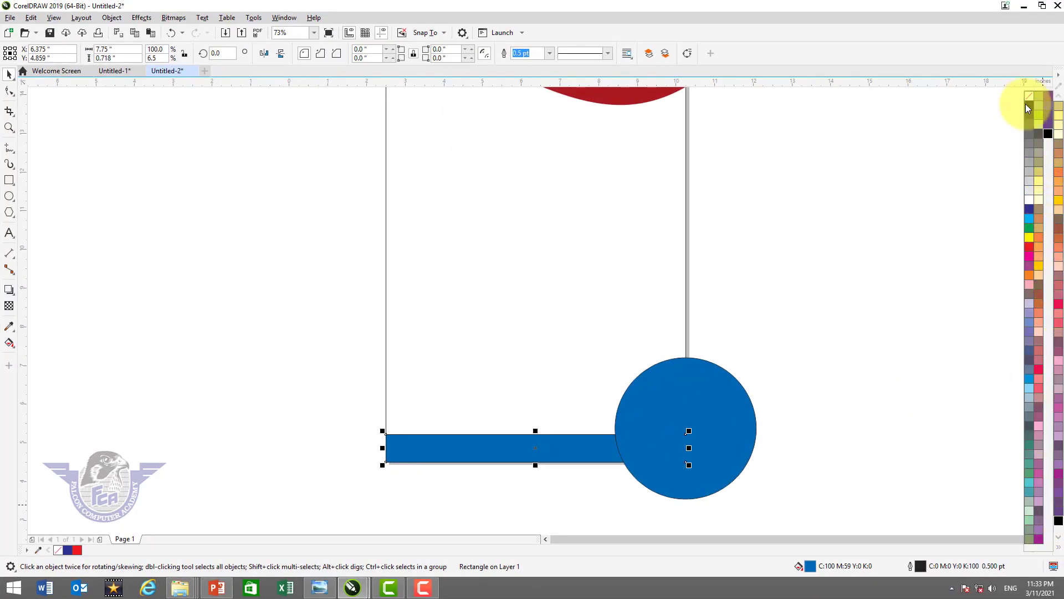
right_click(1028, 97)
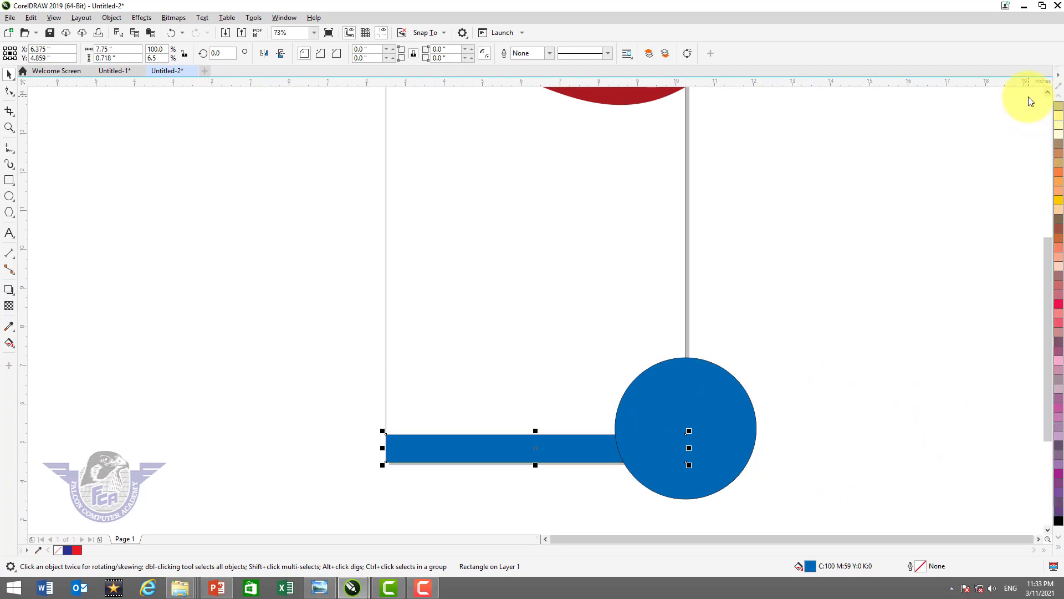
click(674, 444)
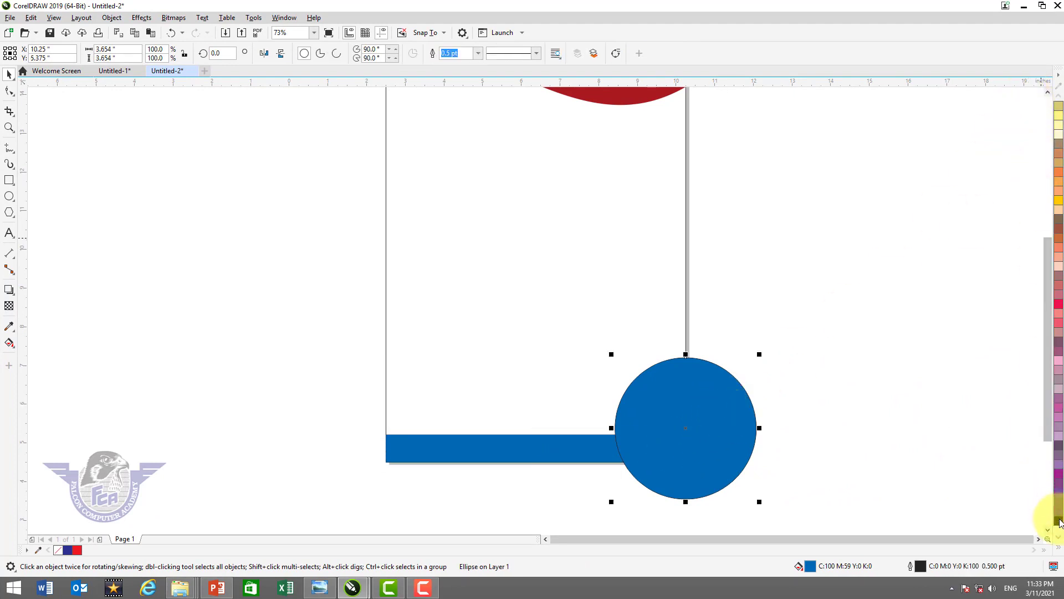
click(1059, 538)
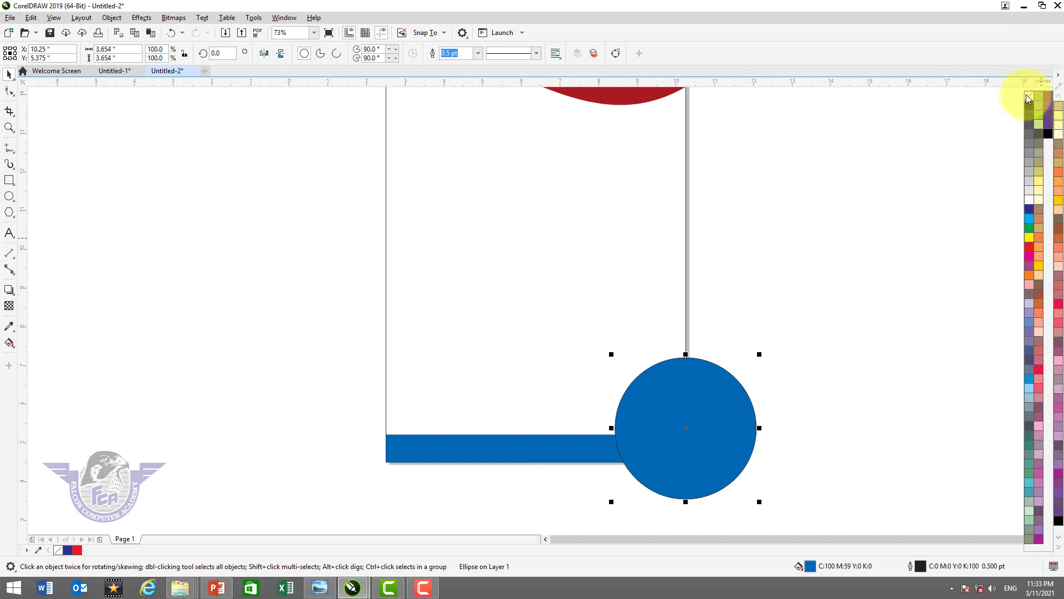
right_click(1026, 94)
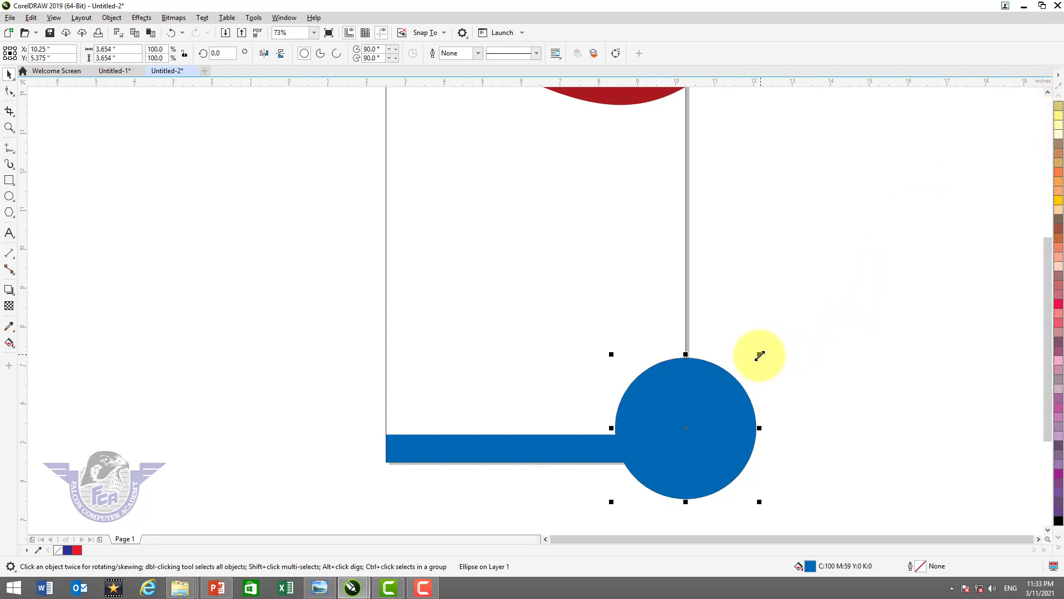
Make a concentric copy of the blue circle scaled down to about 2.95 inches and fill it with C:0 M:100 Y:60 K:0.
click(737, 390)
click(736, 390)
drag(761, 355, 753, 368)
right_click(754, 368)
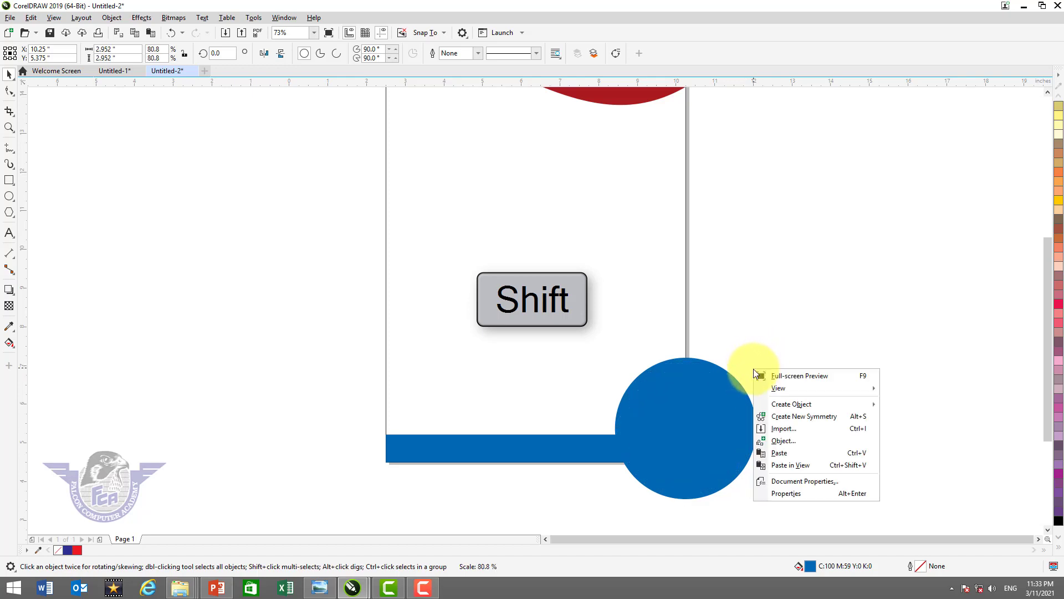
click(756, 306)
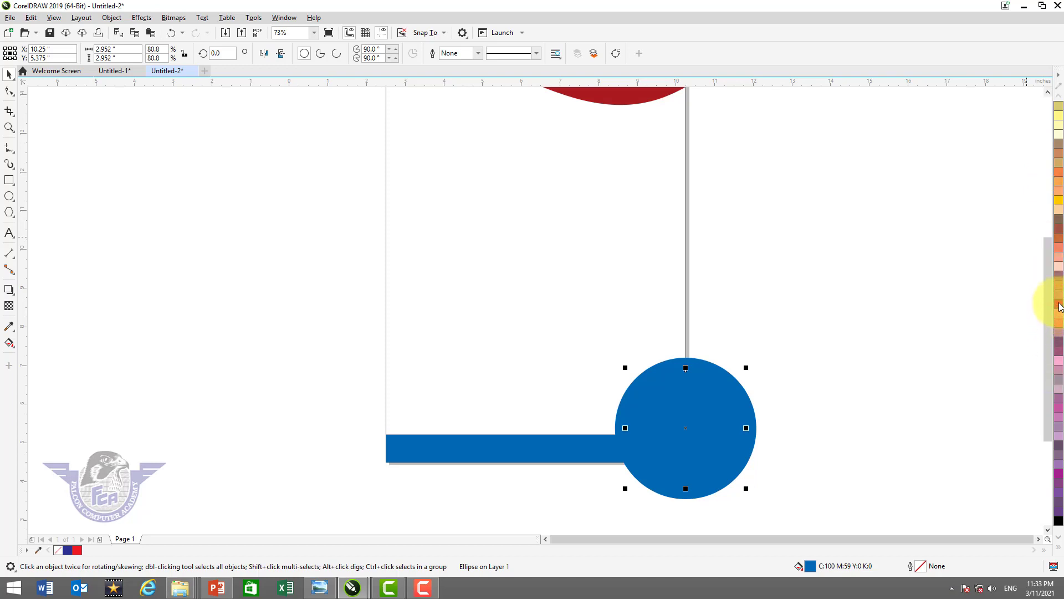
click(1058, 308)
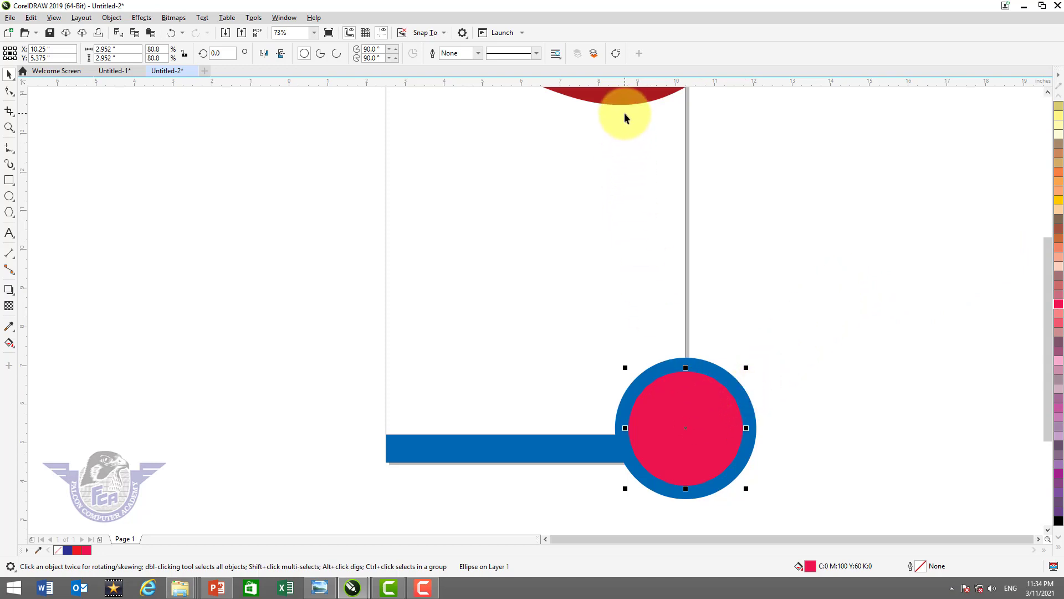
Copy the header wave's dark red fill onto the inner circle.
scroll(642, 120, down, 1)
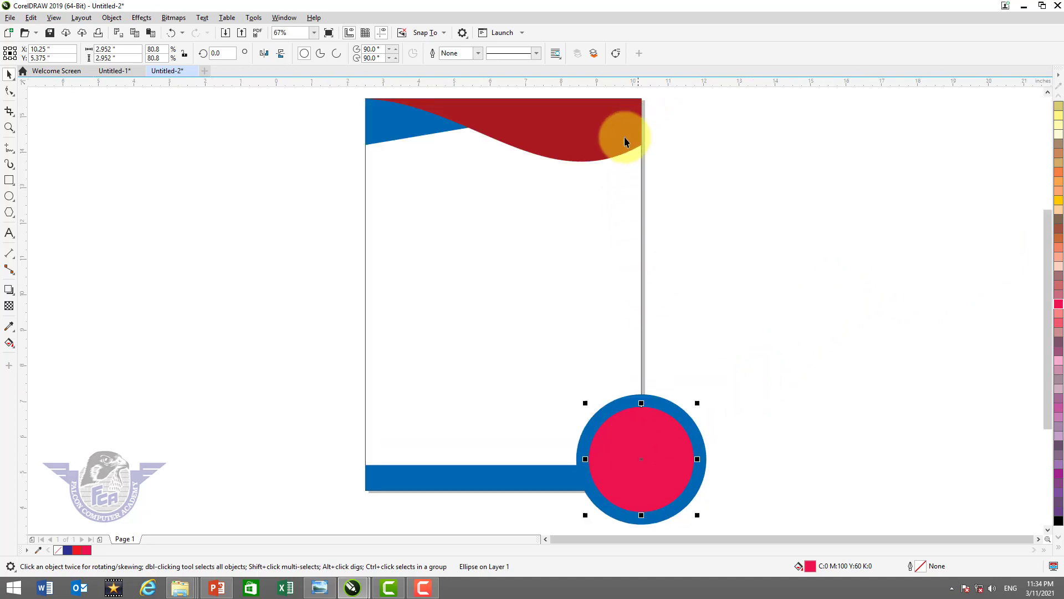
drag(569, 130, 617, 447)
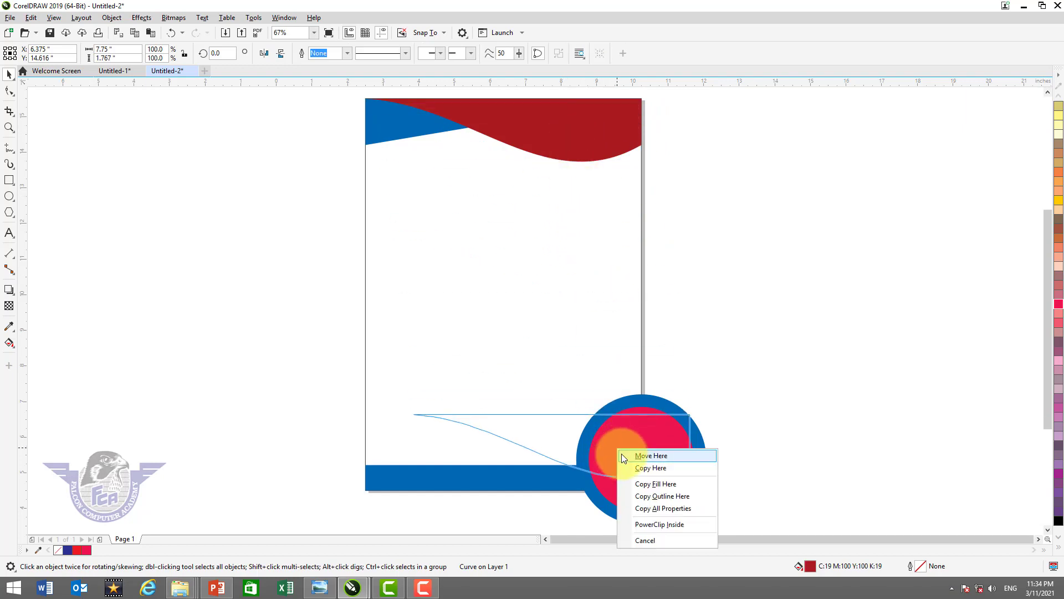
click(655, 483)
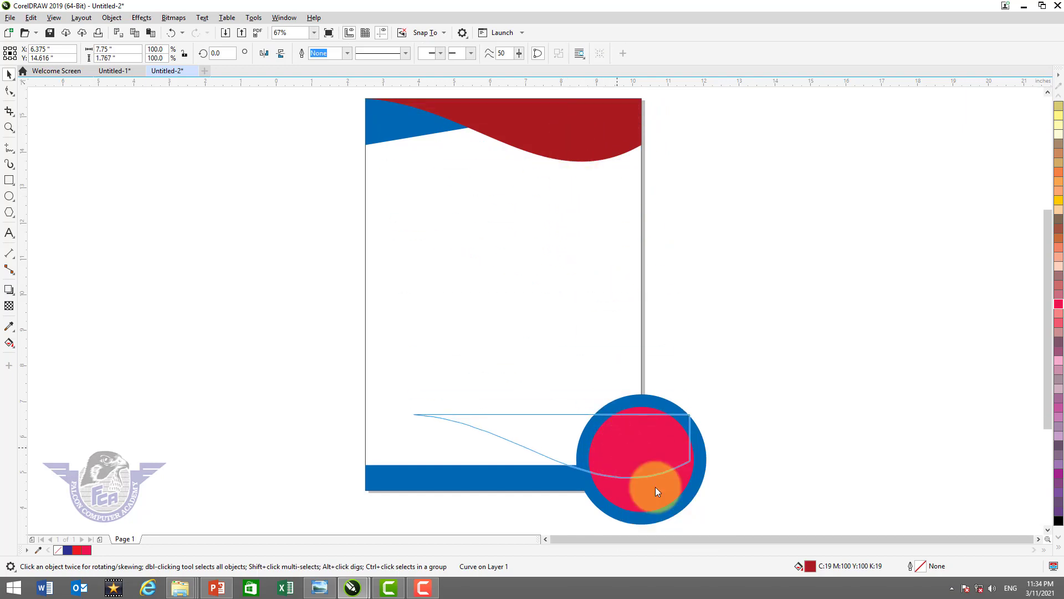
click(667, 444)
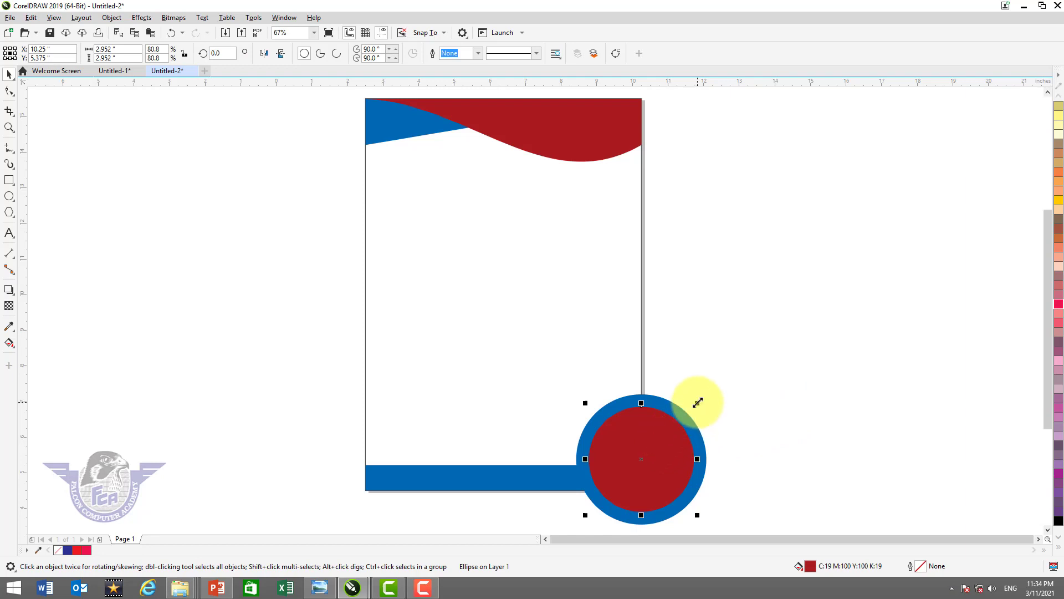
Make a concentric copy of the dark red circle scaled down to about 2.27 inches and fill it with white.
drag(698, 403, 689, 413)
right_click(689, 413)
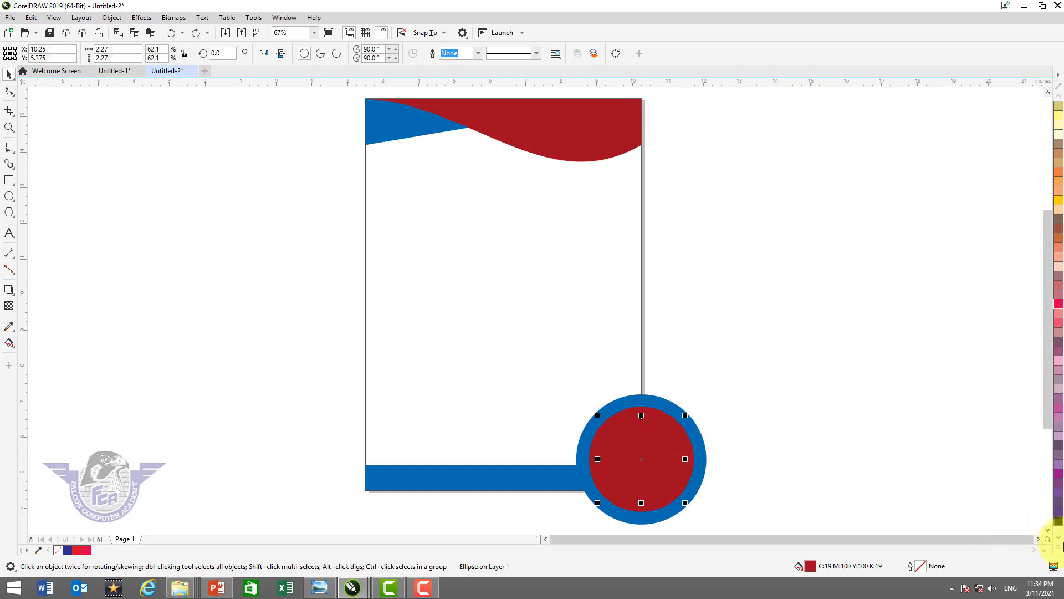
click(1060, 547)
click(1022, 226)
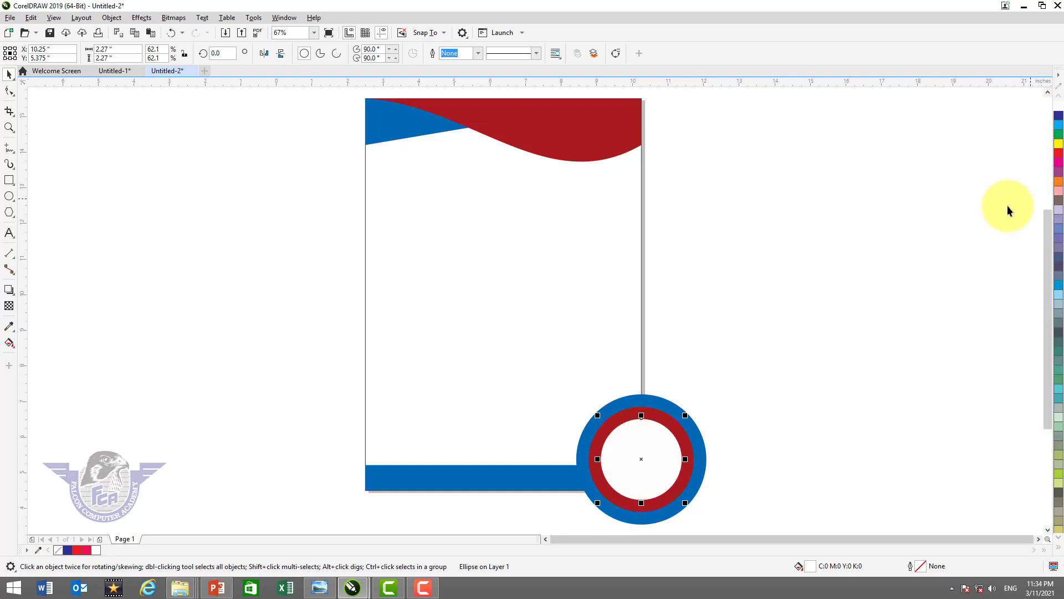
Select the three concentric circles at the footer's right end and group them.
click(771, 287)
drag(582, 526, 528, 501)
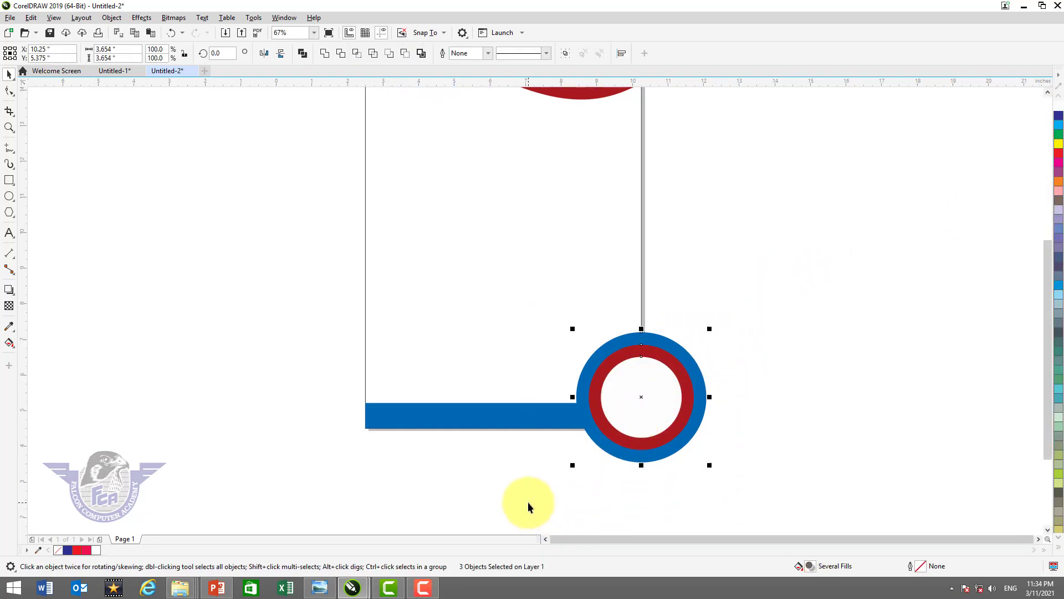
key(ctrl+g)
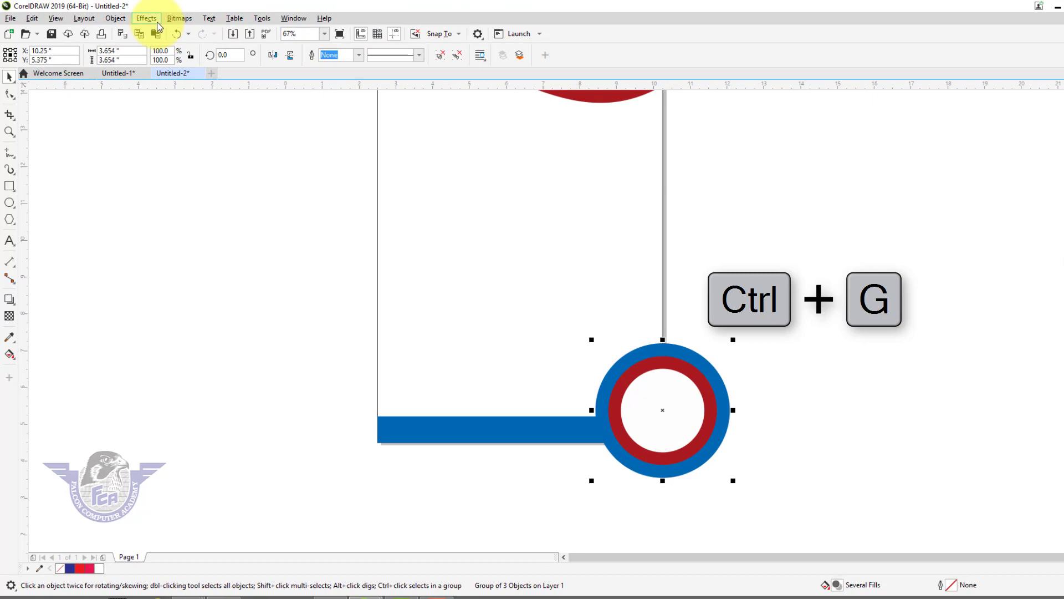
PowerClip the circle group inside the page-sized rectangle so it is cropped at the page edges.
click(120, 18)
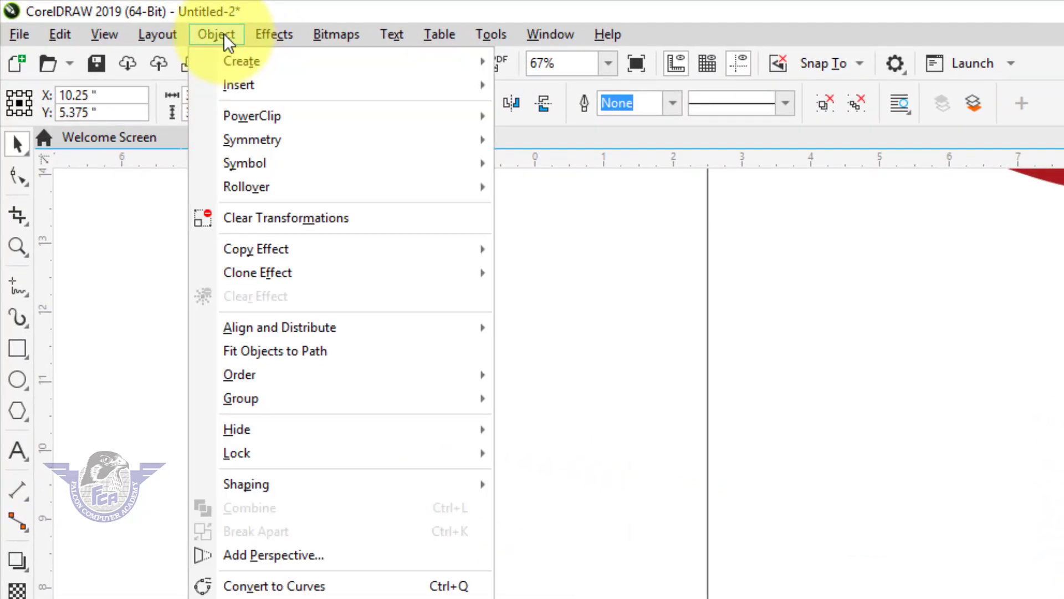
mouse_move(251, 113)
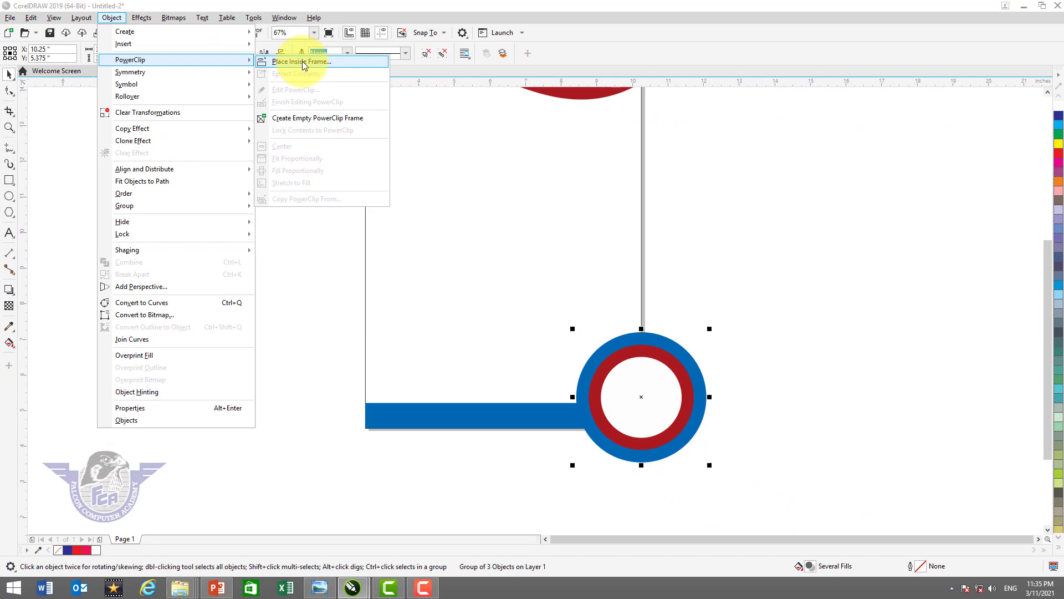
click(302, 61)
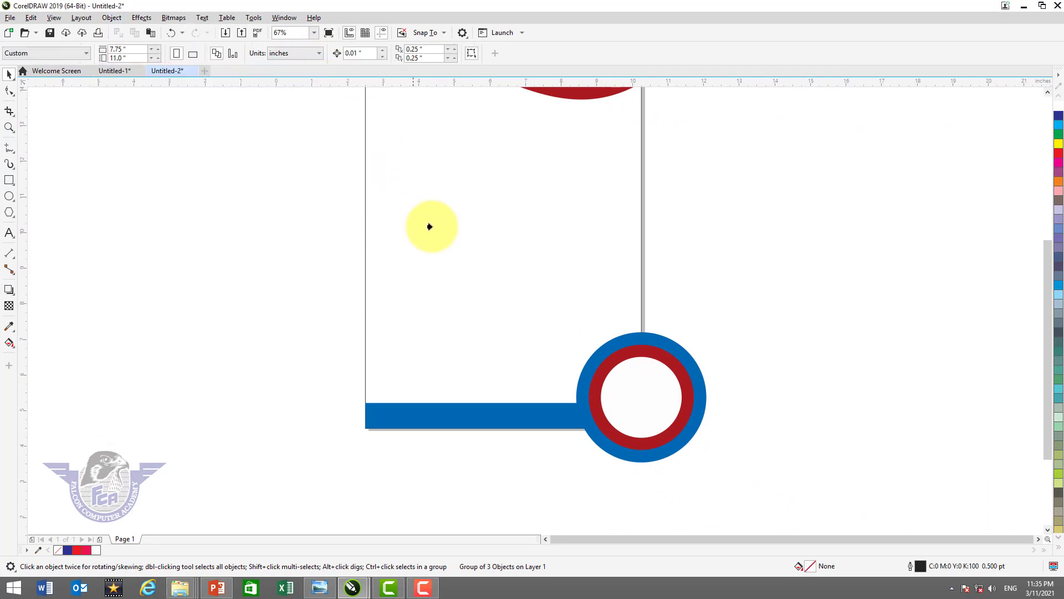
click(551, 353)
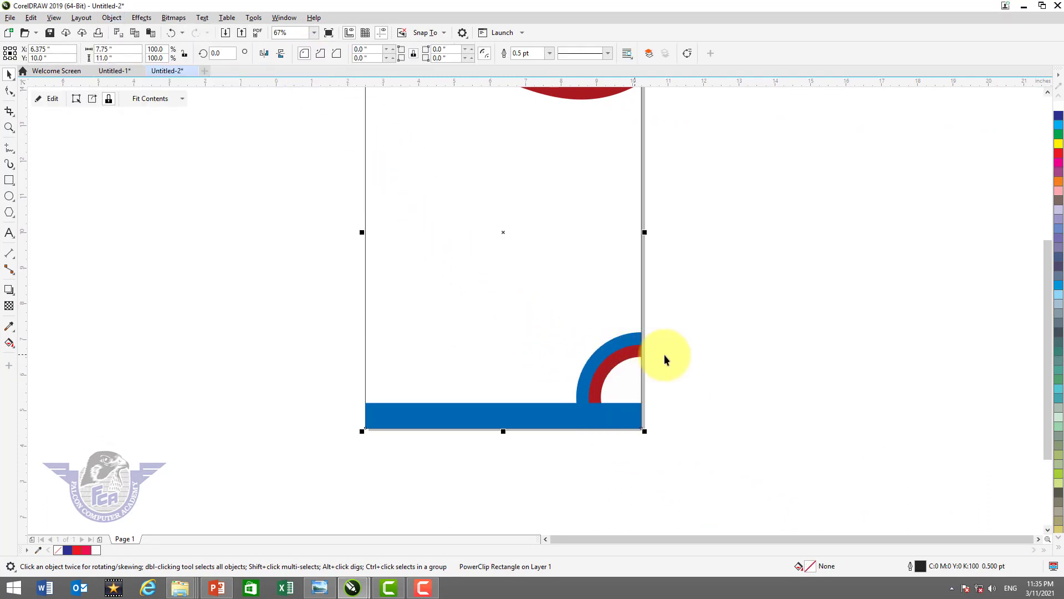
click(691, 362)
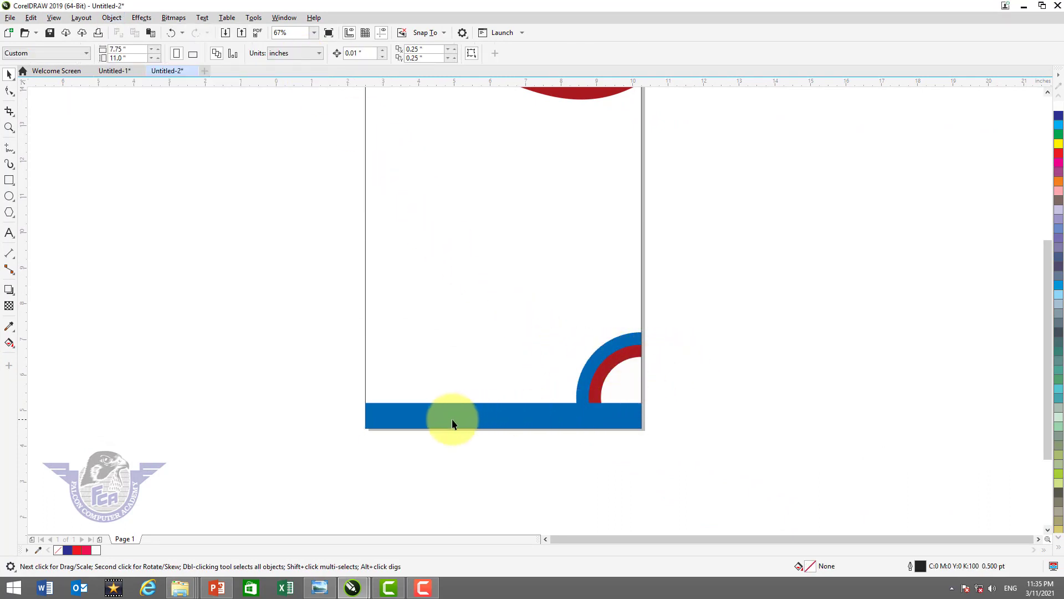
Send the blue footer strip to the back of the layer, behind the circles.
click(397, 418)
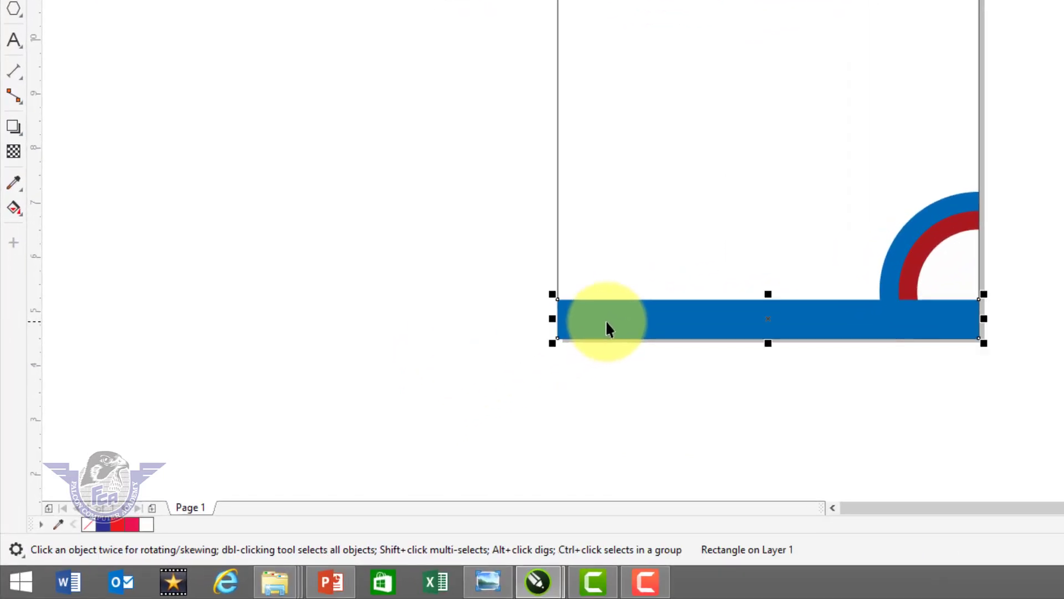
key(shift+Page_Down)
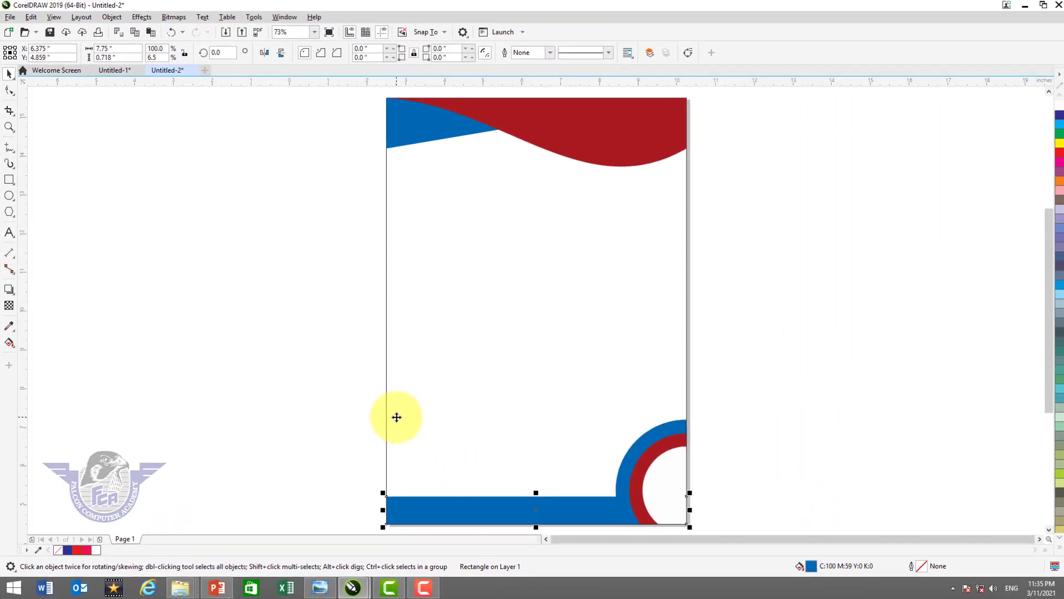
key(F4)
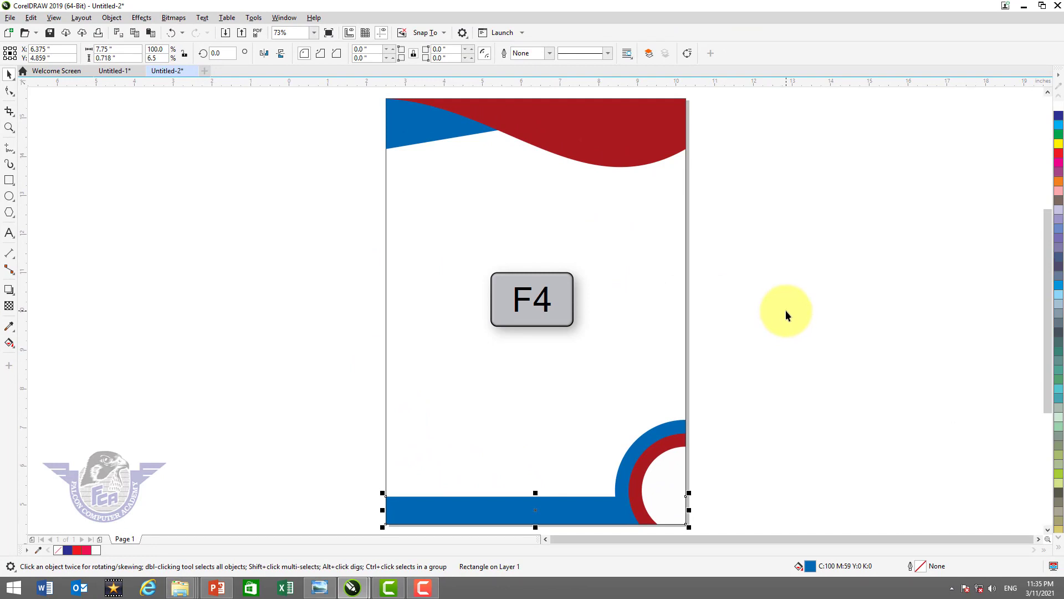
click(802, 262)
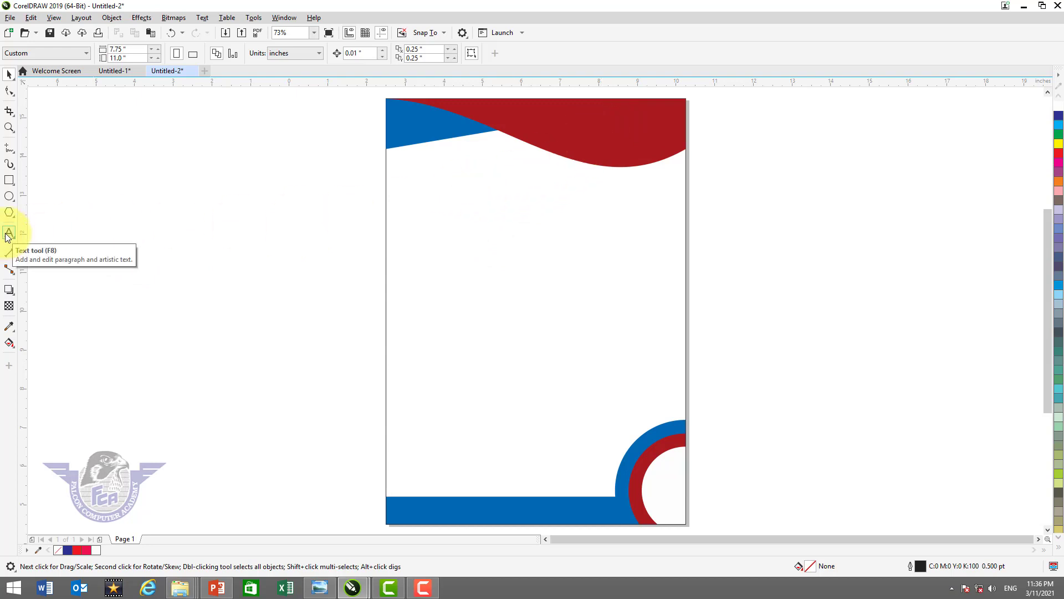
Add the artistic text "Modern Book Center" and move it onto the header's dark red wave.
click(8, 234)
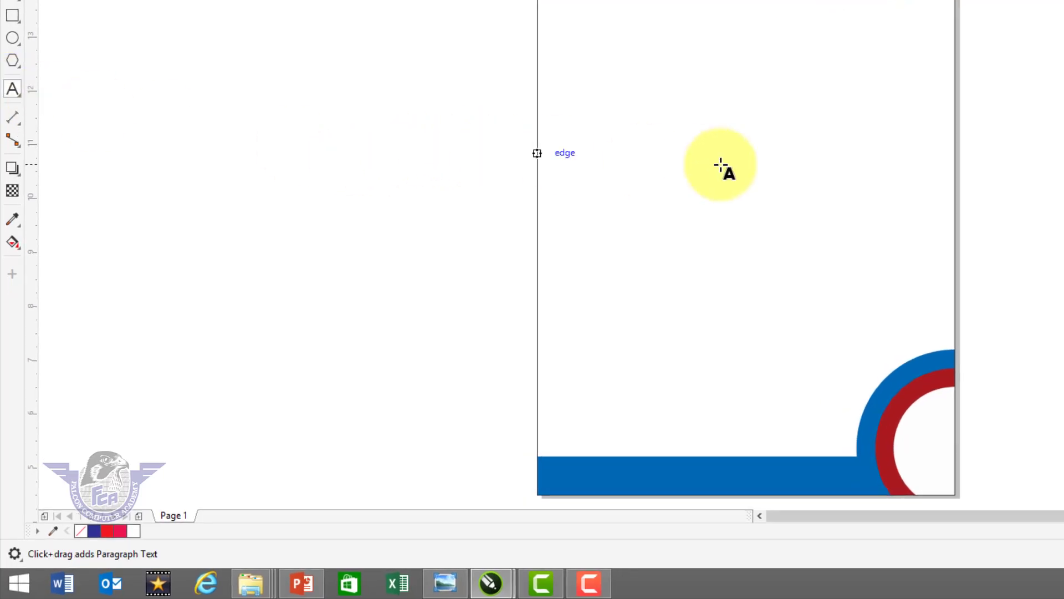
click(627, 169)
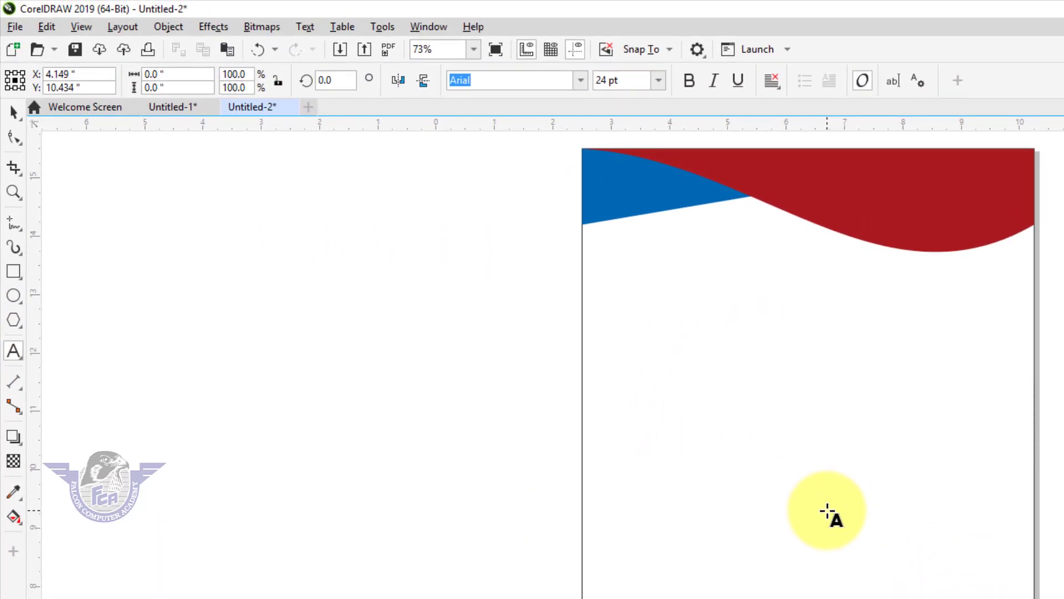
text(Mo)
key(BackSpace)
key(BackSpace)
text(dern Bo)
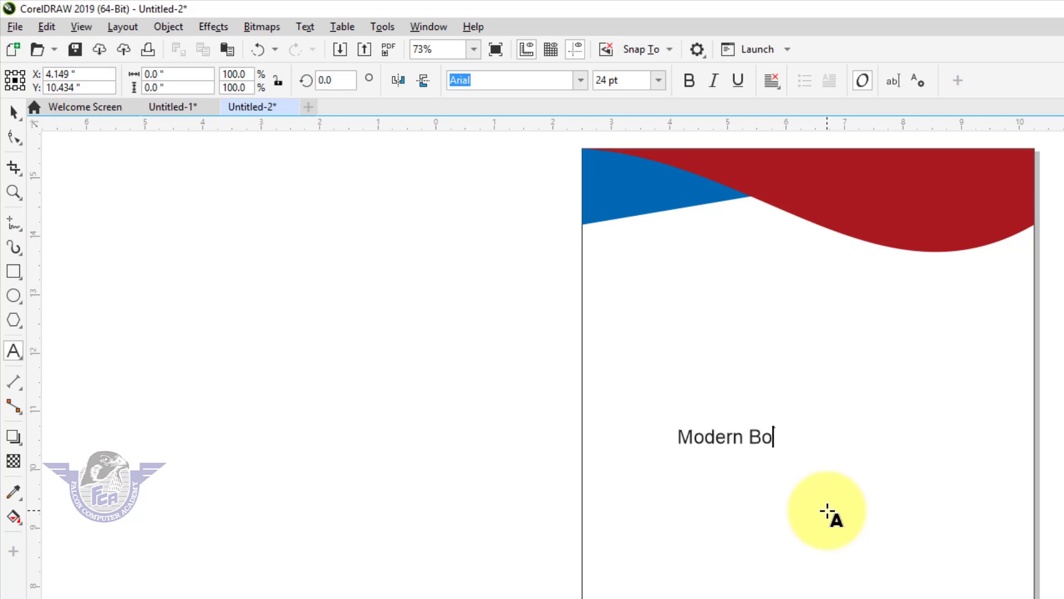
text(ok Center)
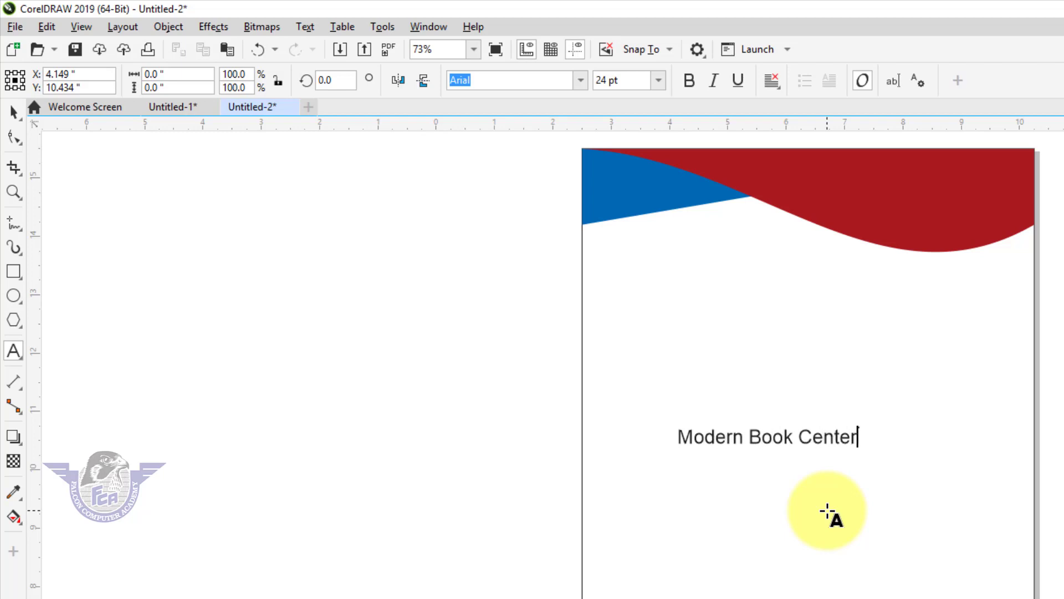
click(12, 112)
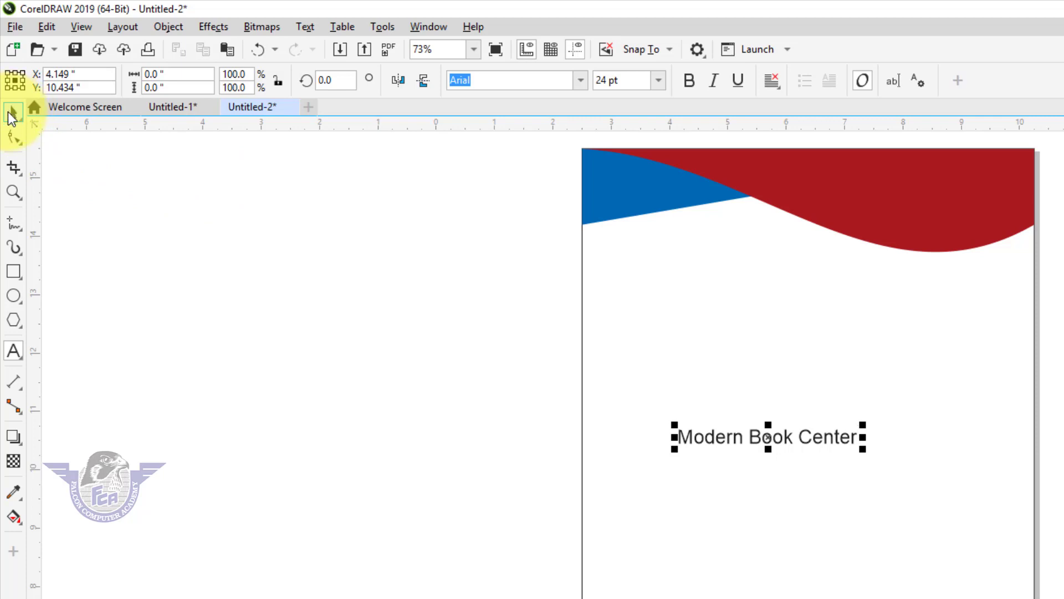
drag(771, 436, 882, 184)
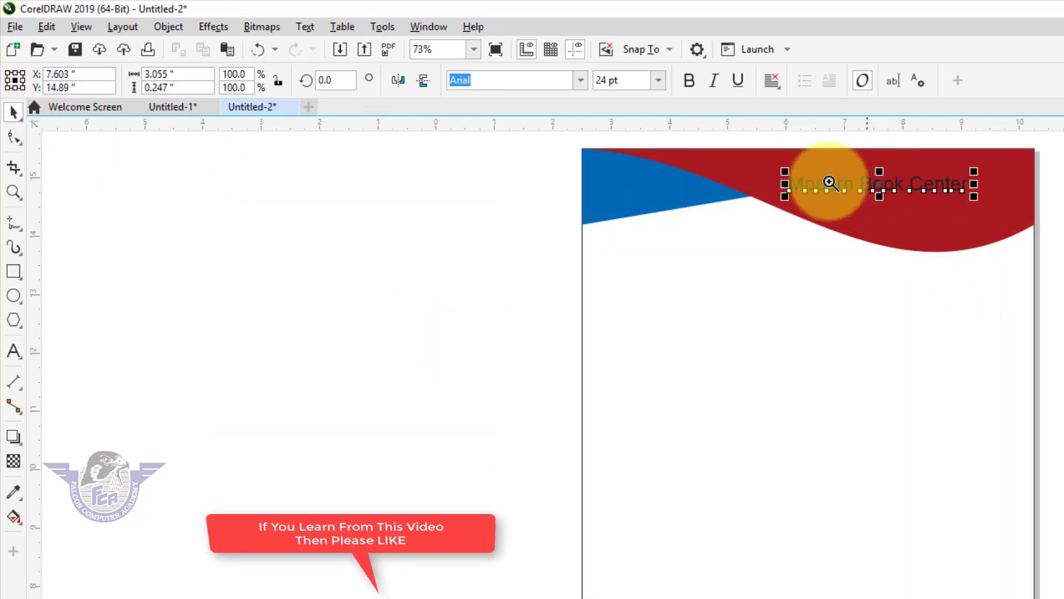
Set the title's font to Coluna Rounded and enlarge it to about 45 pt, roughly 3.98 inches wide.
key(z)
drag(670, 131, 1063, 287)
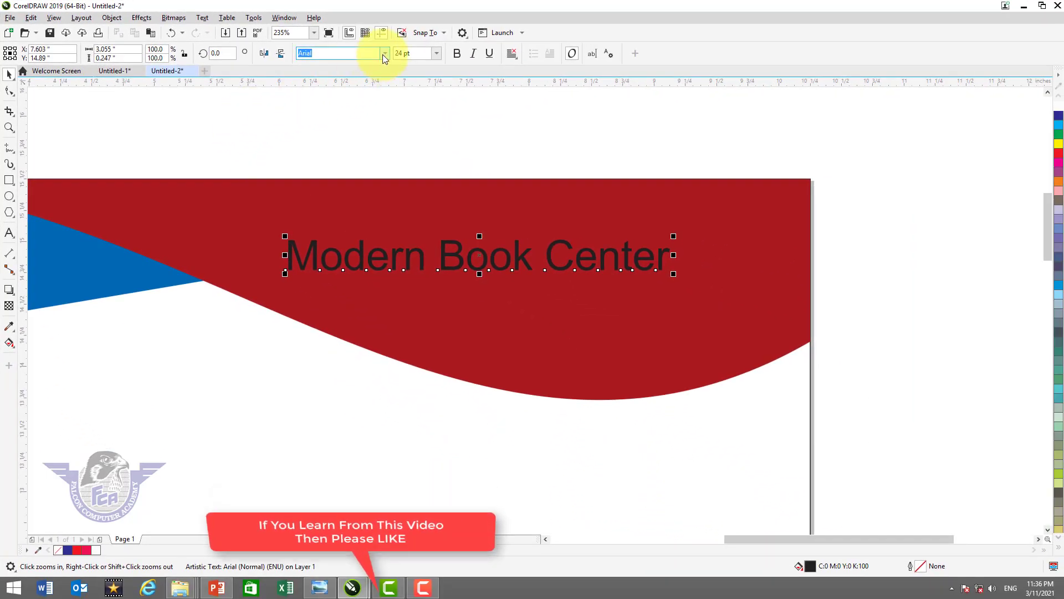
click(385, 53)
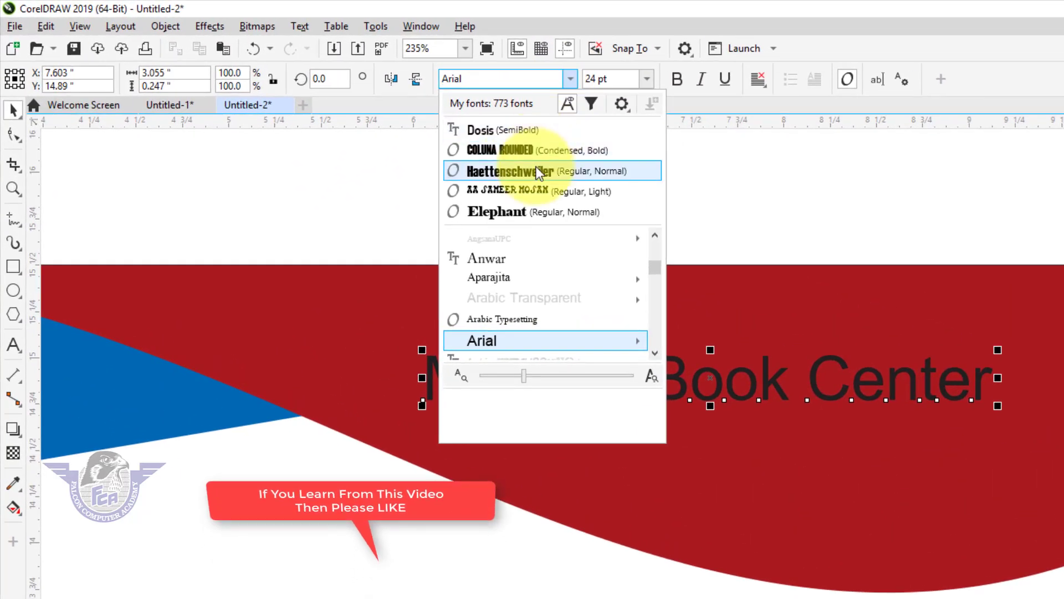
click(539, 155)
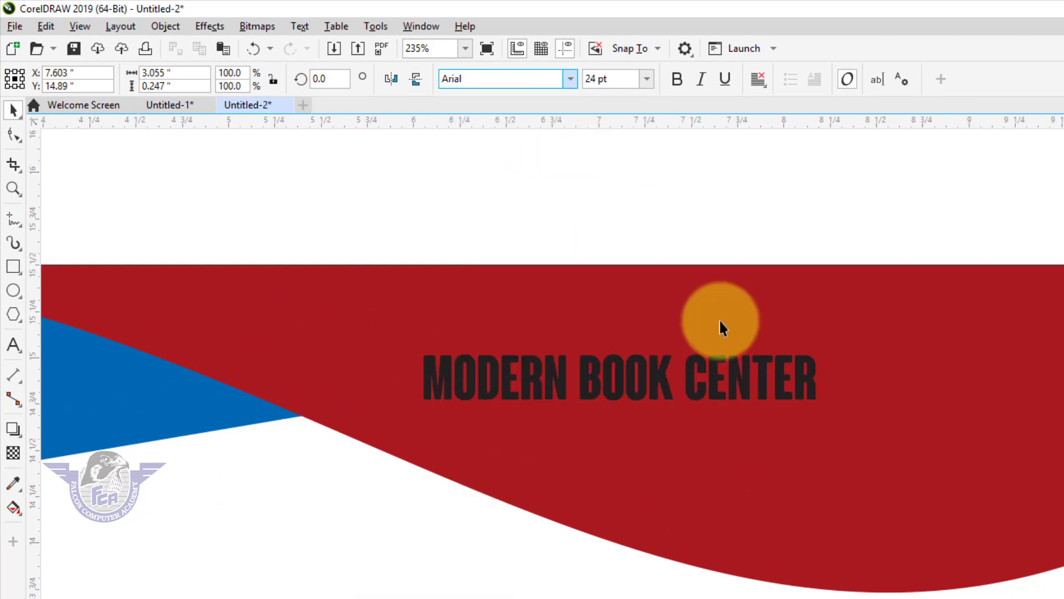
drag(826, 358, 1039, 286)
drag(931, 257, 1047, 274)
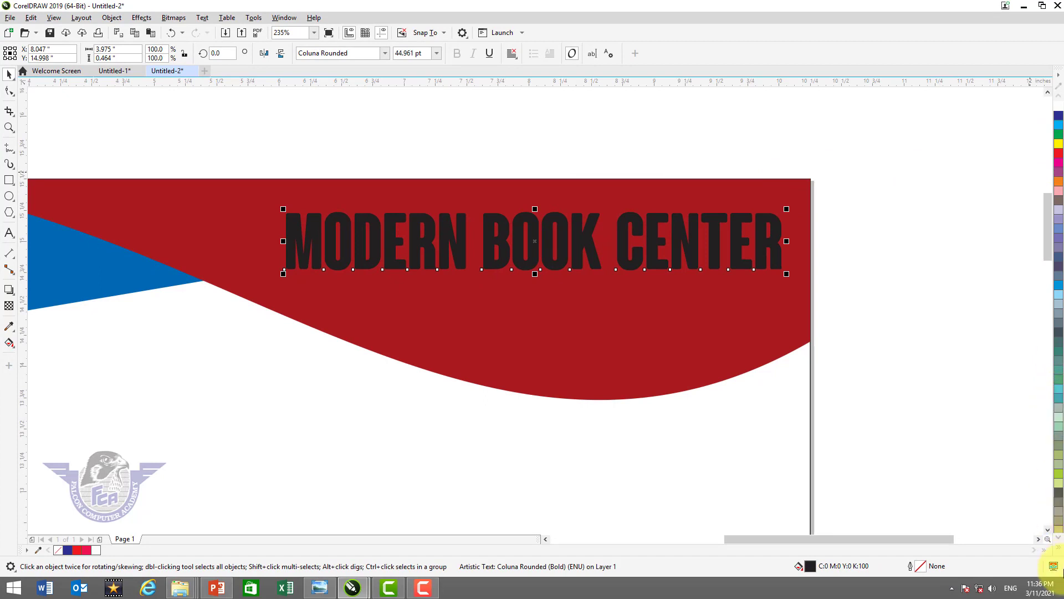
Fill the title with white and move it slightly up within the dark red wave.
click(1059, 548)
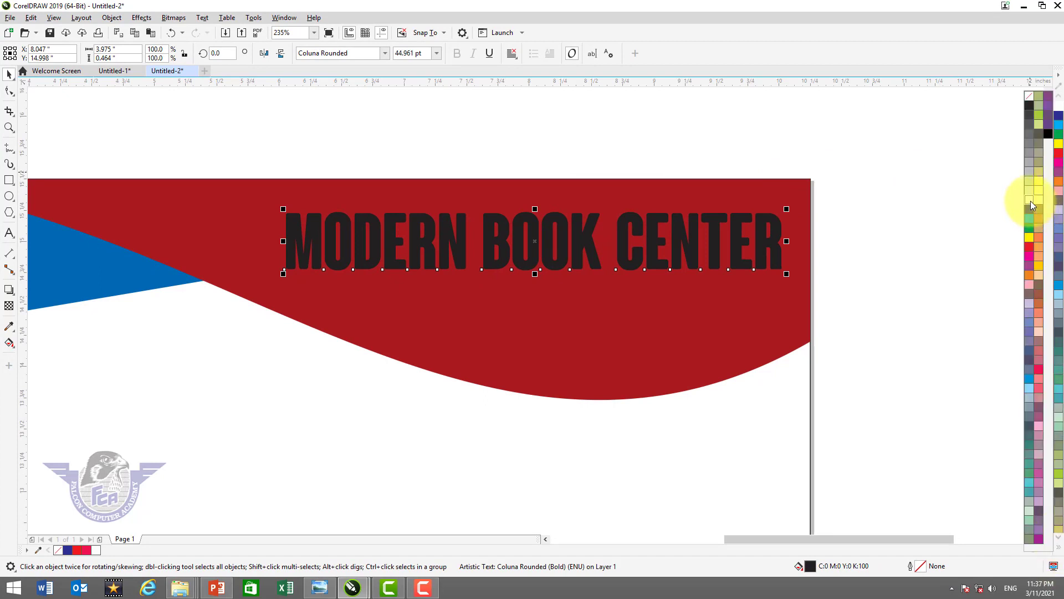
click(1030, 201)
drag(517, 248, 514, 238)
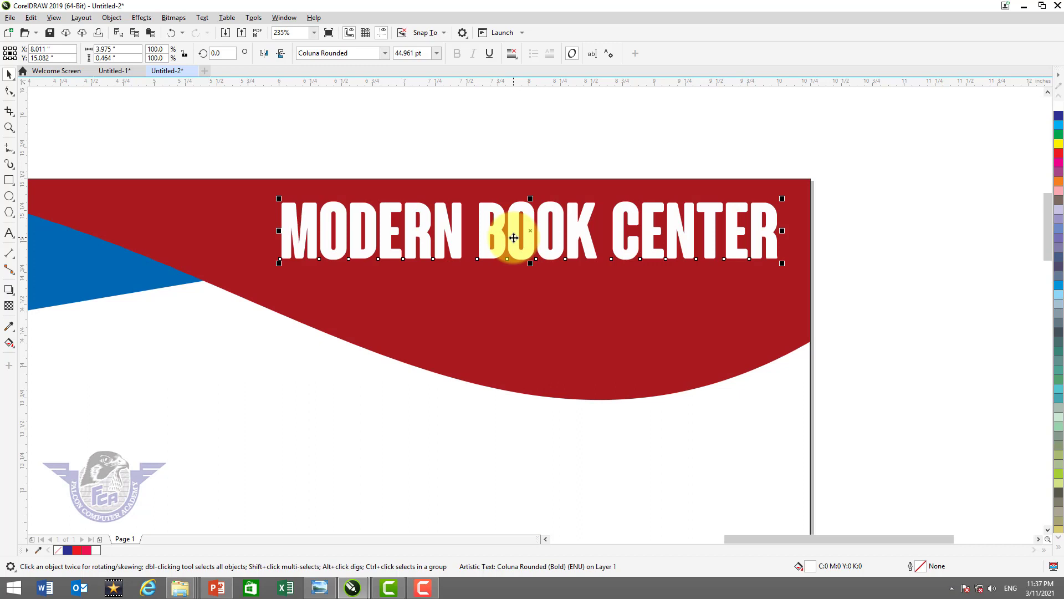
click(9, 234)
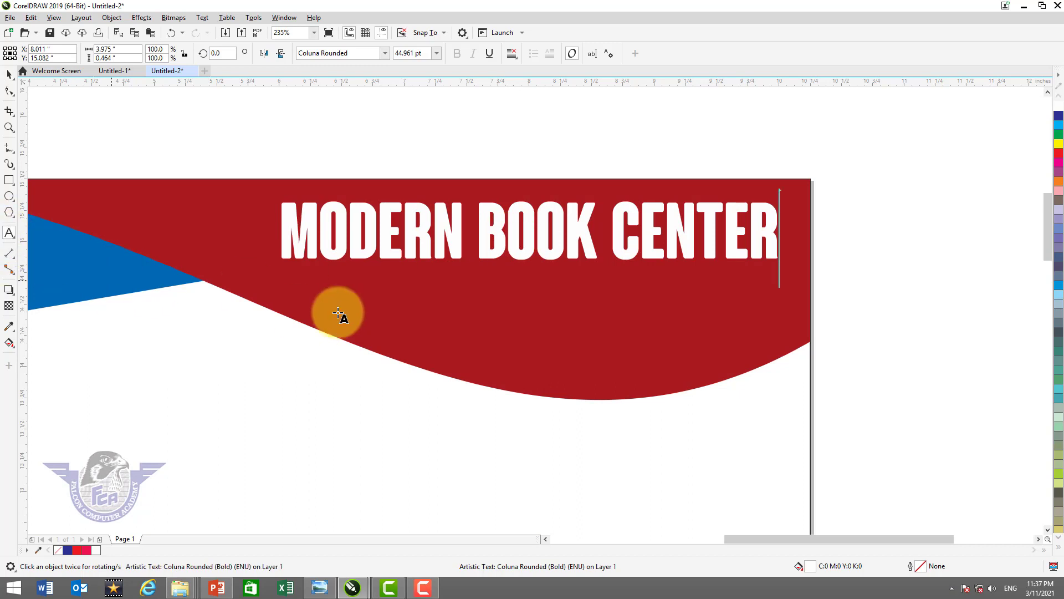
click(363, 320)
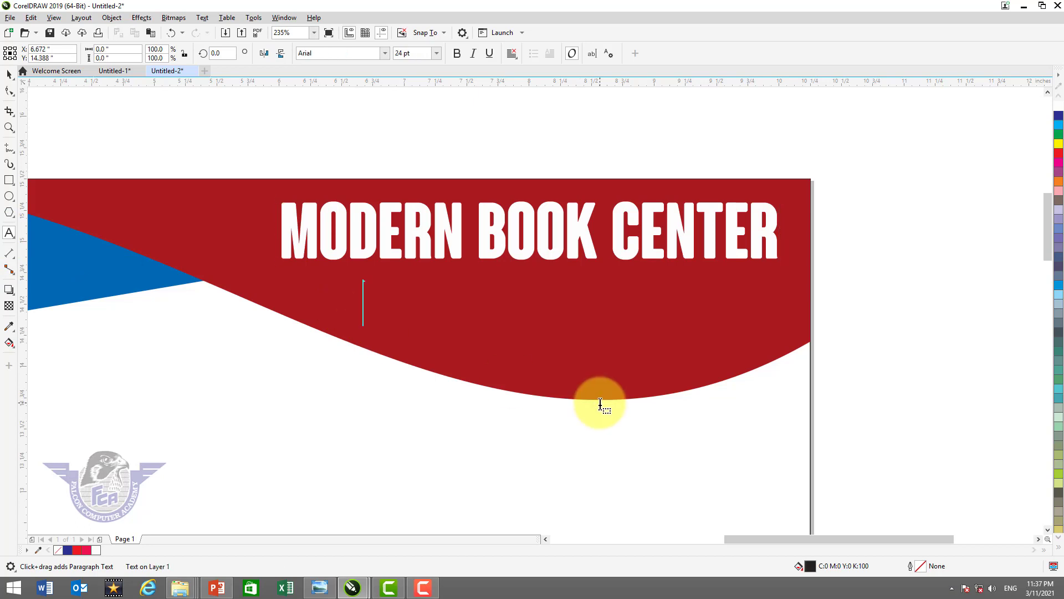
text(www.)
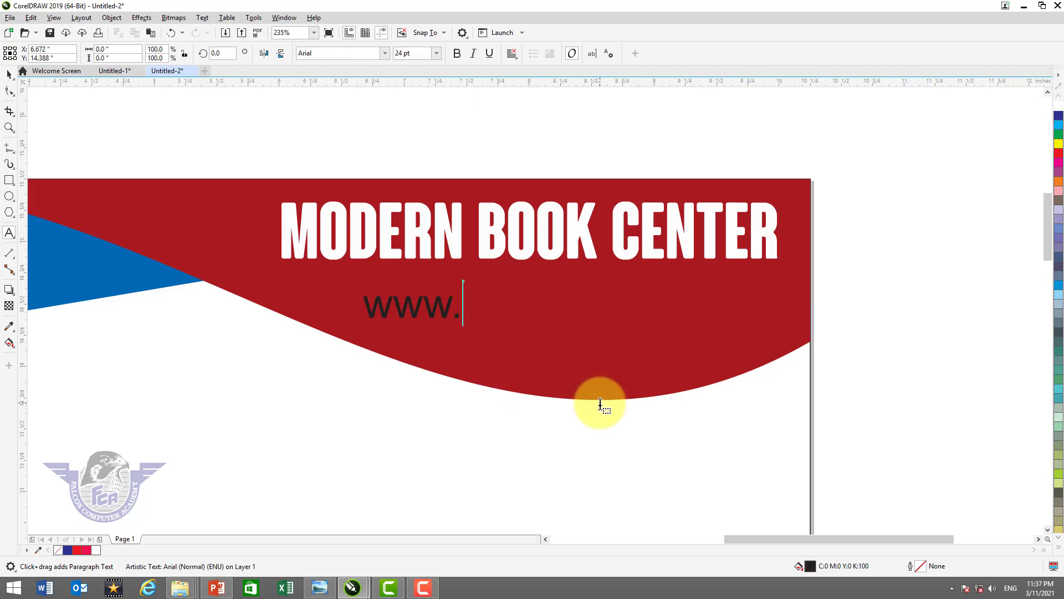
text(mo)
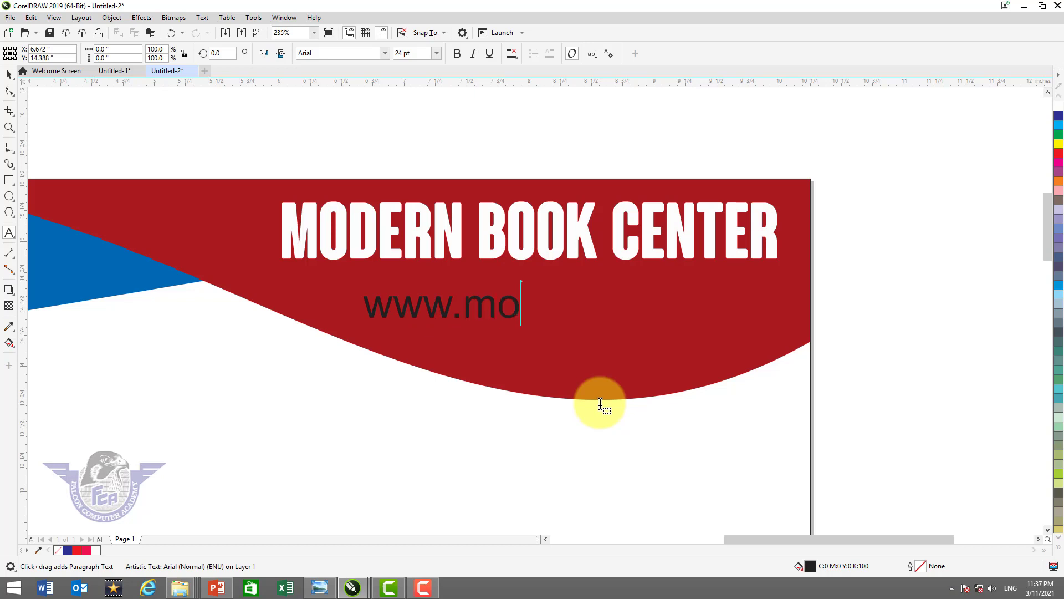
text(dernboo)
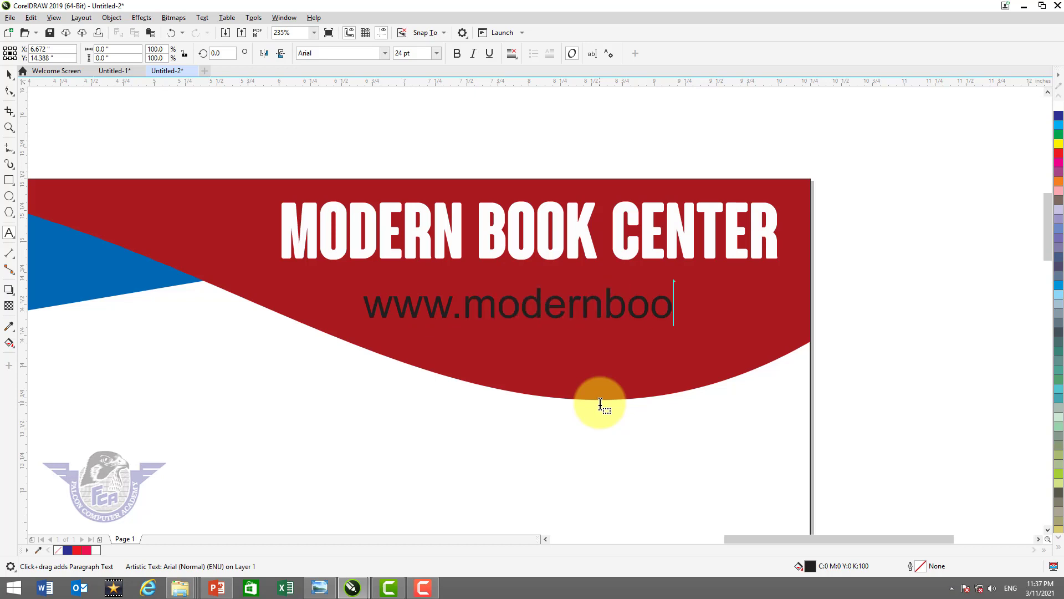
text(kryk.com)
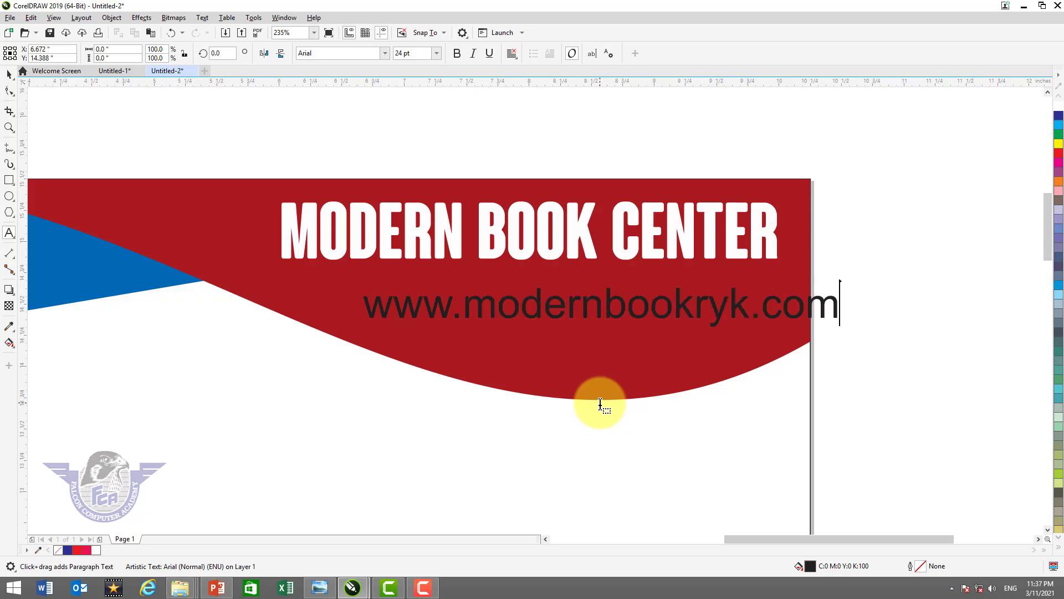
key(Escape)
click(9, 74)
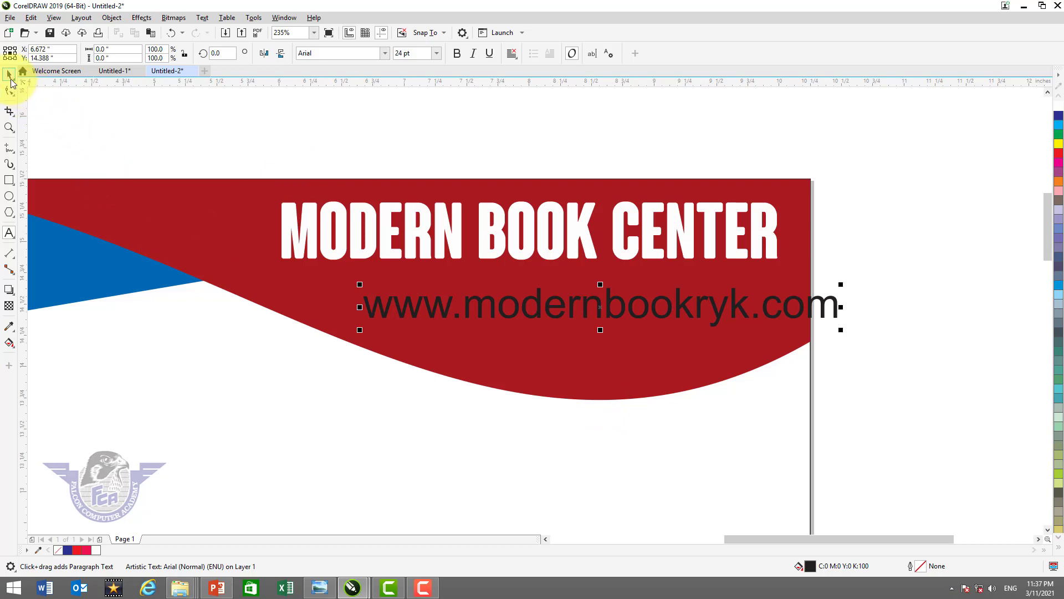
Make the web address bold, set its size to 14 pt and fill it with white.
click(436, 53)
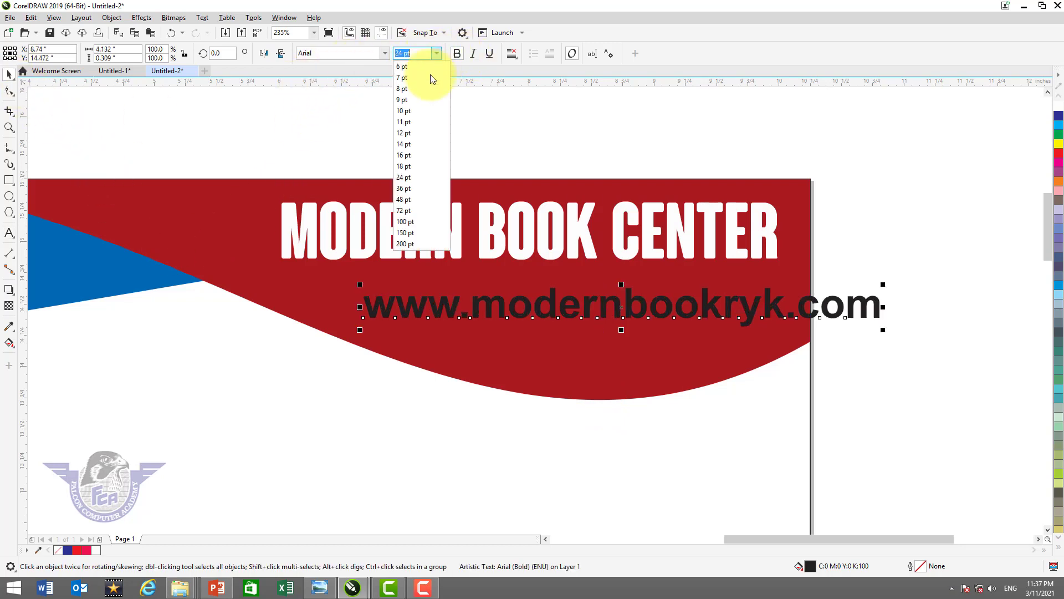
click(411, 144)
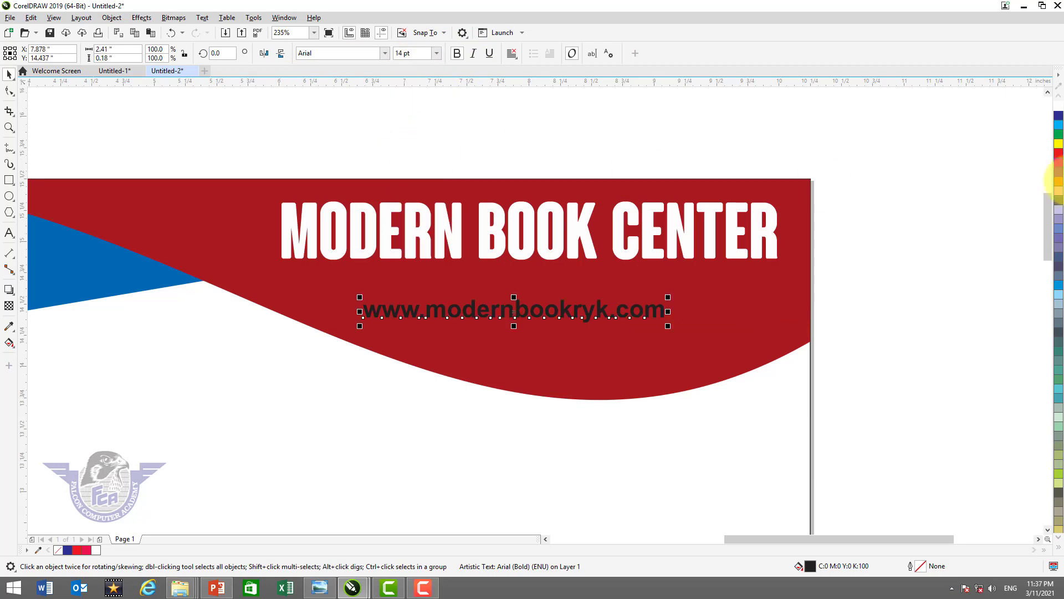
click(1058, 549)
click(1028, 201)
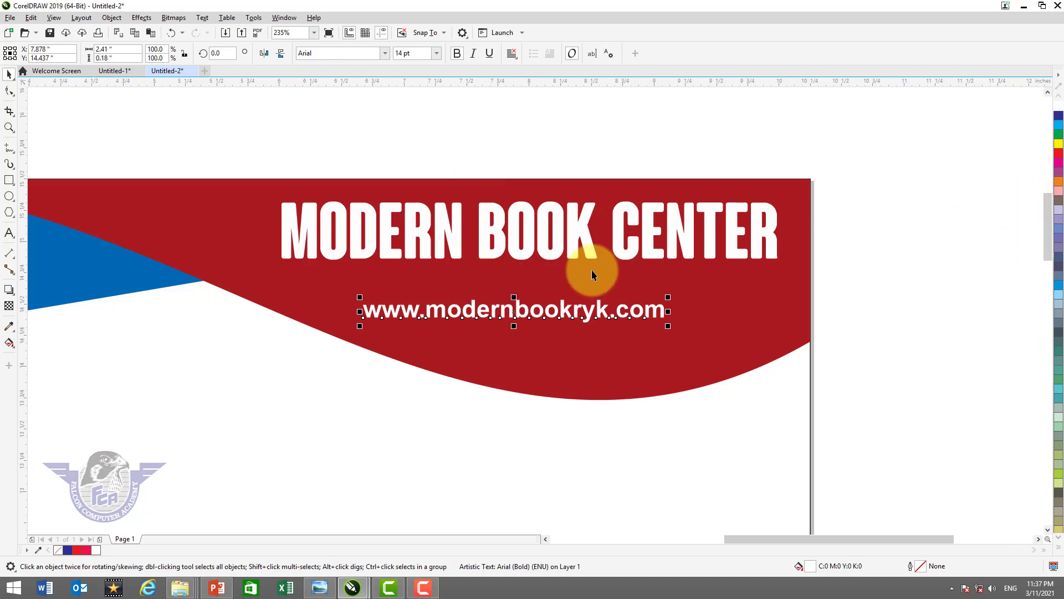
Center the web address horizontally under the title and move it up close beneath the title.
key(shift)
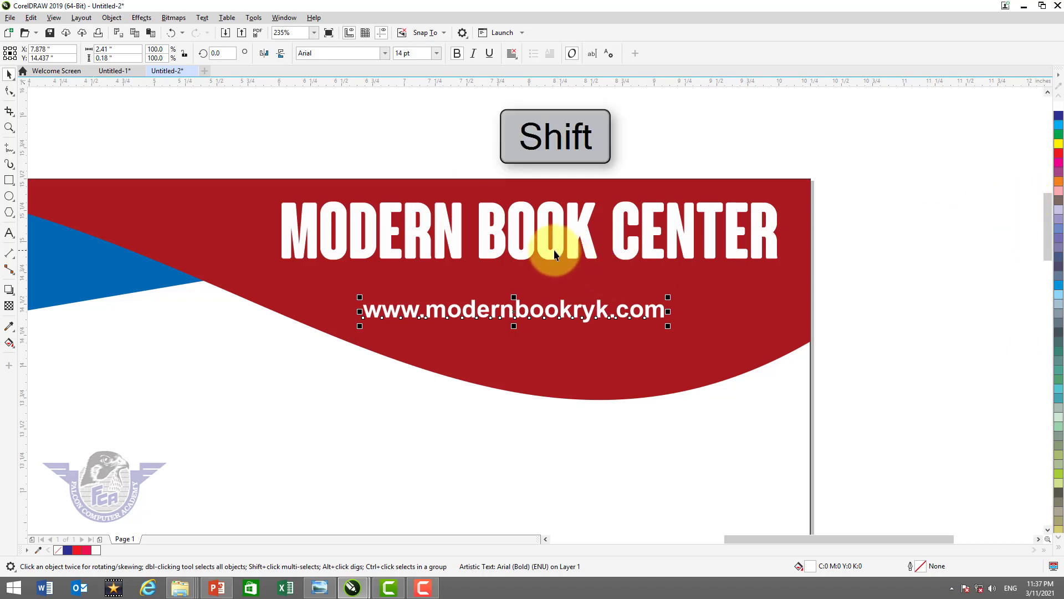
shift+click(550, 252)
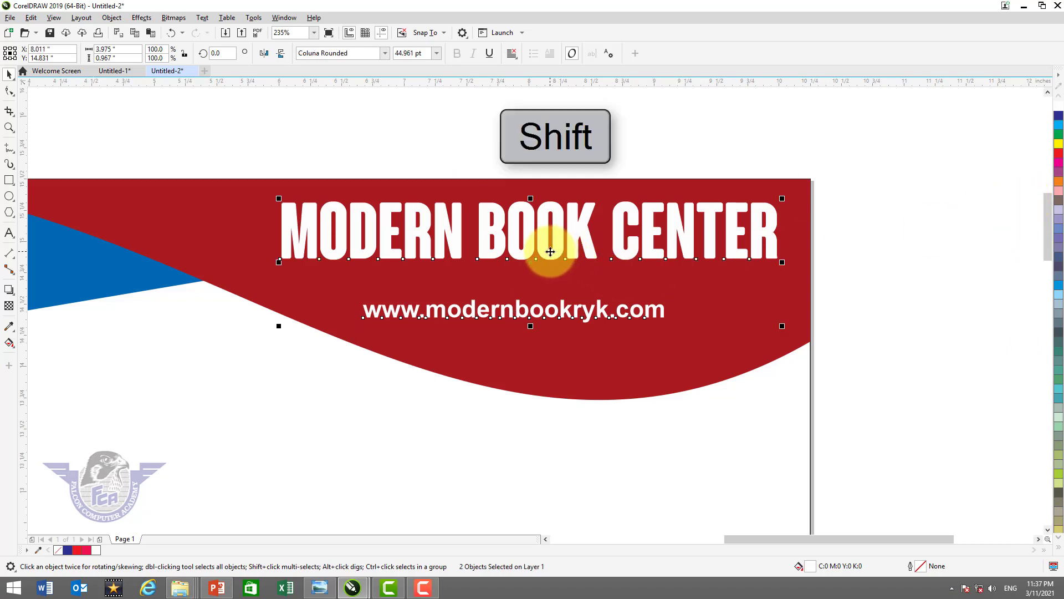
key(c)
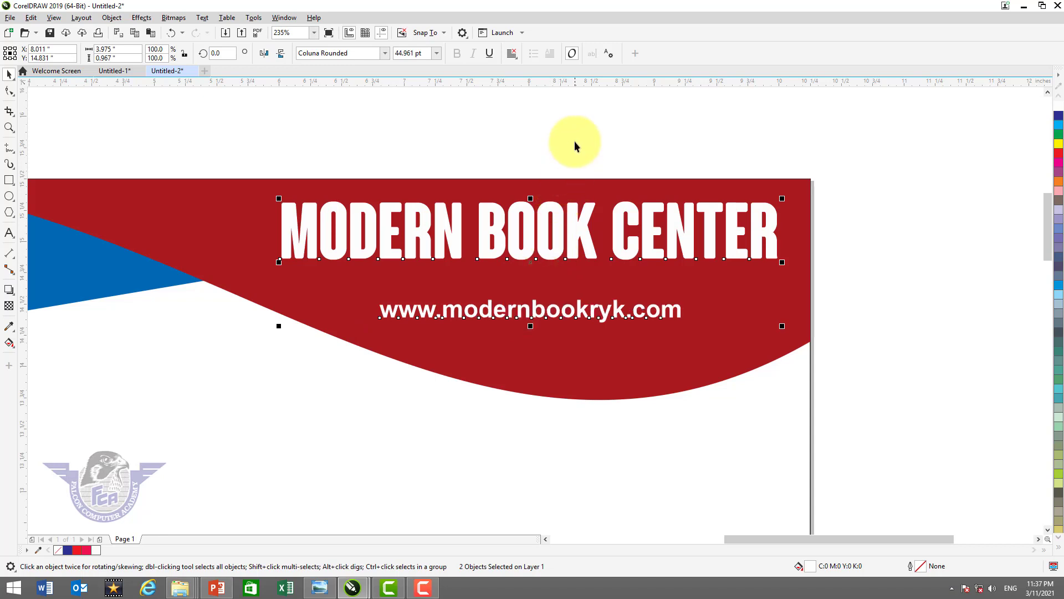
click(572, 143)
drag(536, 318, 537, 290)
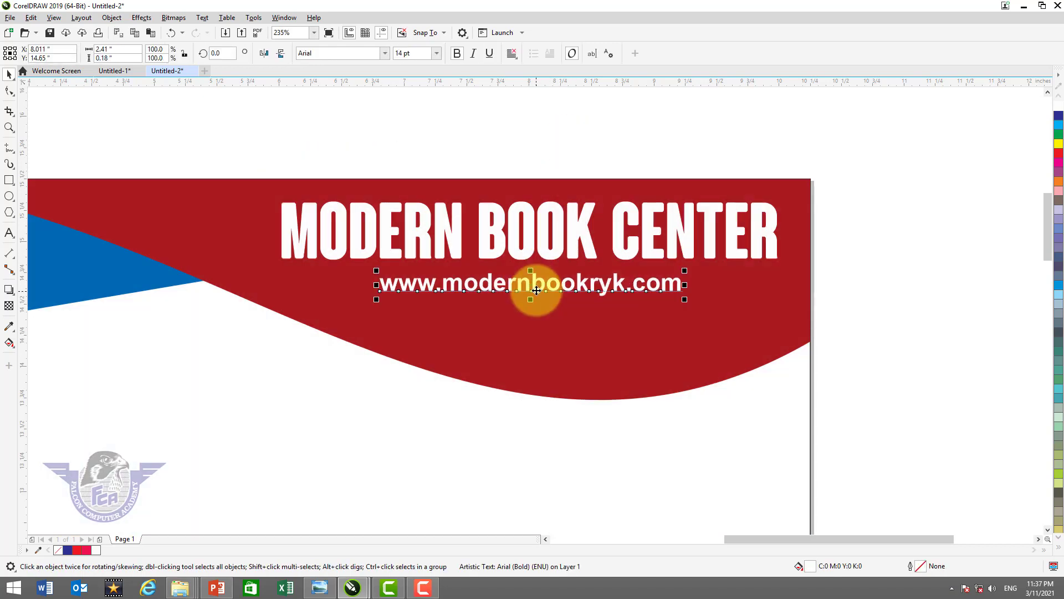
key(shift+F4)
click(752, 178)
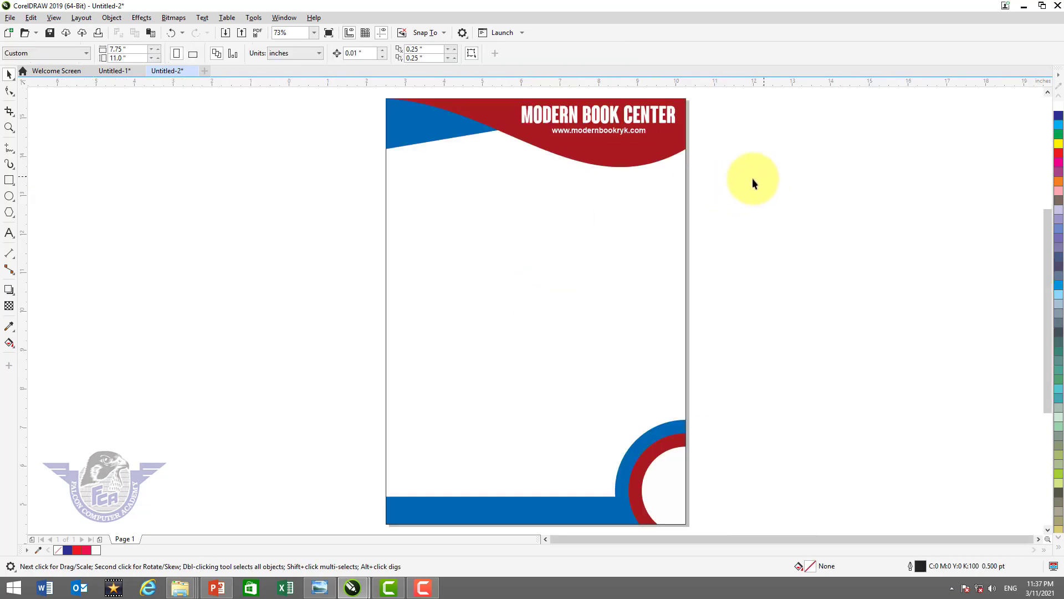
Place a copy of the web address on the blue shape of the header.
drag(610, 131, 445, 133)
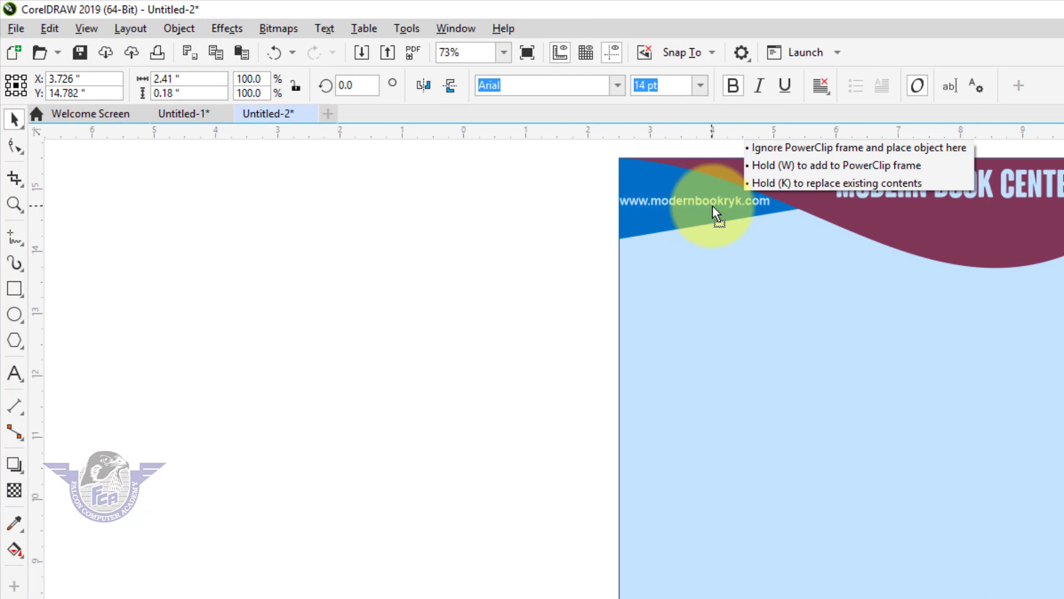
drag(715, 212, 714, 205)
drag(566, 167, 800, 249)
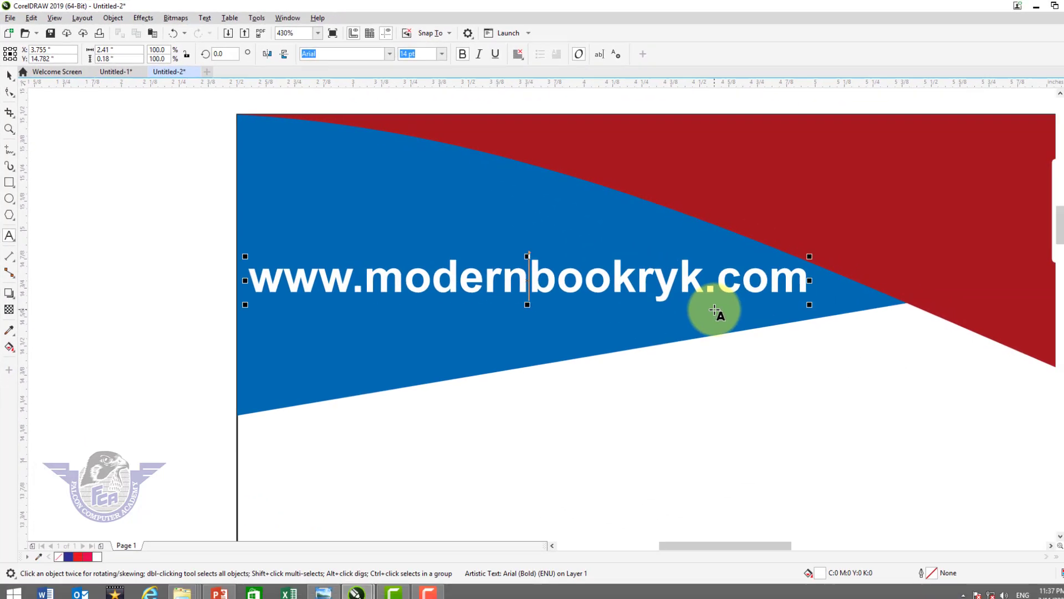
Replace the copied text with "Contact Us:" followed by two phone numbers on separate lines.
key(F8)
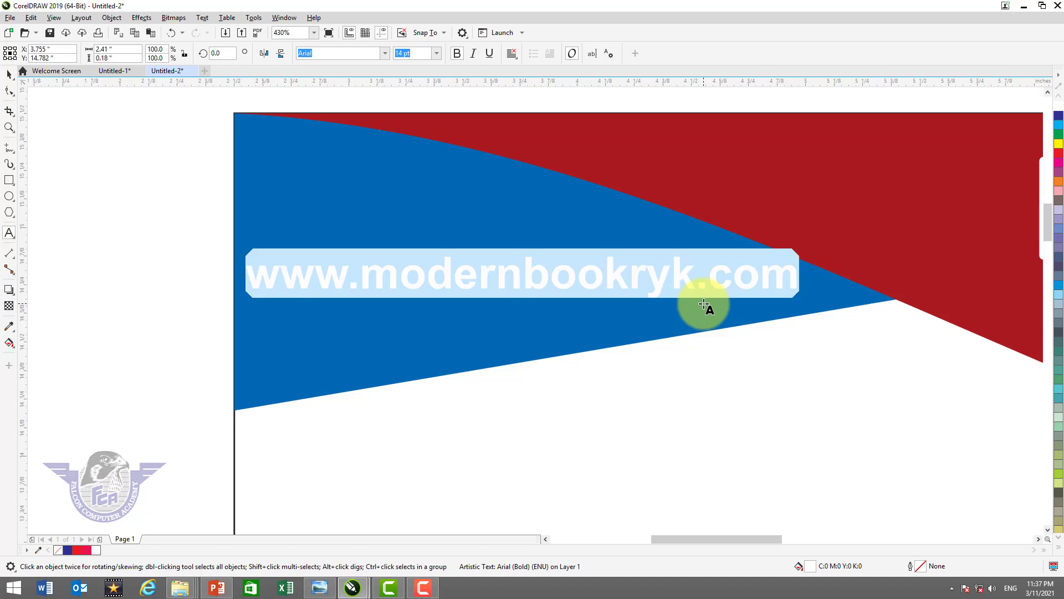
text(Contact )
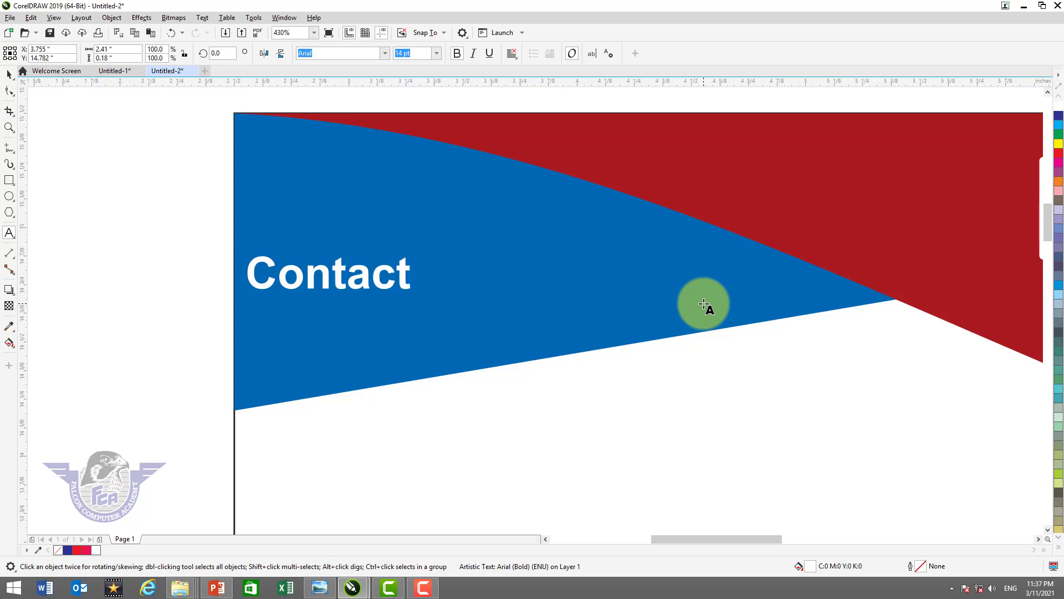
text(Us)
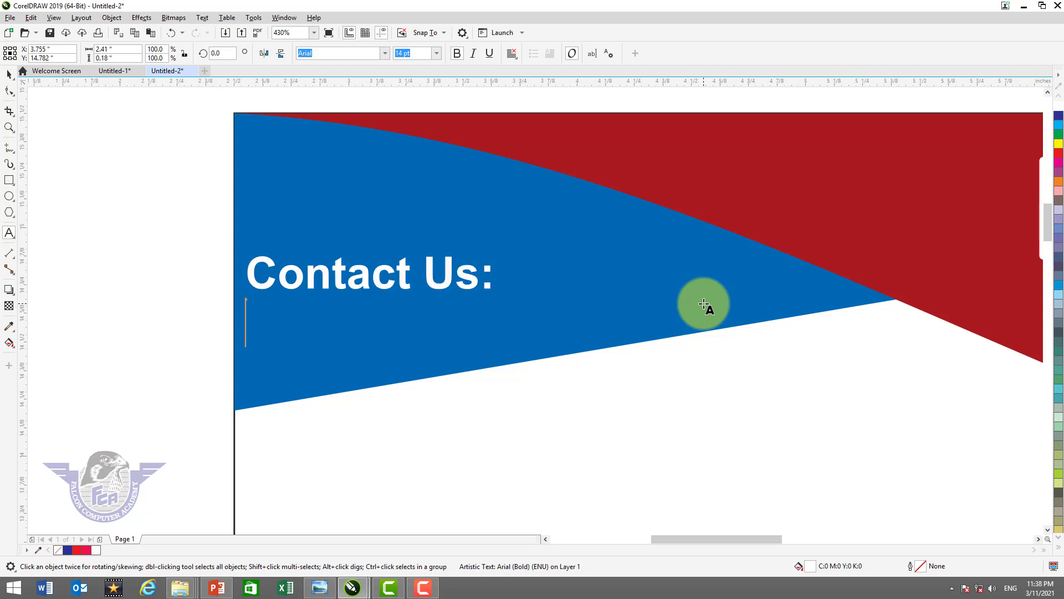
text(:)
key(Return)
text(0321-1)
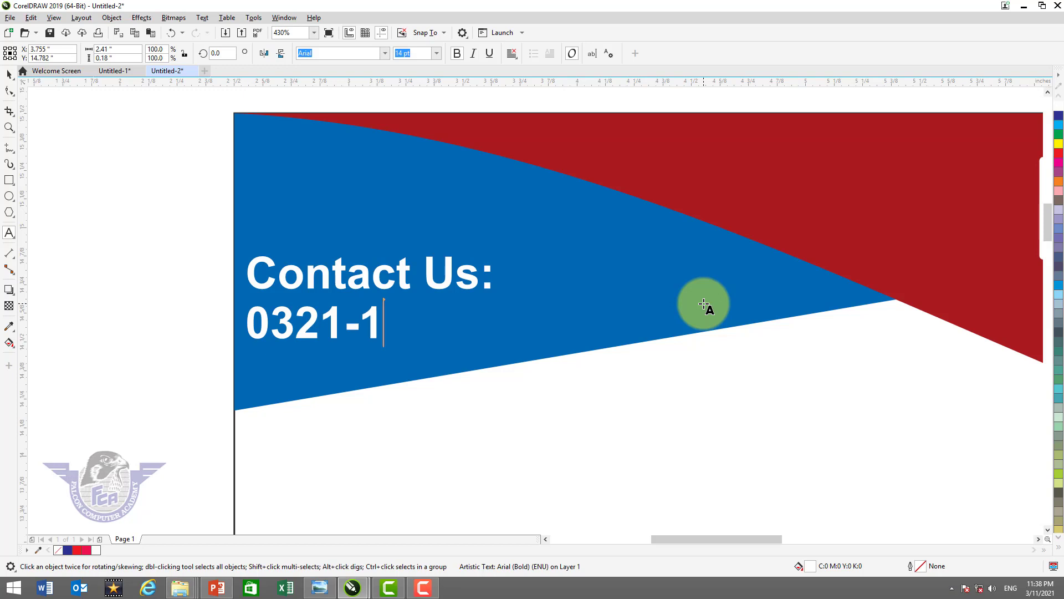
text(234567 )
text(0)
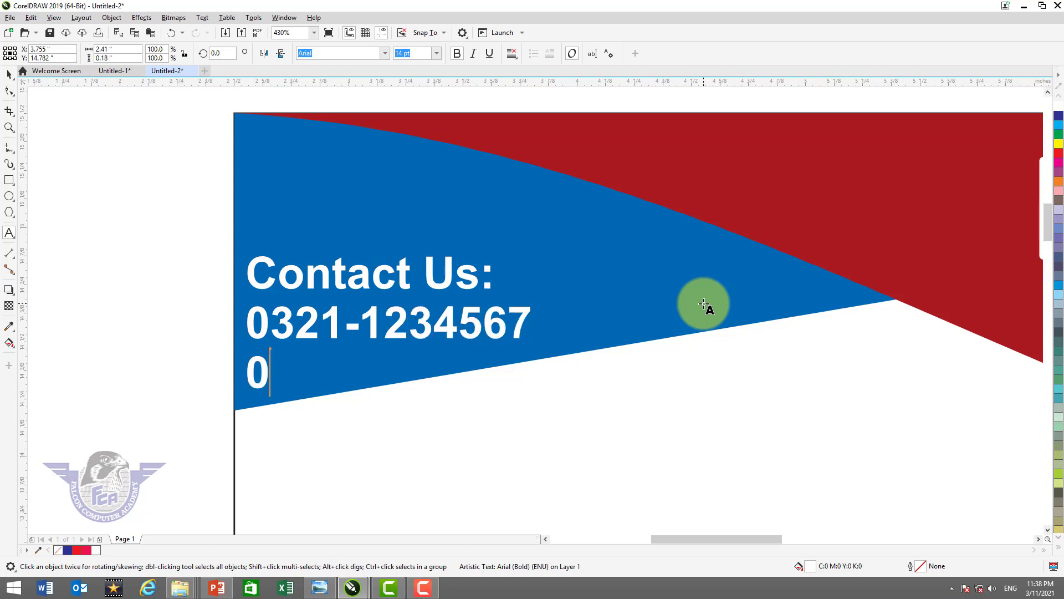
text(300-12)
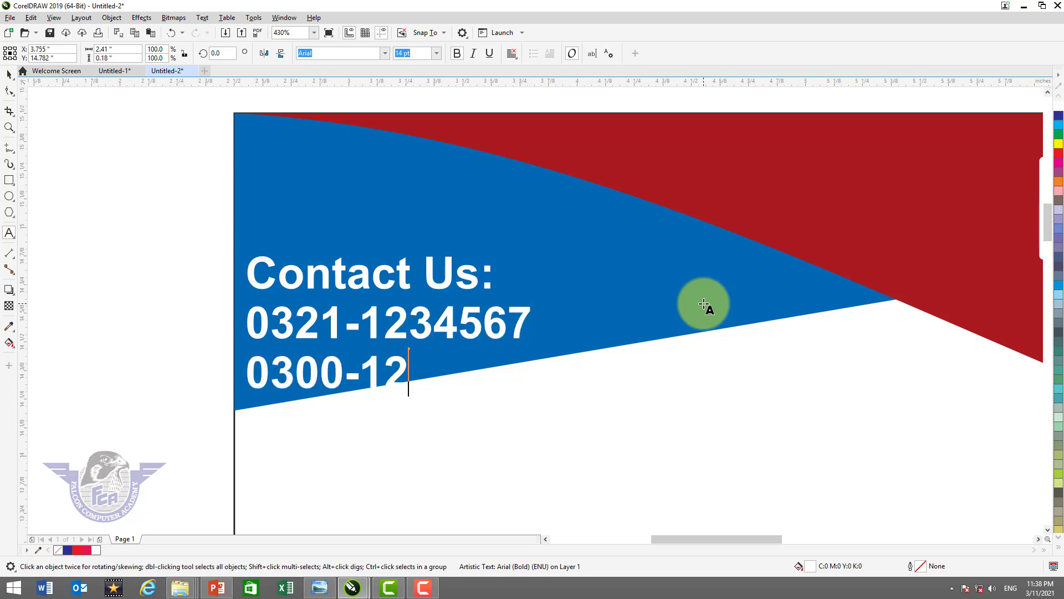
text(34567)
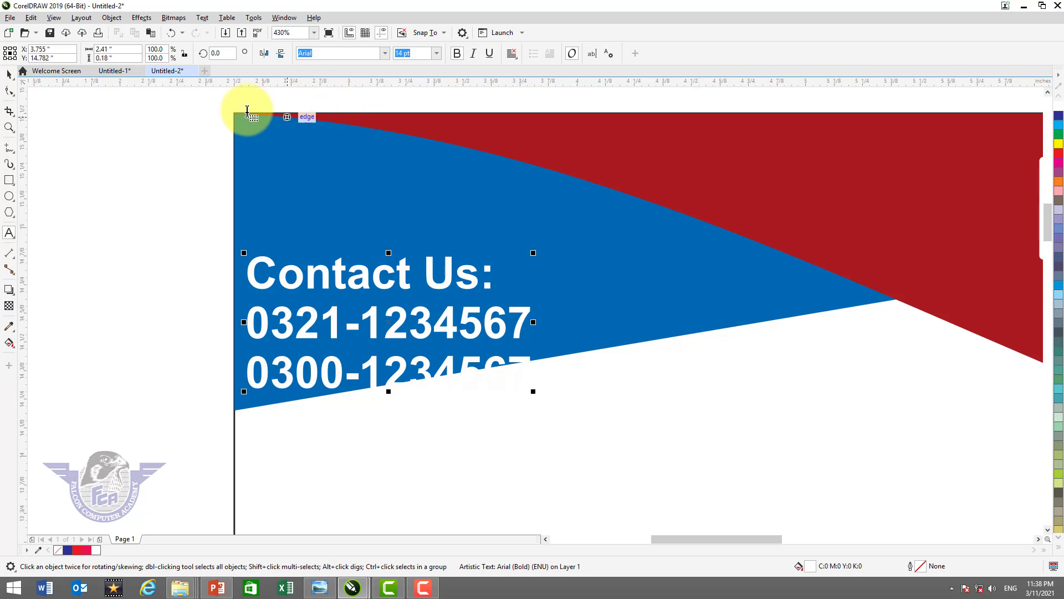
Center-align the lines of the contact text and move the block up so it fits inside the blue shape.
click(10, 73)
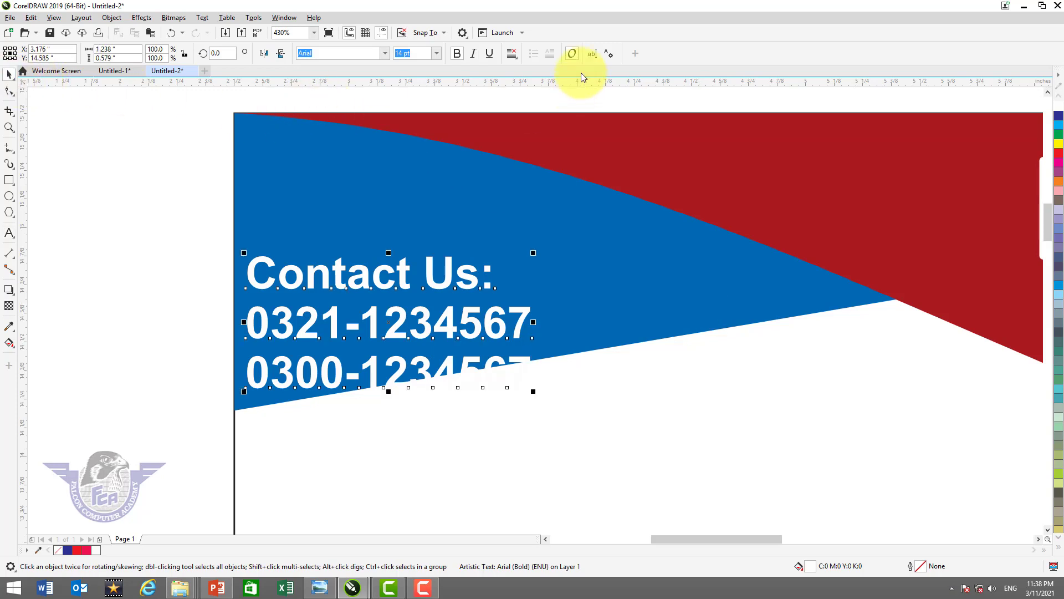
click(511, 54)
click(528, 91)
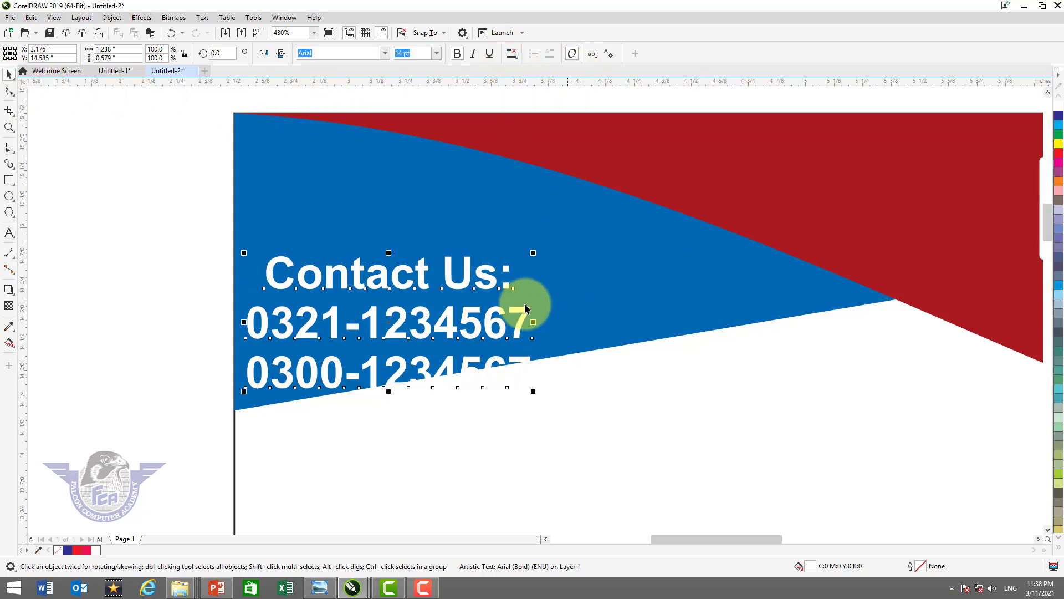
drag(464, 285, 488, 227)
key(F4)
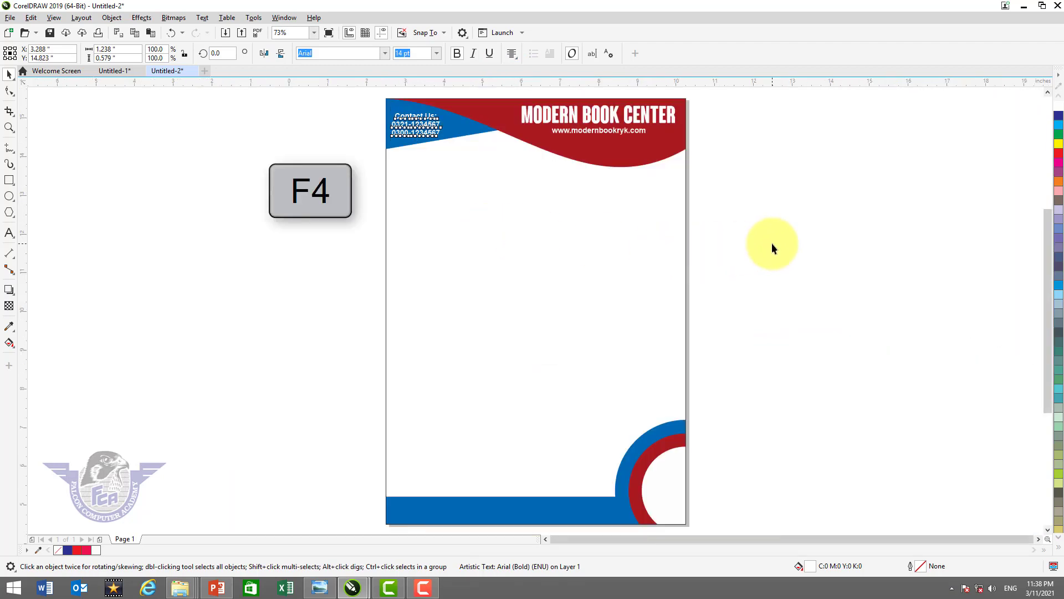
click(772, 246)
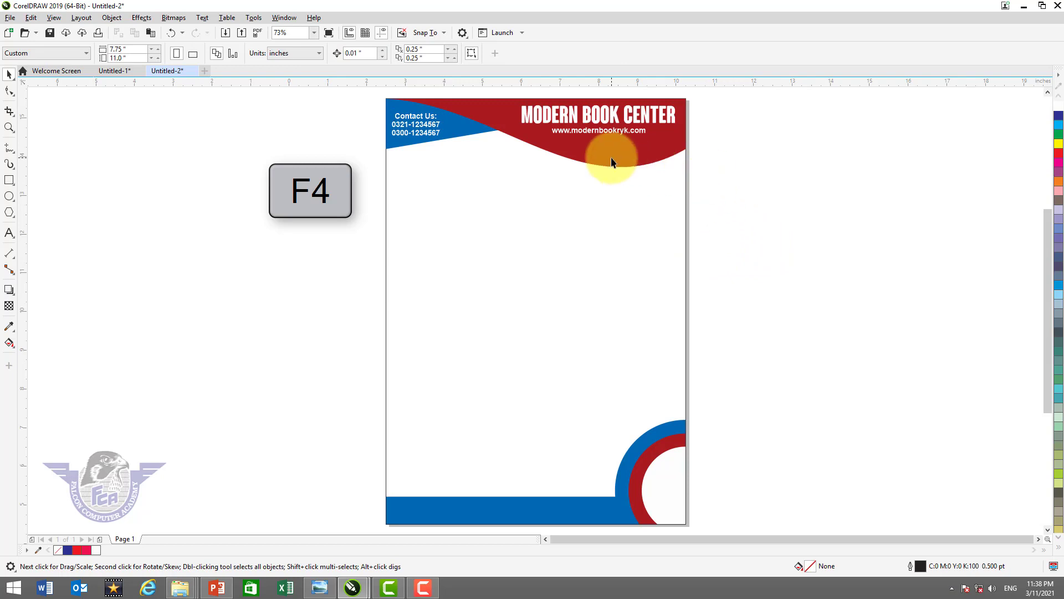
Place a copy of the contact text on the blue footer bar.
click(431, 129)
drag(427, 127, 494, 517)
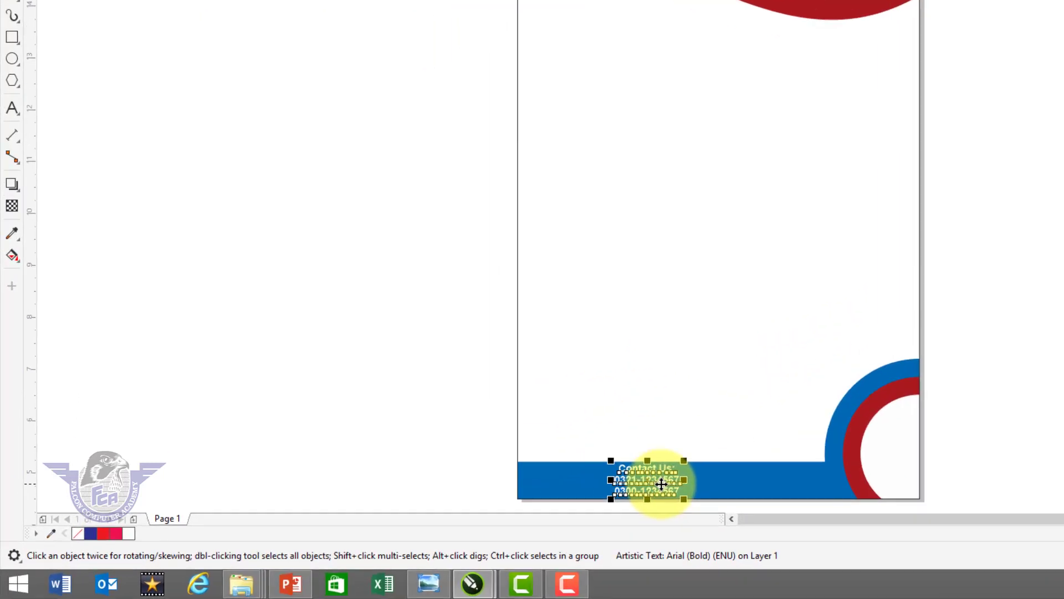
key(z)
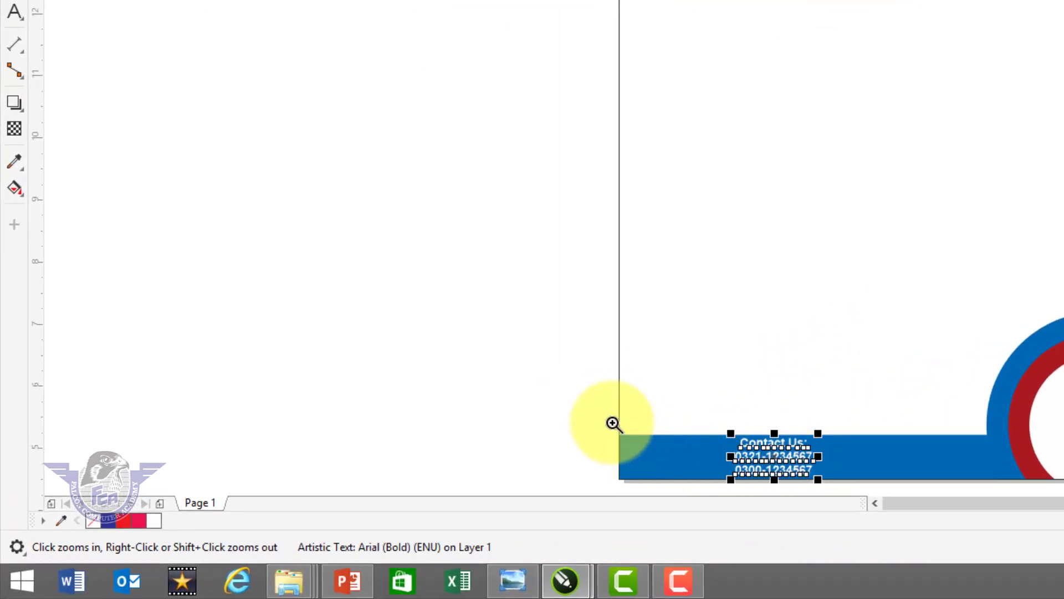
drag(594, 409, 1063, 471)
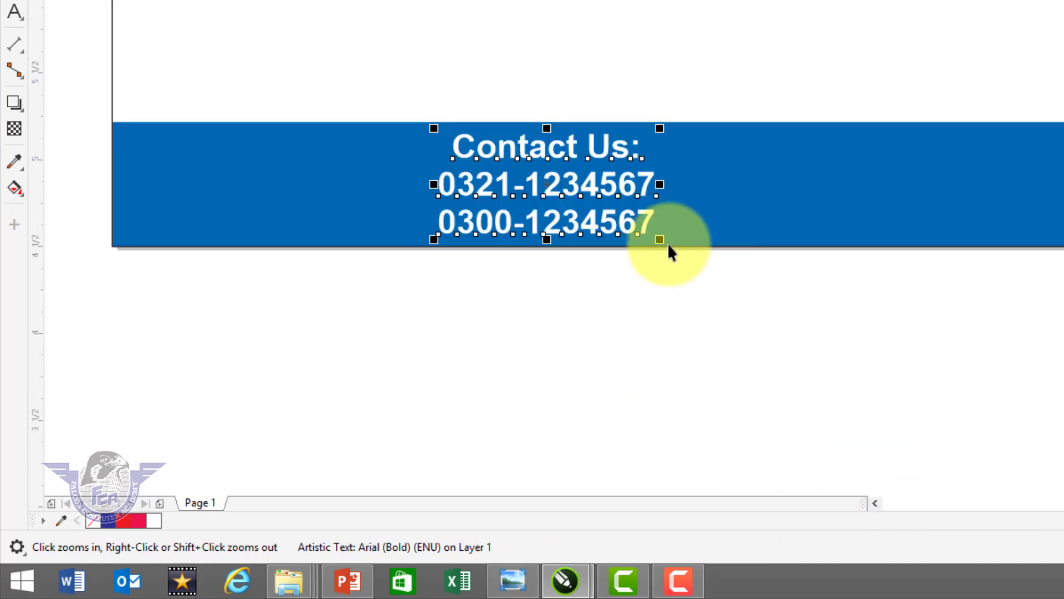
Replace the copied footer text with the shop's address on a single line.
double_click(614, 220)
key(ctrl+a)
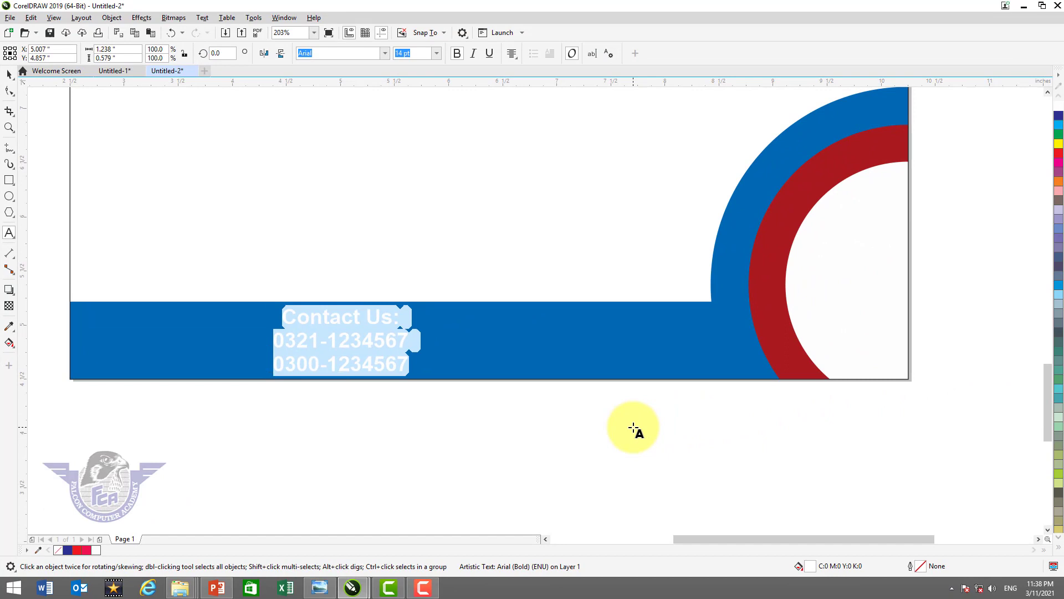
text(City Center)
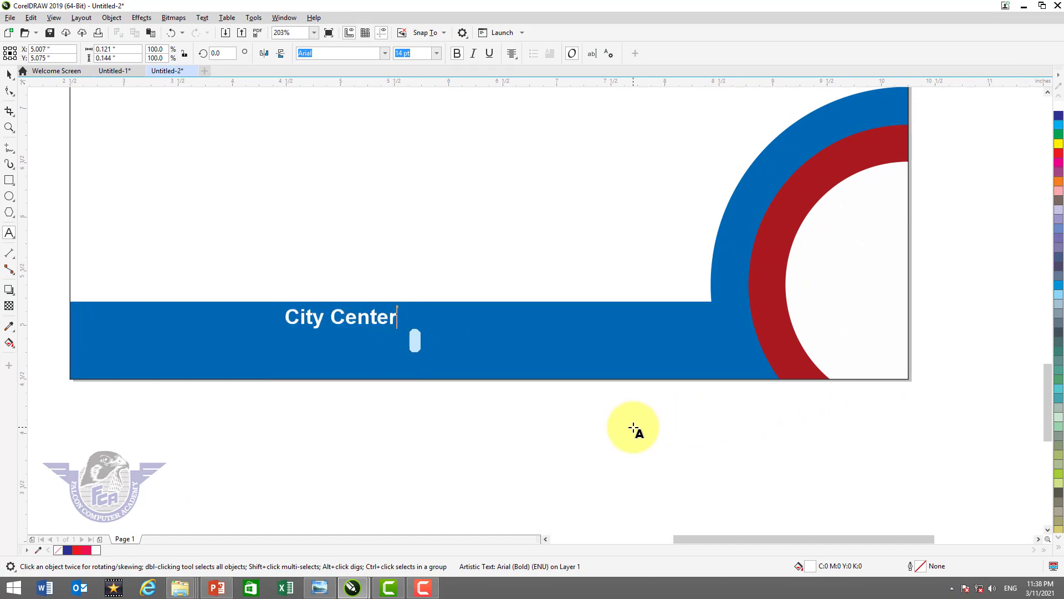
text( Shop)
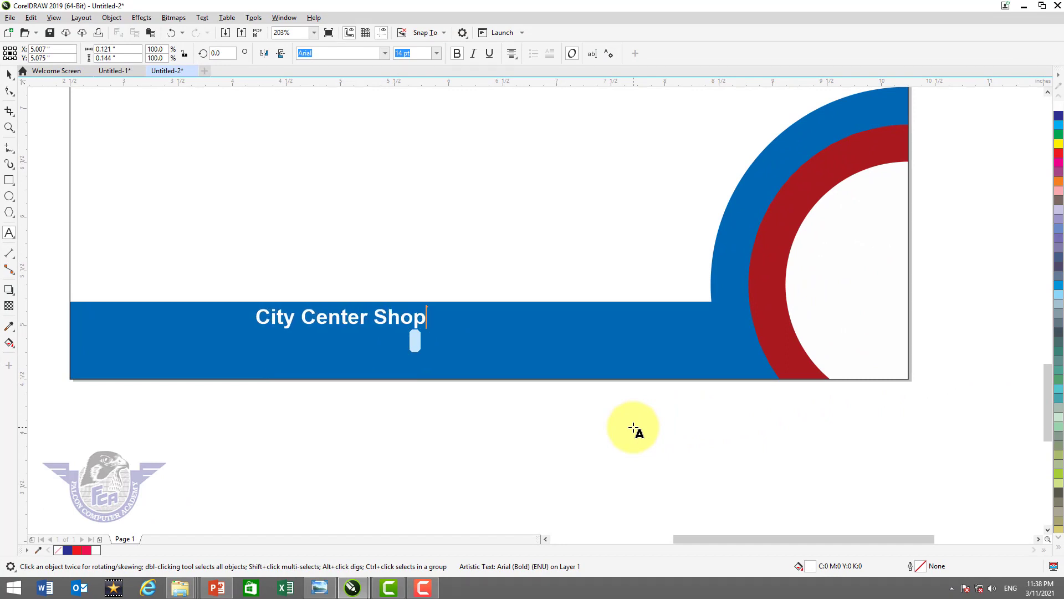
text(.# )
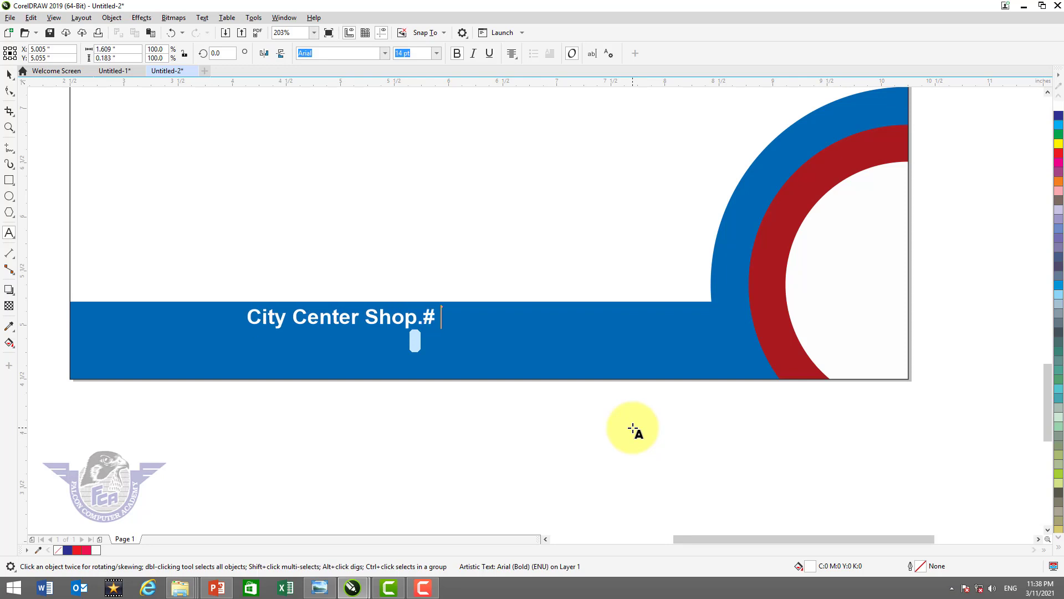
text(05)
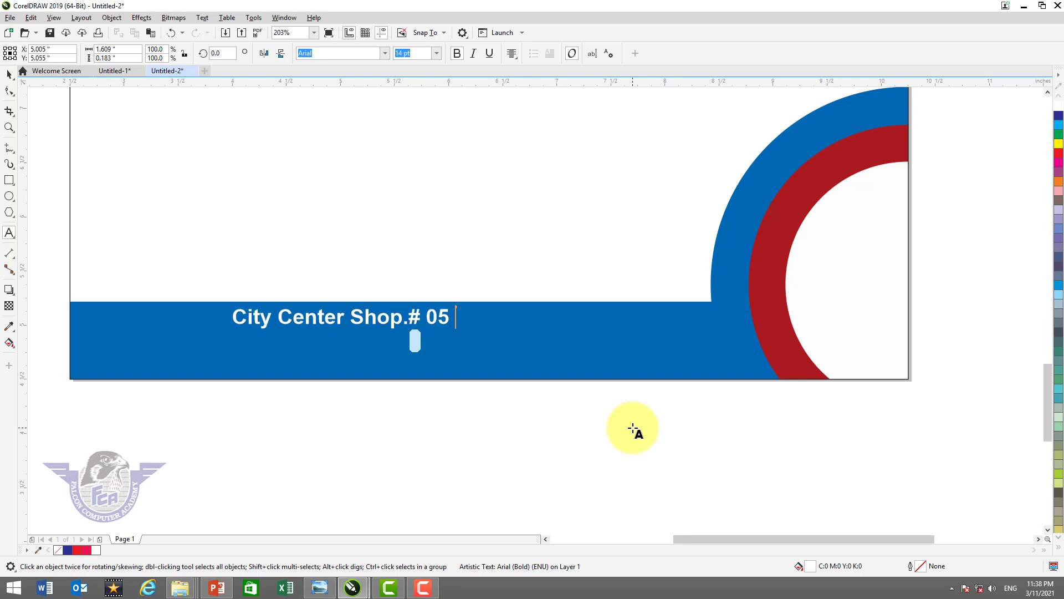
text( Rahim Yar Khan)
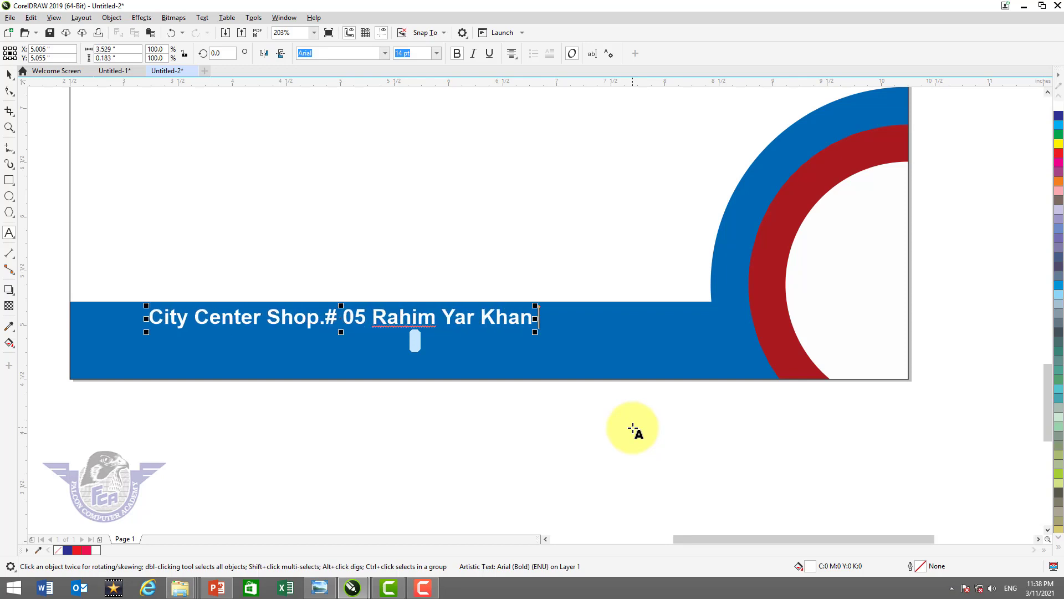
click(10, 77)
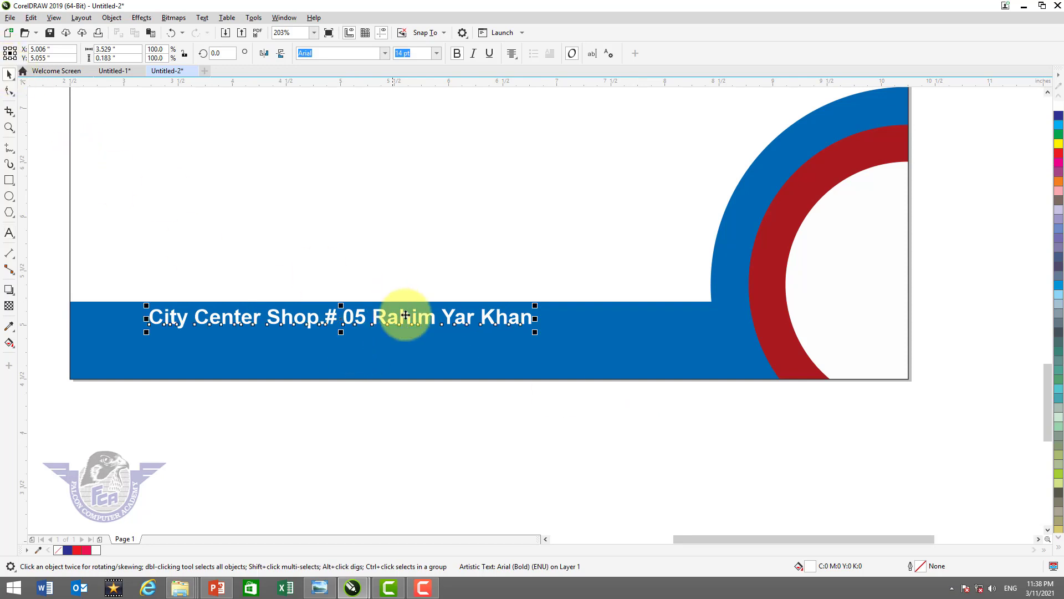
Move the address line to mid-height of the footer bar and enlarge it to about 15.6 pt, roughly 3.94 inches wide.
click(411, 366)
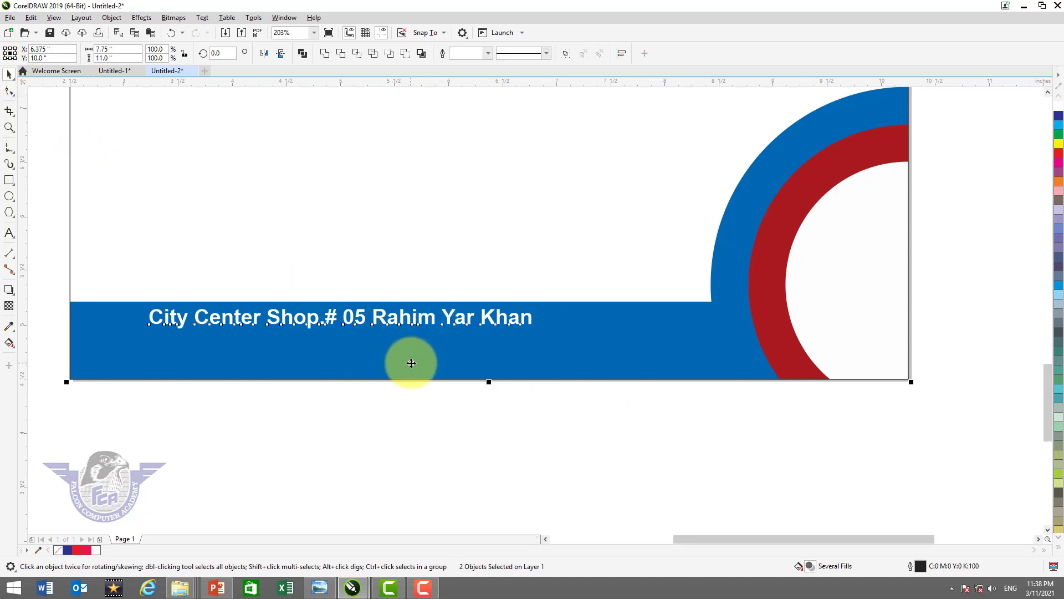
key(Escape)
drag(376, 322, 406, 345)
drag(561, 332, 584, 316)
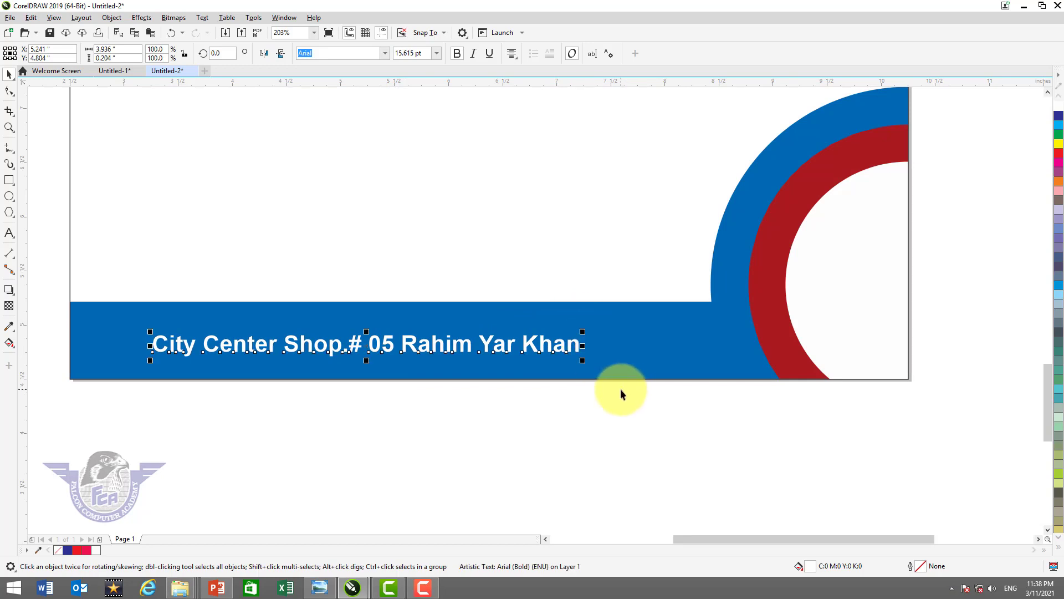
key(shift+F4)
click(773, 307)
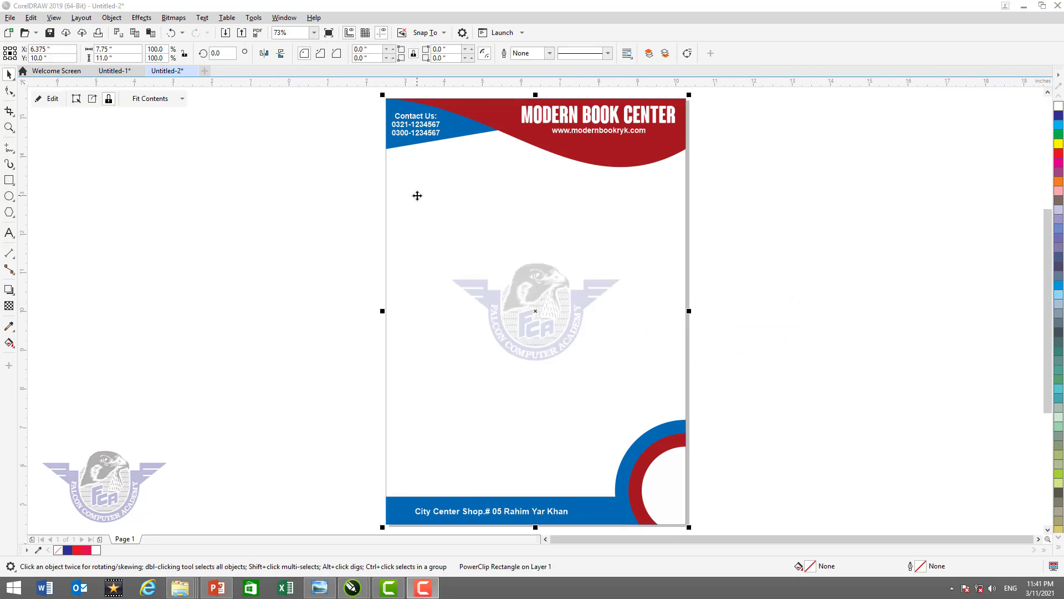
Add a horizontal guideline at about 13.72 inches, touching the lowest point of the dark red wave.
click(365, 134)
key(z)
drag(357, 134, 764, 256)
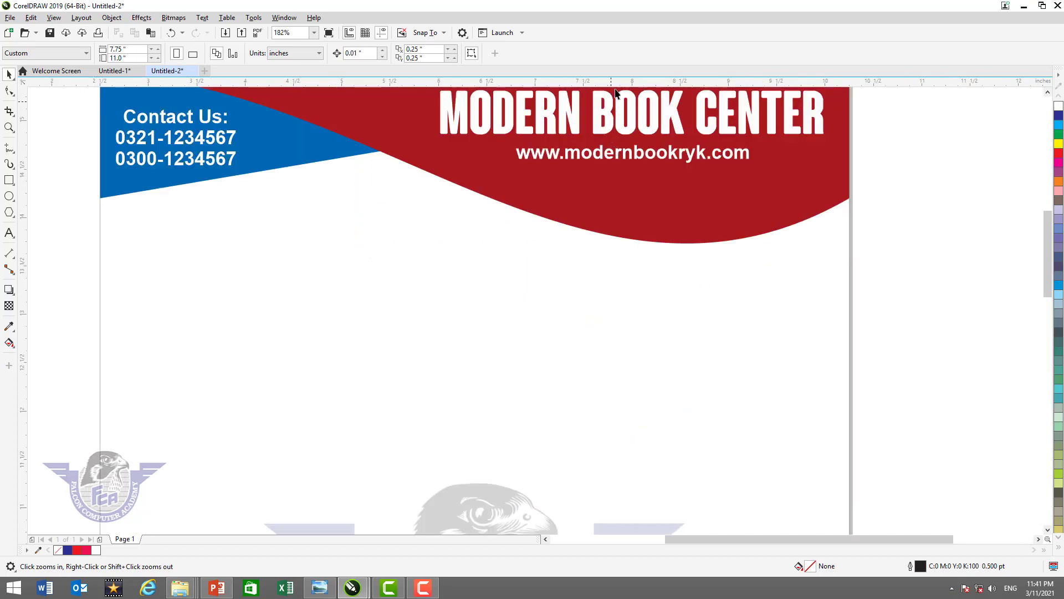
drag(620, 84, 634, 243)
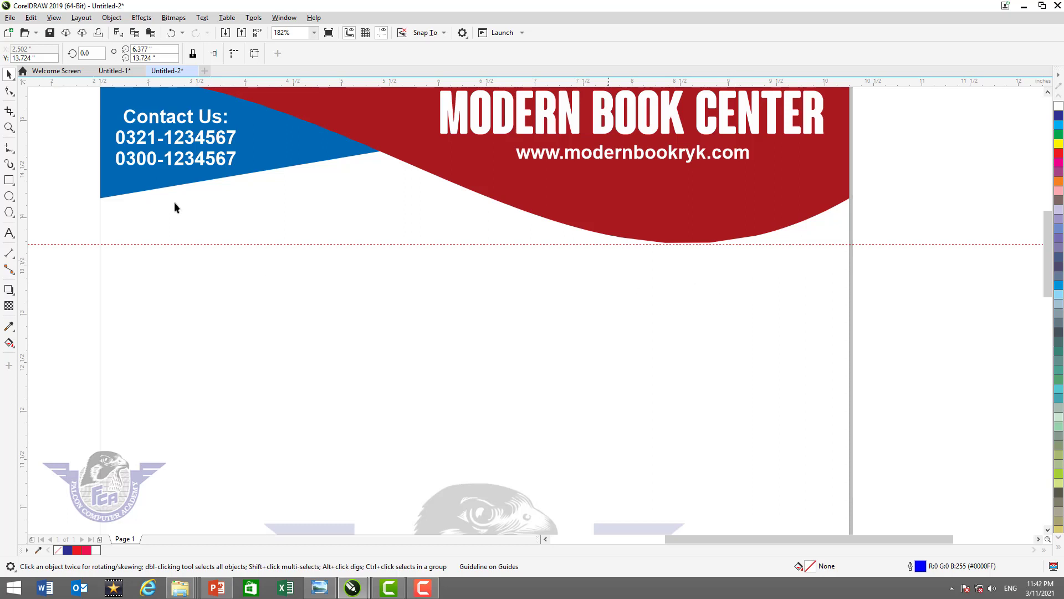
Place a copy of the contact text just below the guideline, directly under the original, and fill it with black.
click(206, 160)
drag(206, 161, 207, 300)
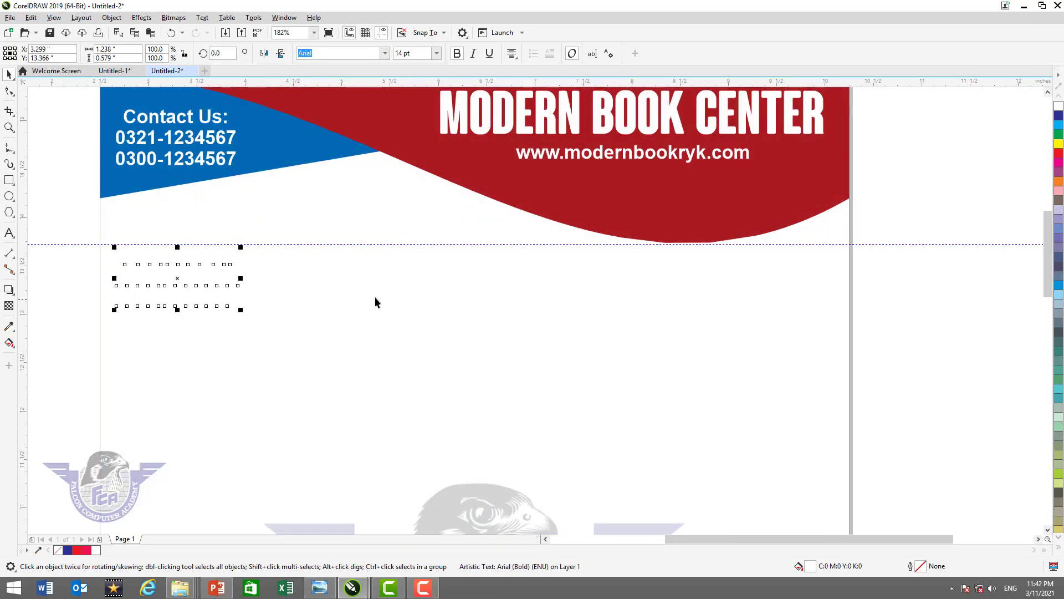
click(1060, 549)
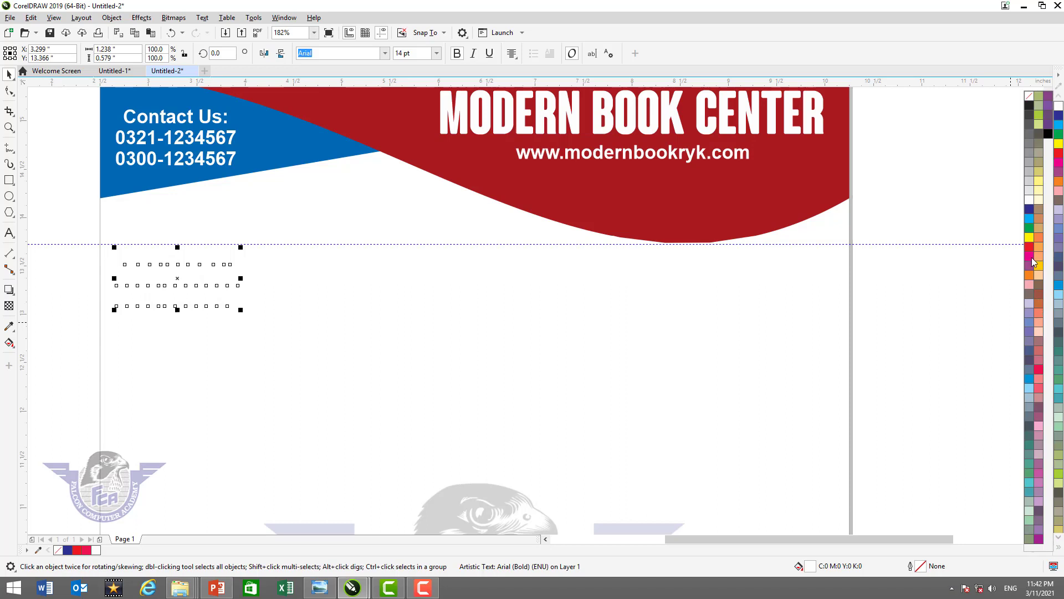
click(1048, 135)
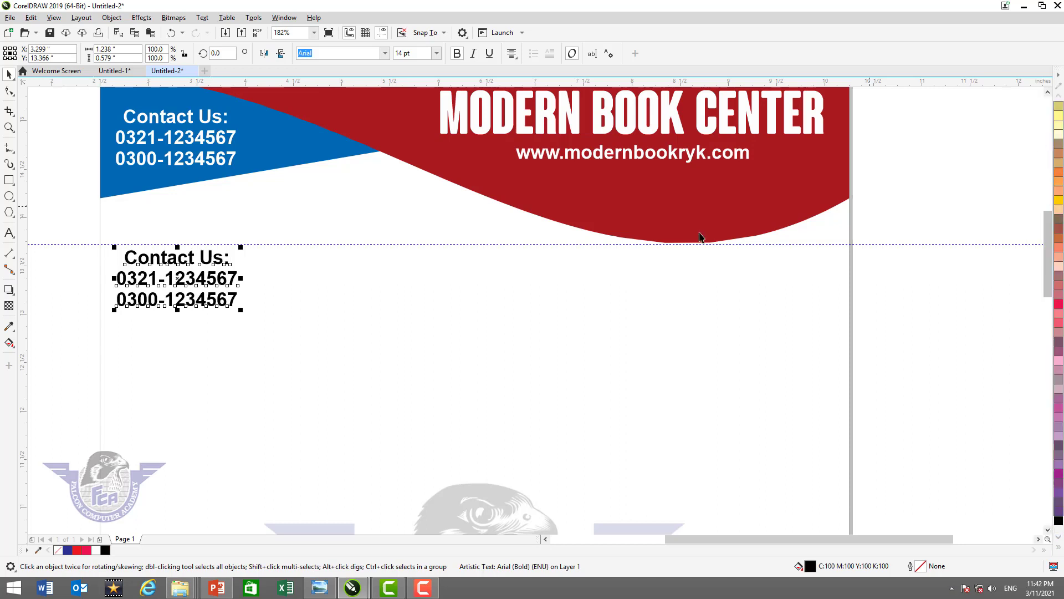
Replace the copied black contact text with "Ref. #:".
double_click(210, 284)
key(ctrl+a)
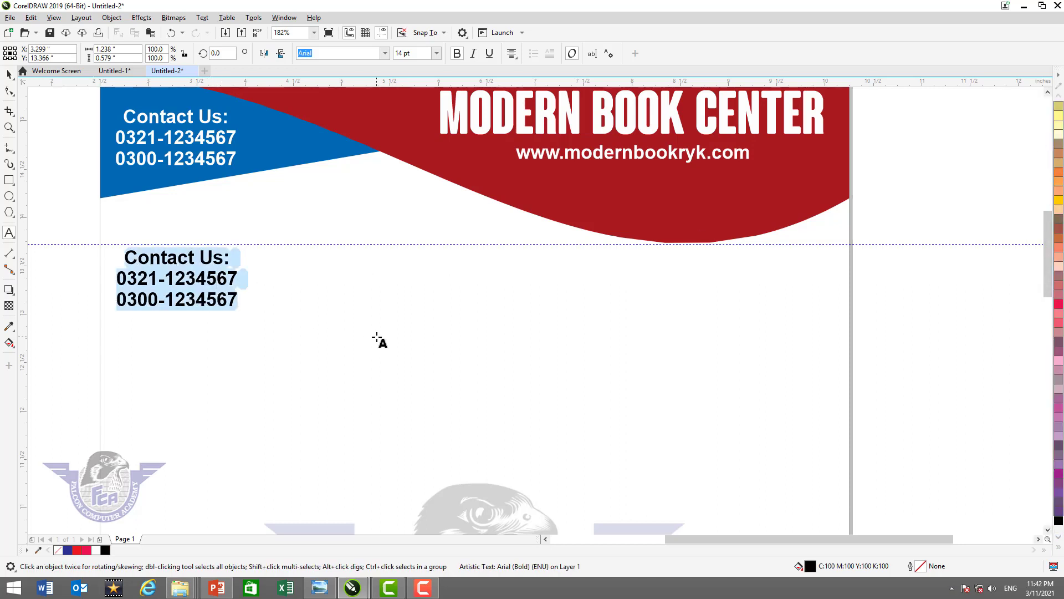
text(Ref. )
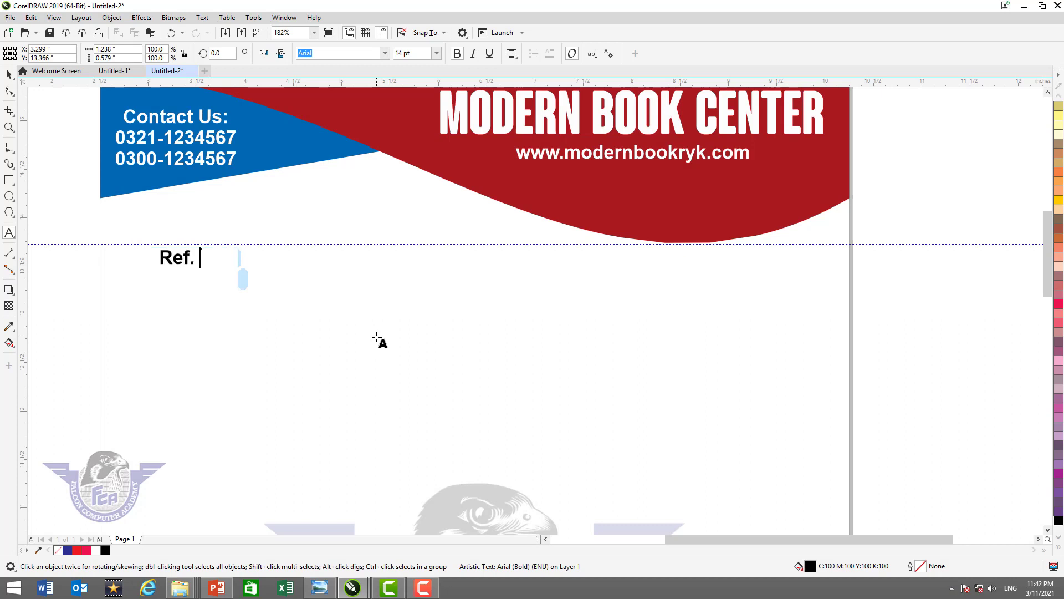
text(#:)
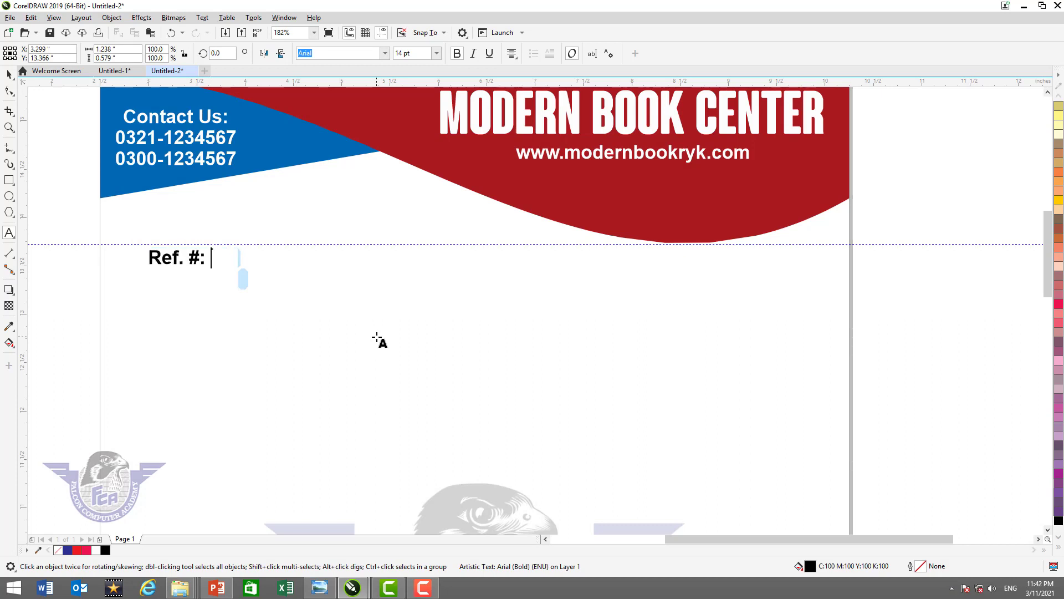
key(Escape)
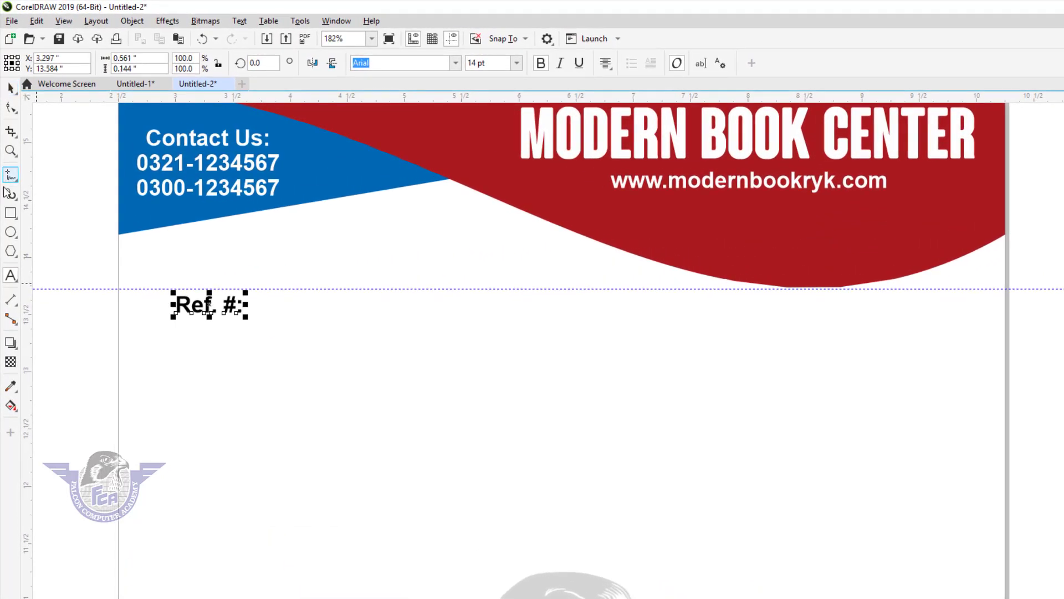
key(space)
Draw a horizontal line about 1.5 inches long after the "Ref. #:" label and set its outline width to 1 pt.
click(11, 177)
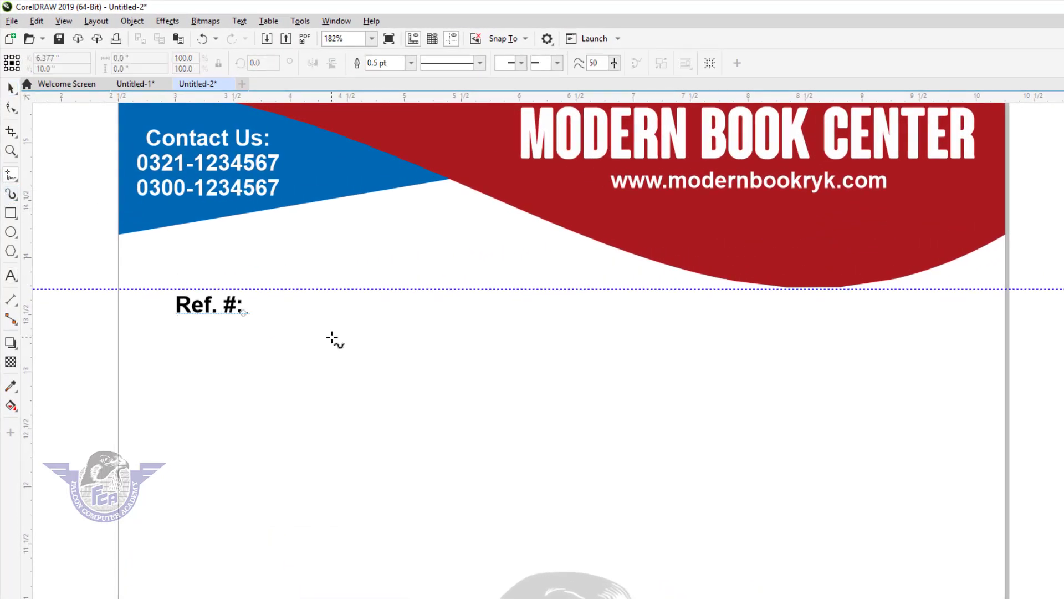
drag(253, 310, 429, 309)
key(F12)
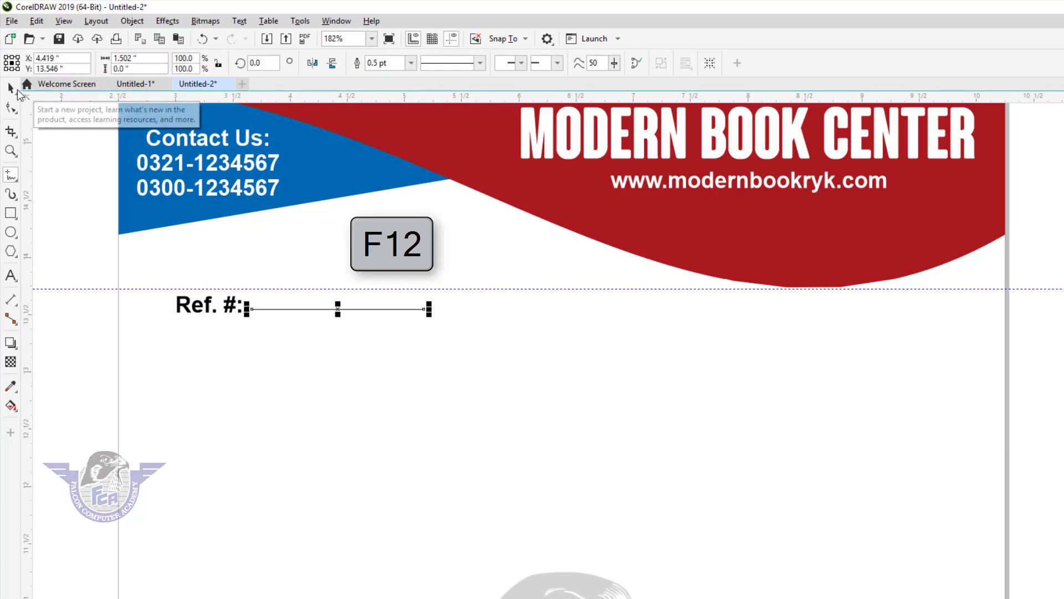
click(15, 91)
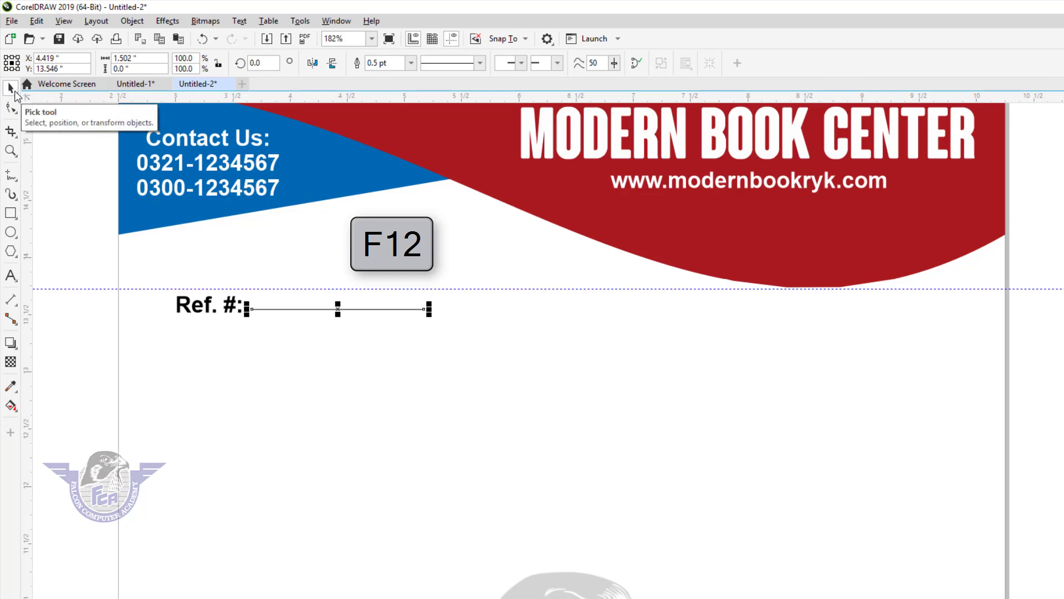
key(F12)
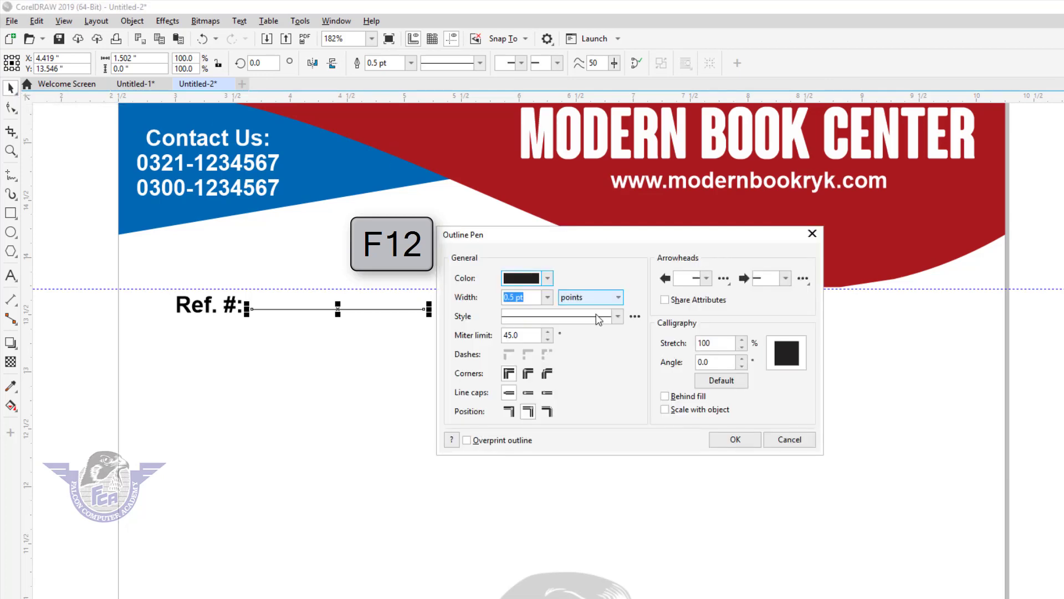
click(547, 297)
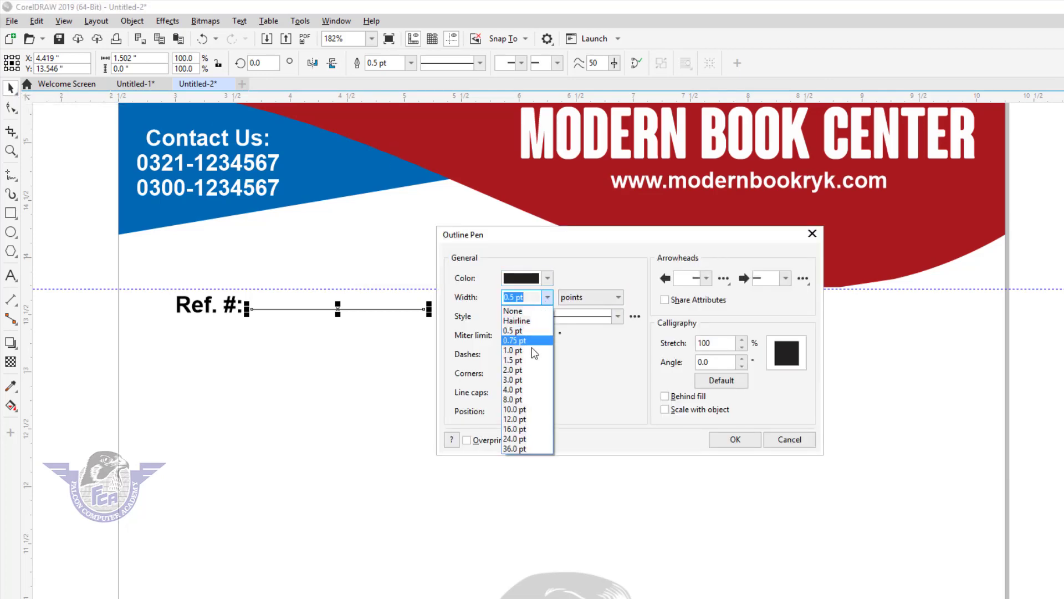
click(530, 349)
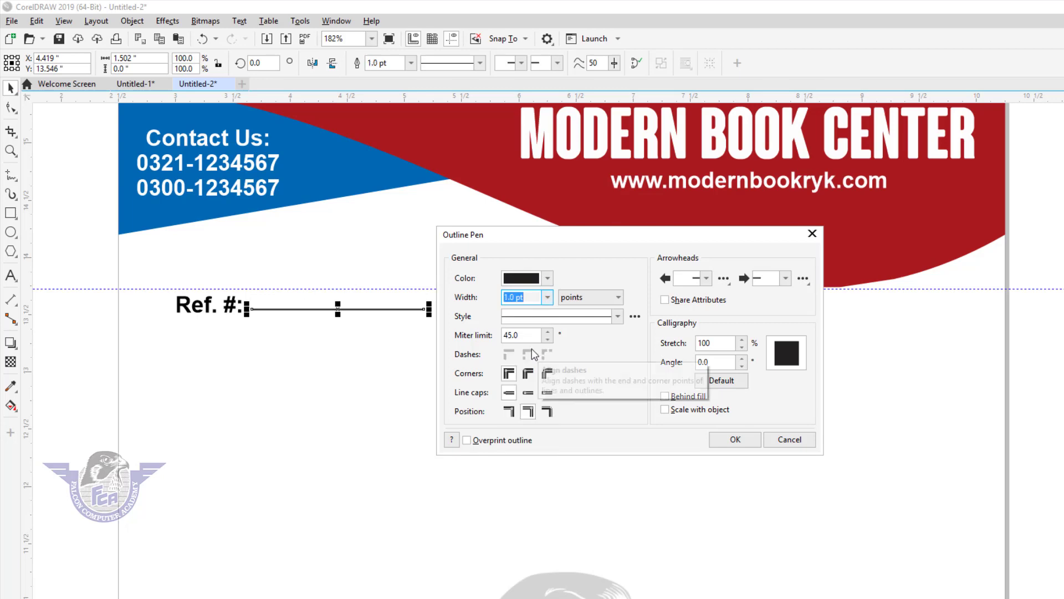
click(735, 440)
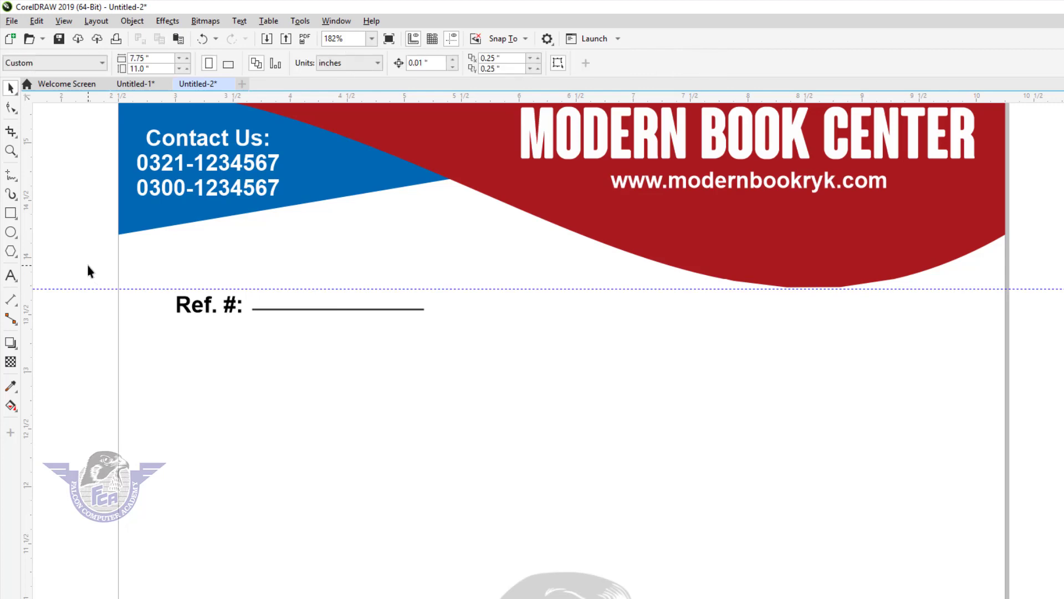
Move the "Ref. #:" label and line nearer the page's left edge and place a copy level with it near the right edge.
drag(88, 265, 458, 353)
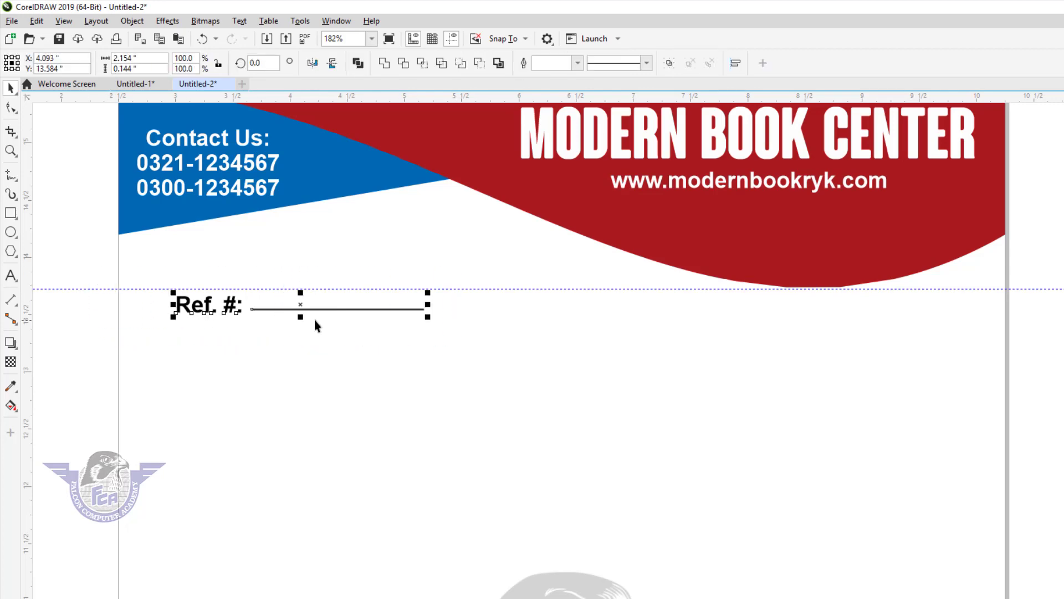
drag(301, 306, 814, 316)
drag(814, 316, 827, 307)
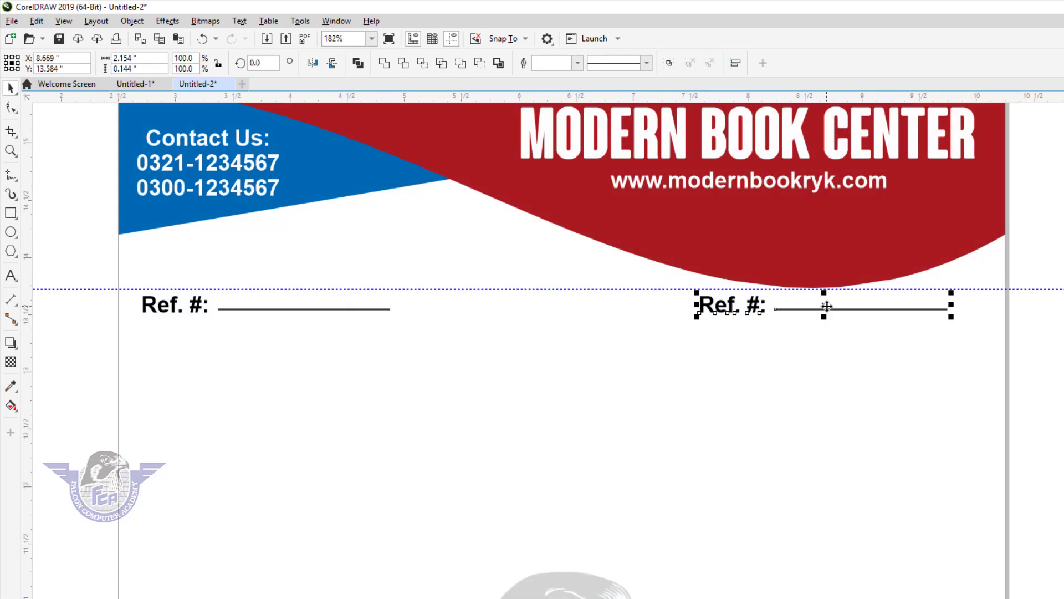
Replace the copied label on the page's right side with "Date:" and select the whole reference and date row.
click(1047, 332)
double_click(748, 305)
key(ctrl+a)
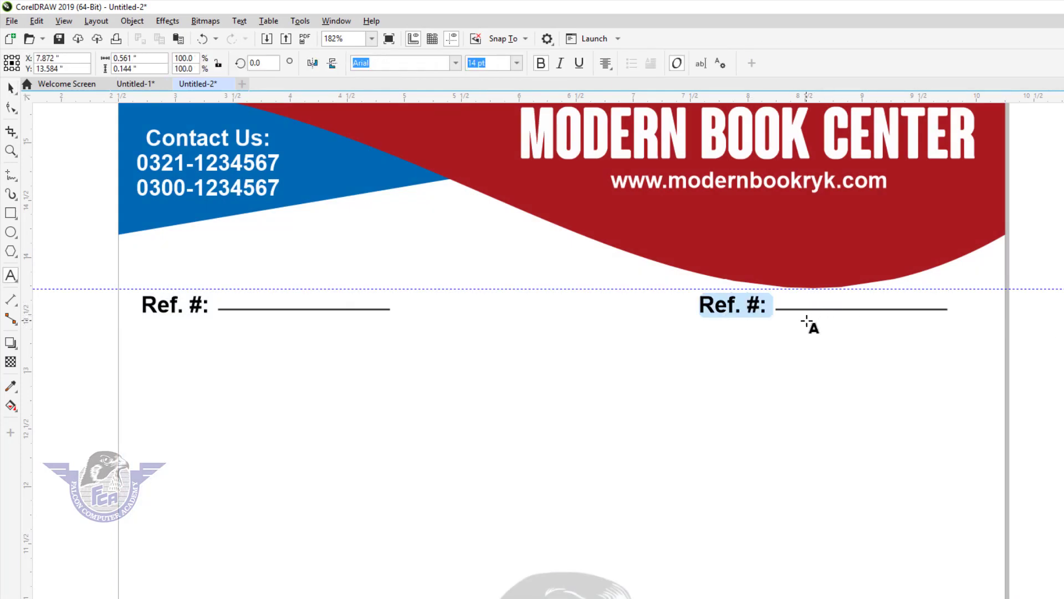
text(Date:)
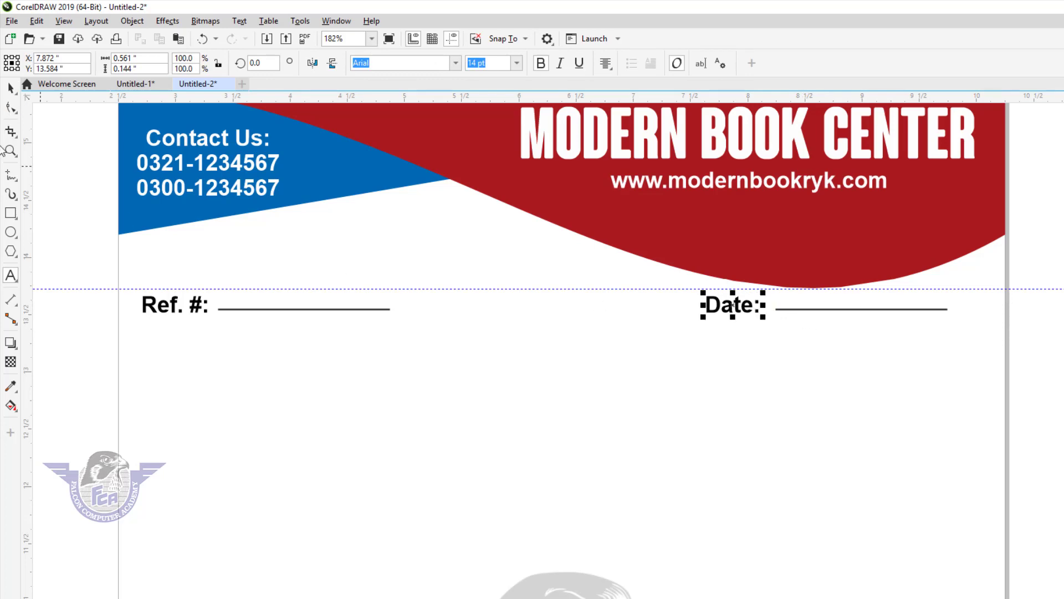
click(11, 87)
drag(84, 267, 990, 367)
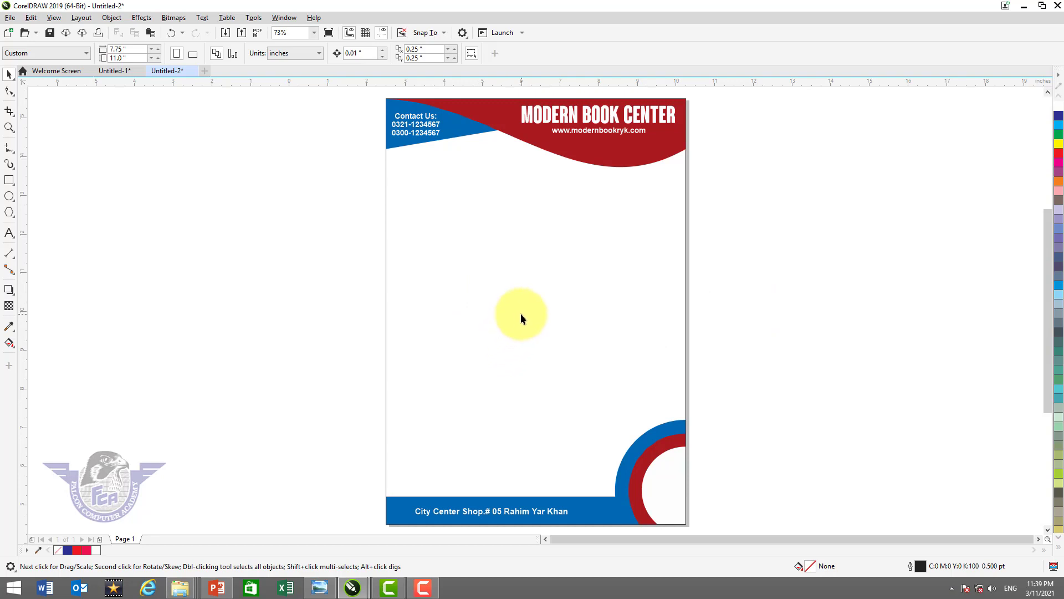
Import "logo - Copy.png" from the Logos folder on Falcon (D:), size it about 4.46 by 2.59 inches and center it on the page.
right_click(222, 220)
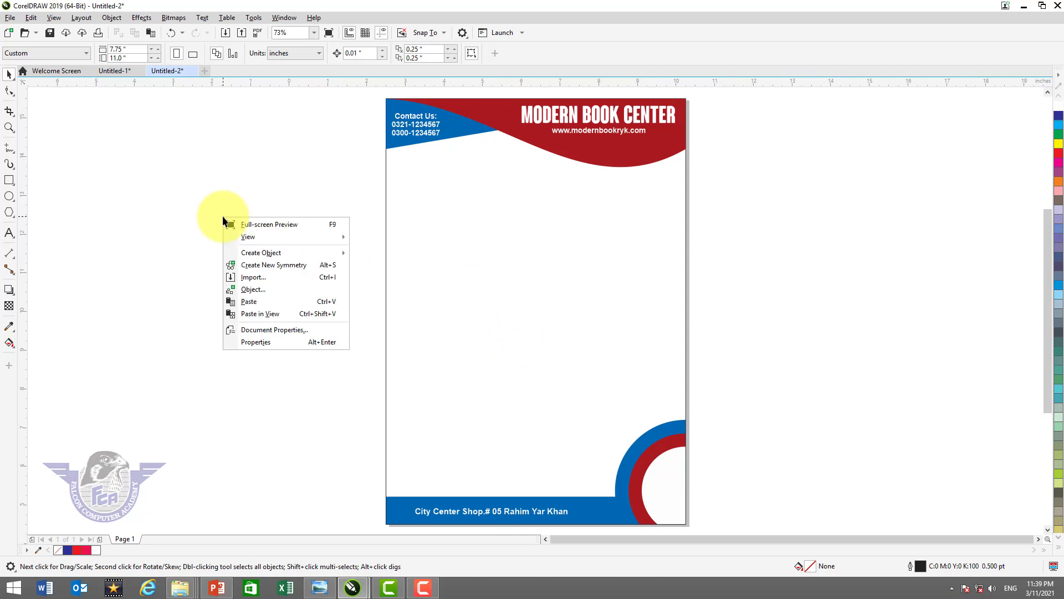
click(261, 280)
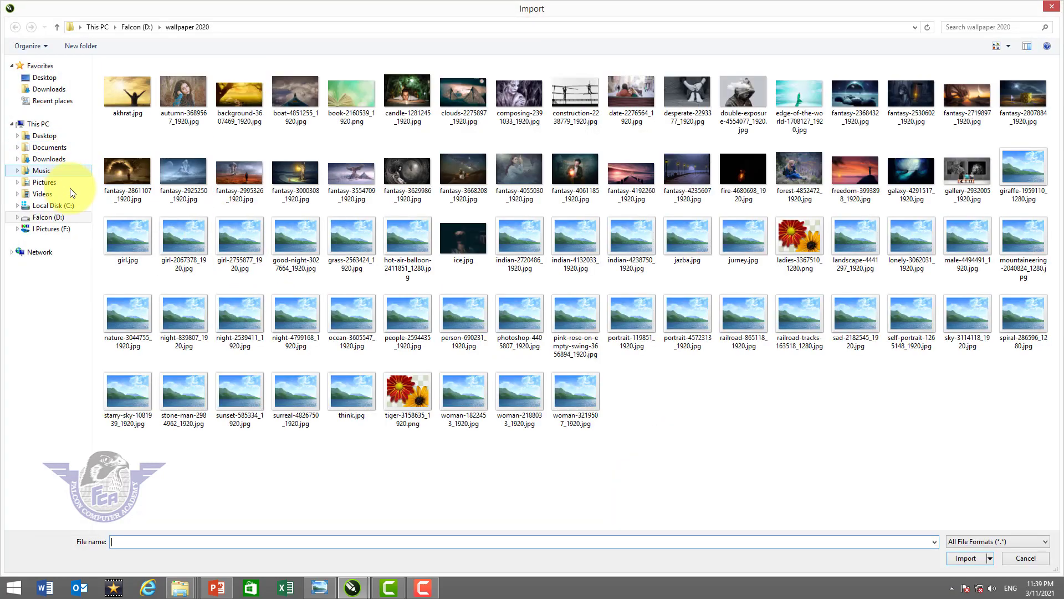
click(66, 217)
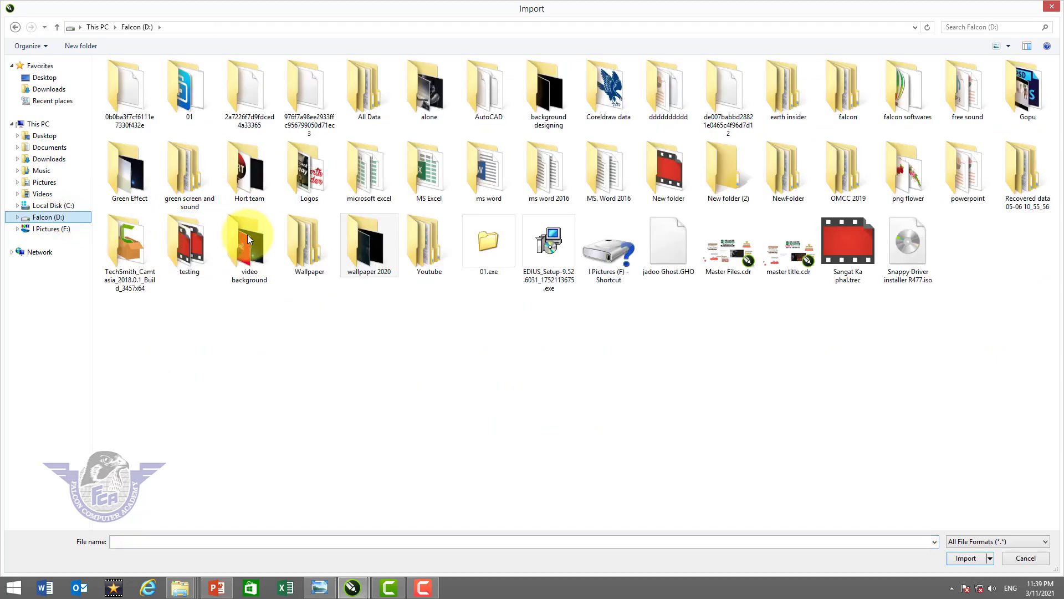
click(256, 247)
key(l)
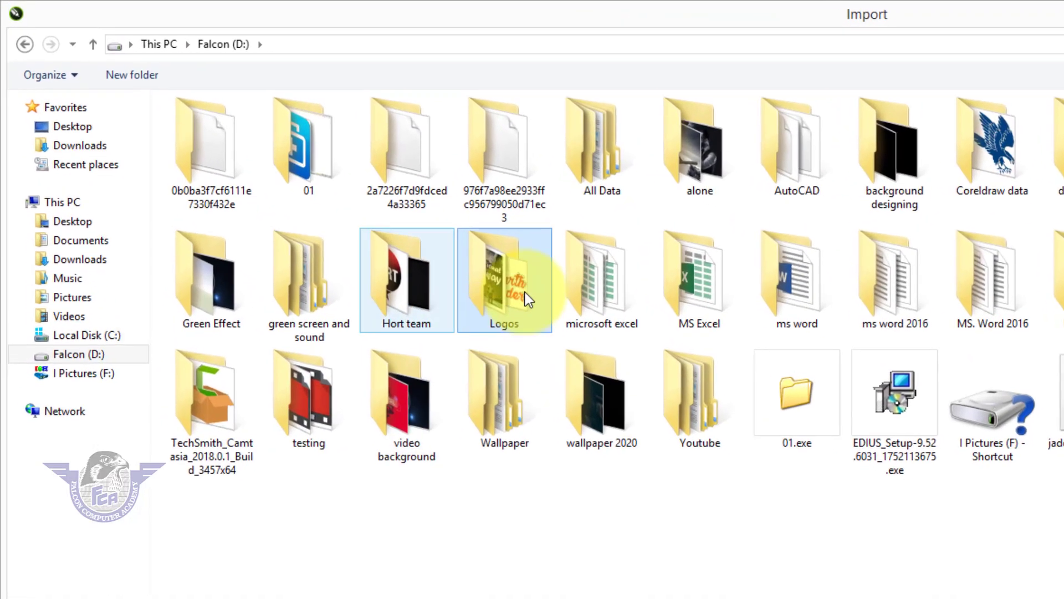
double_click(524, 292)
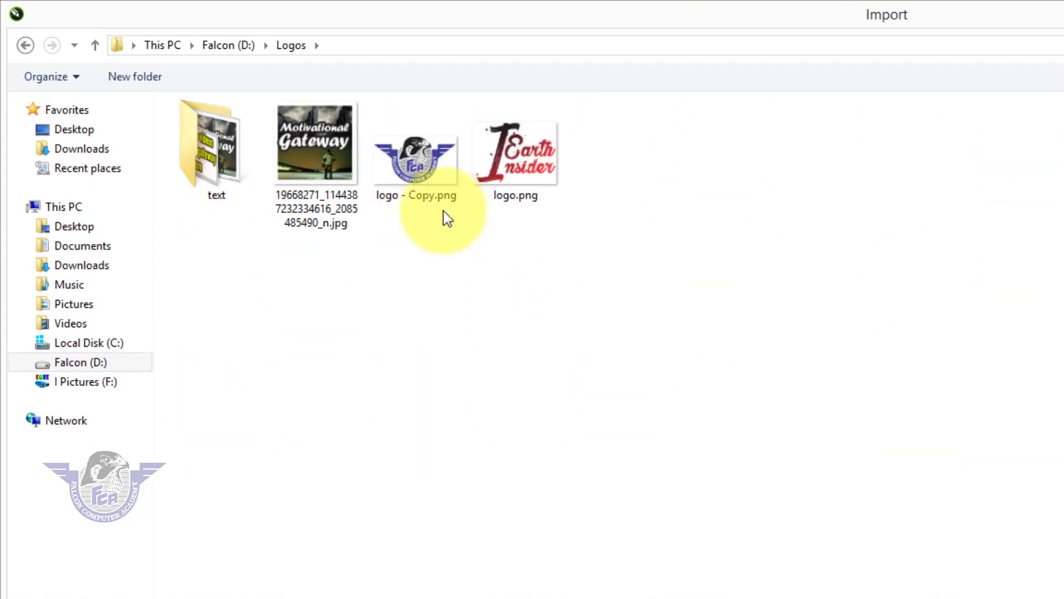
click(433, 194)
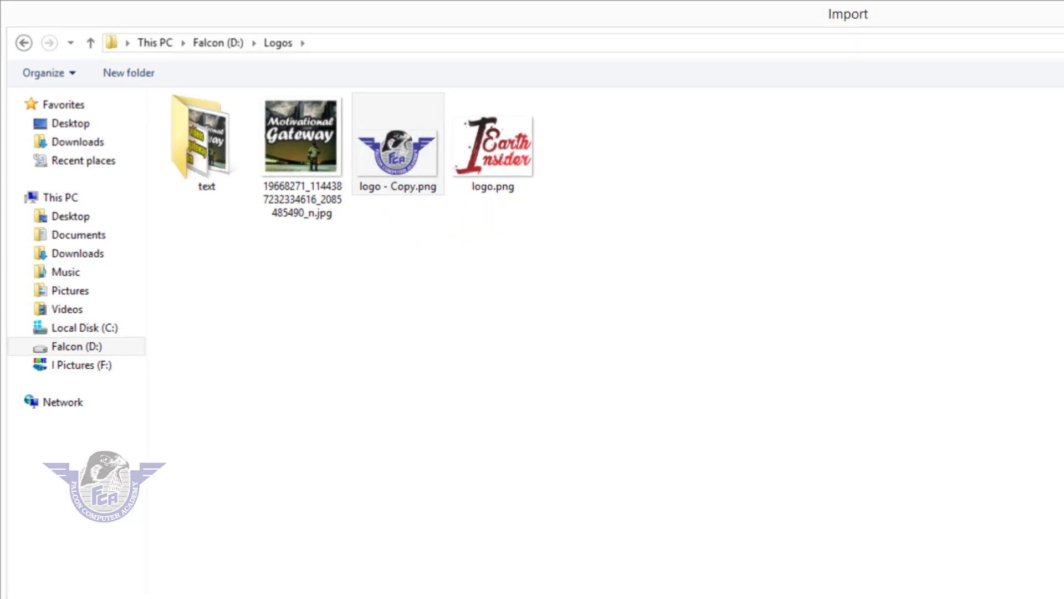
key(Return)
drag(454, 244, 628, 388)
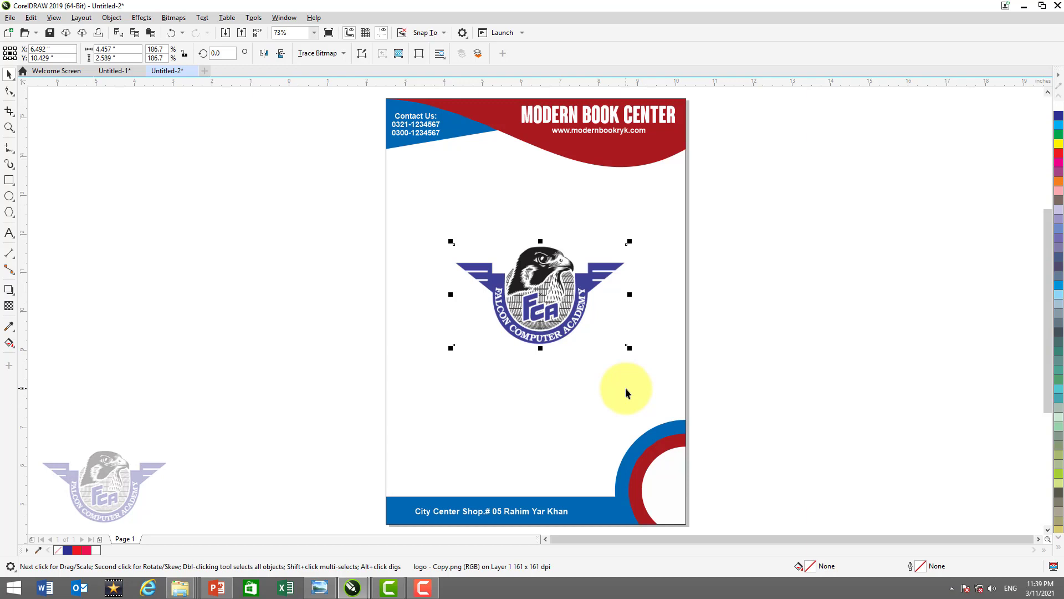
key(p)
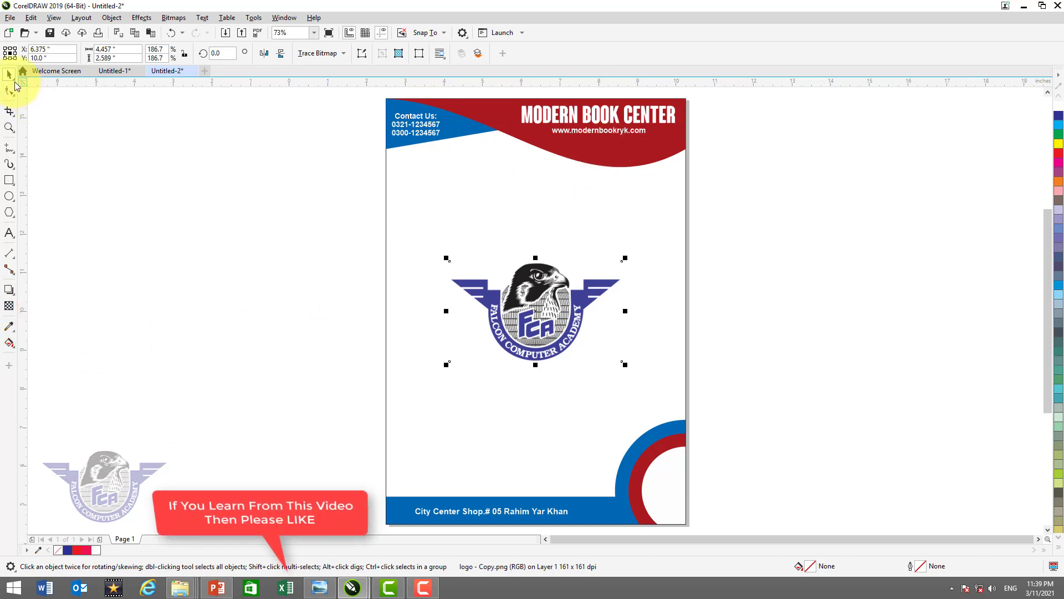
Apply a uniform transparency of about 81 to the falcon logo to make it a watermark.
click(8, 305)
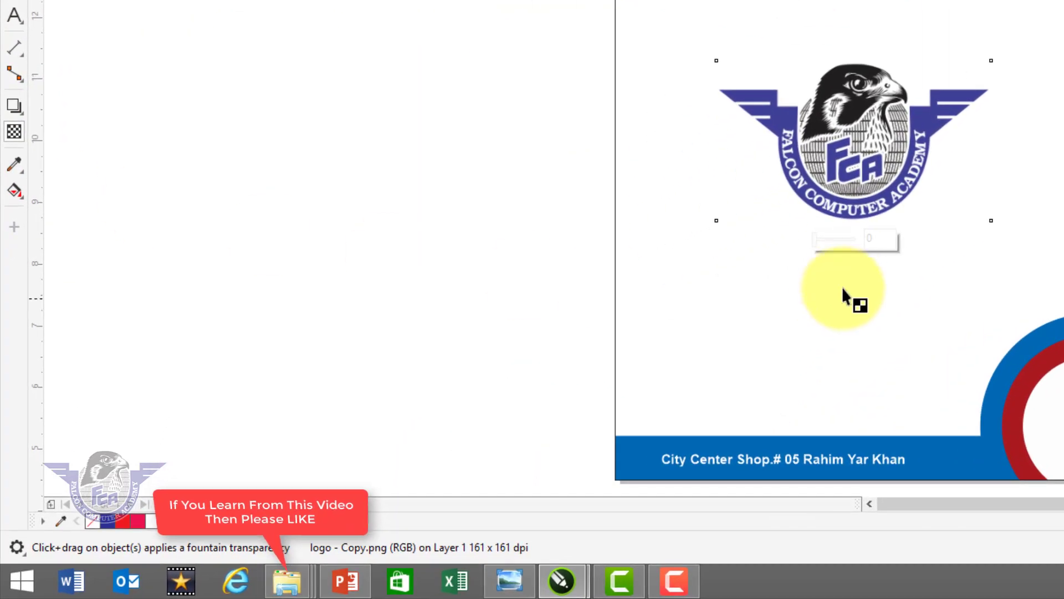
drag(817, 239, 843, 238)
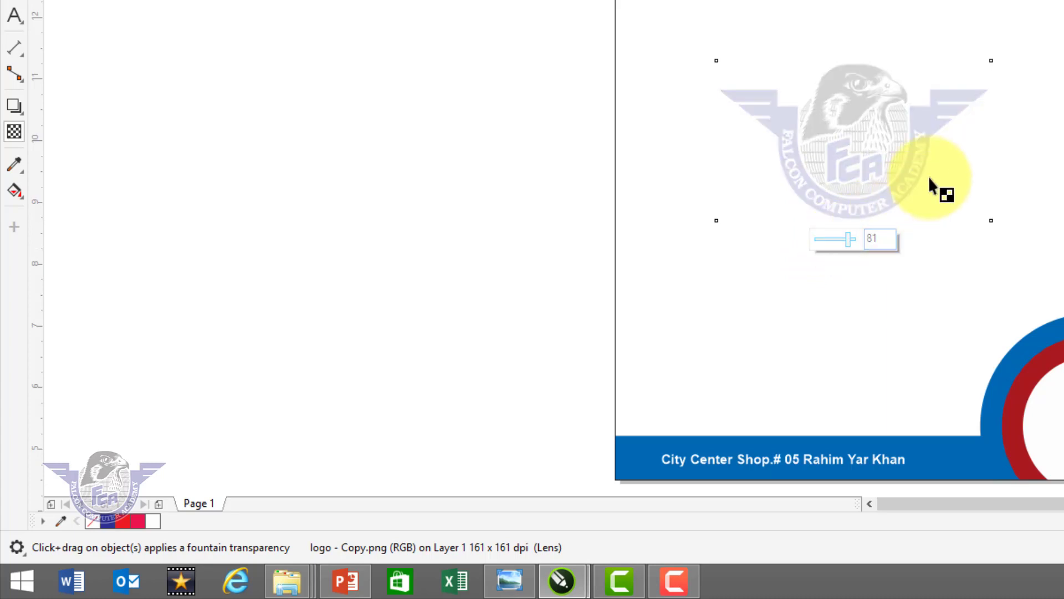
click(10, 57)
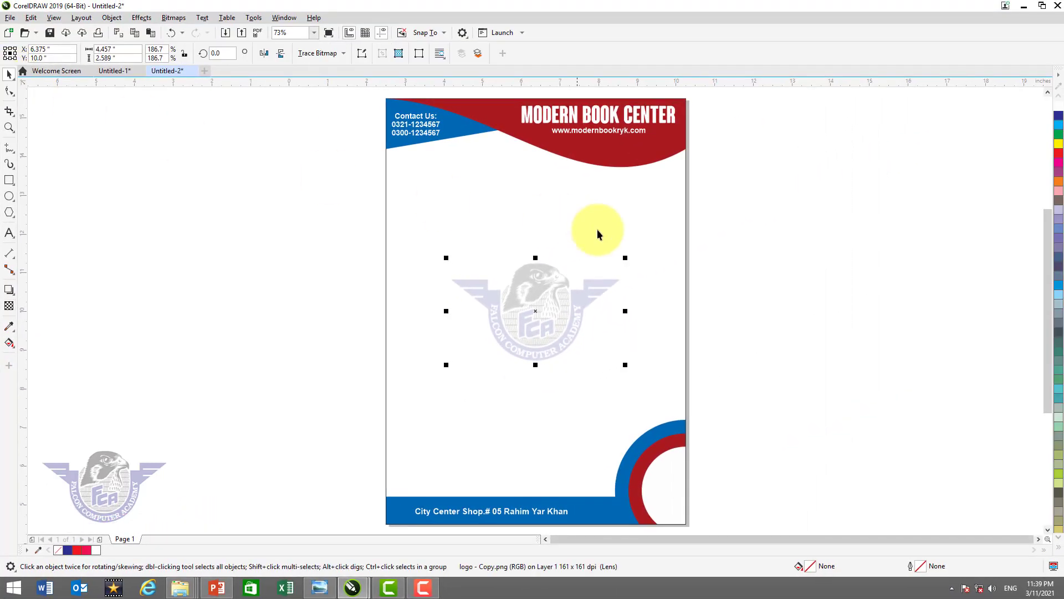
click(790, 279)
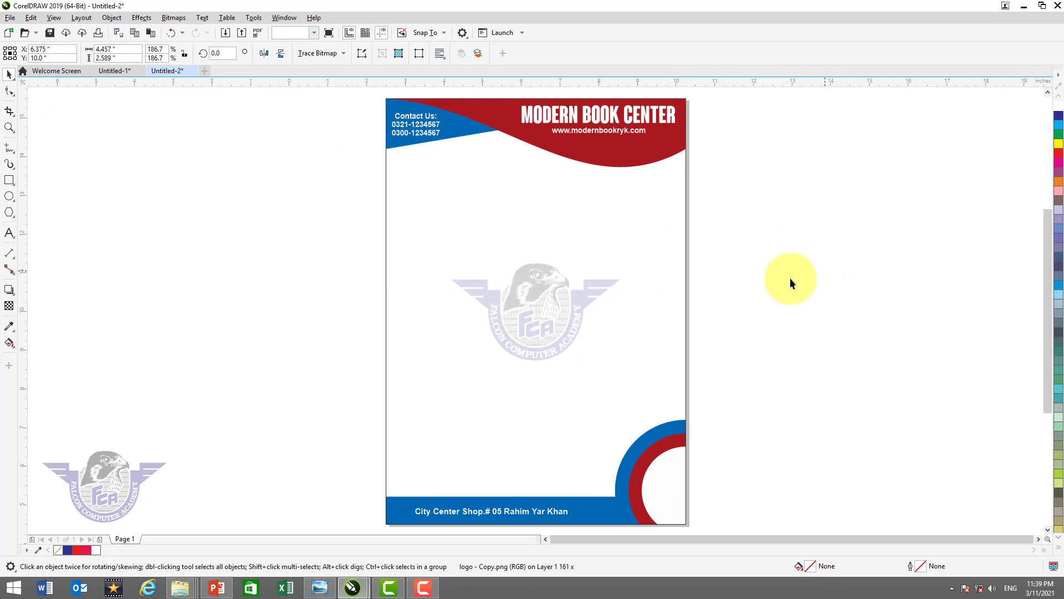
Remove the outline from the page-sized PowerClip rectangle.
click(387, 291)
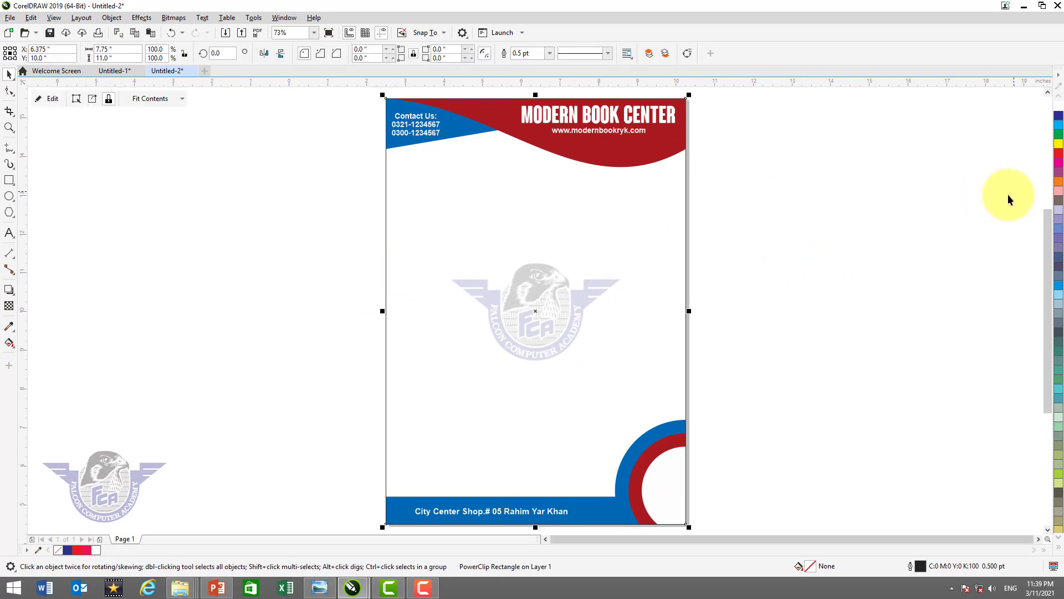
click(1059, 549)
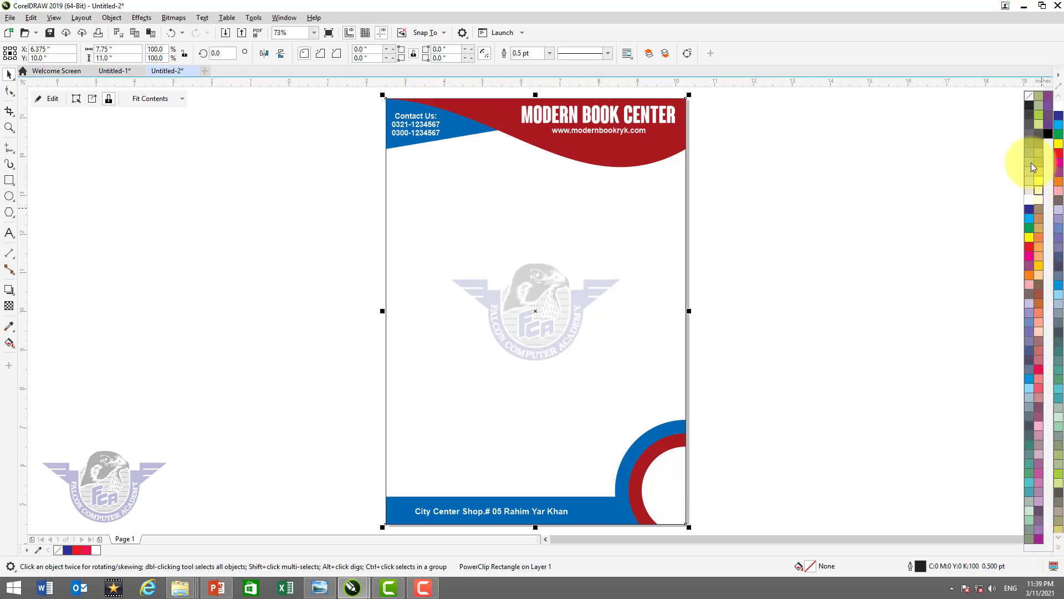
right_click(1028, 97)
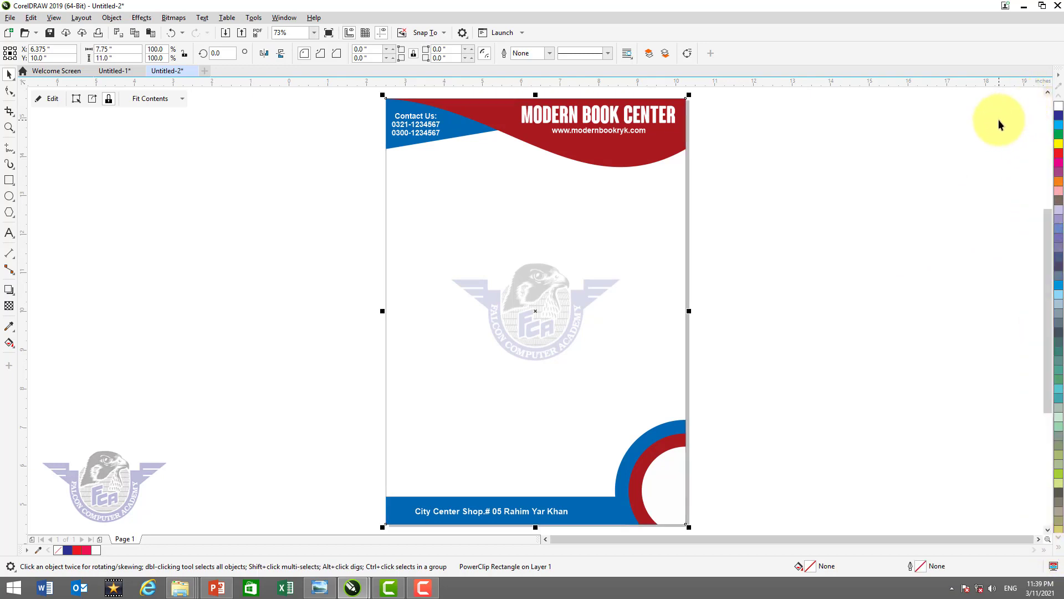